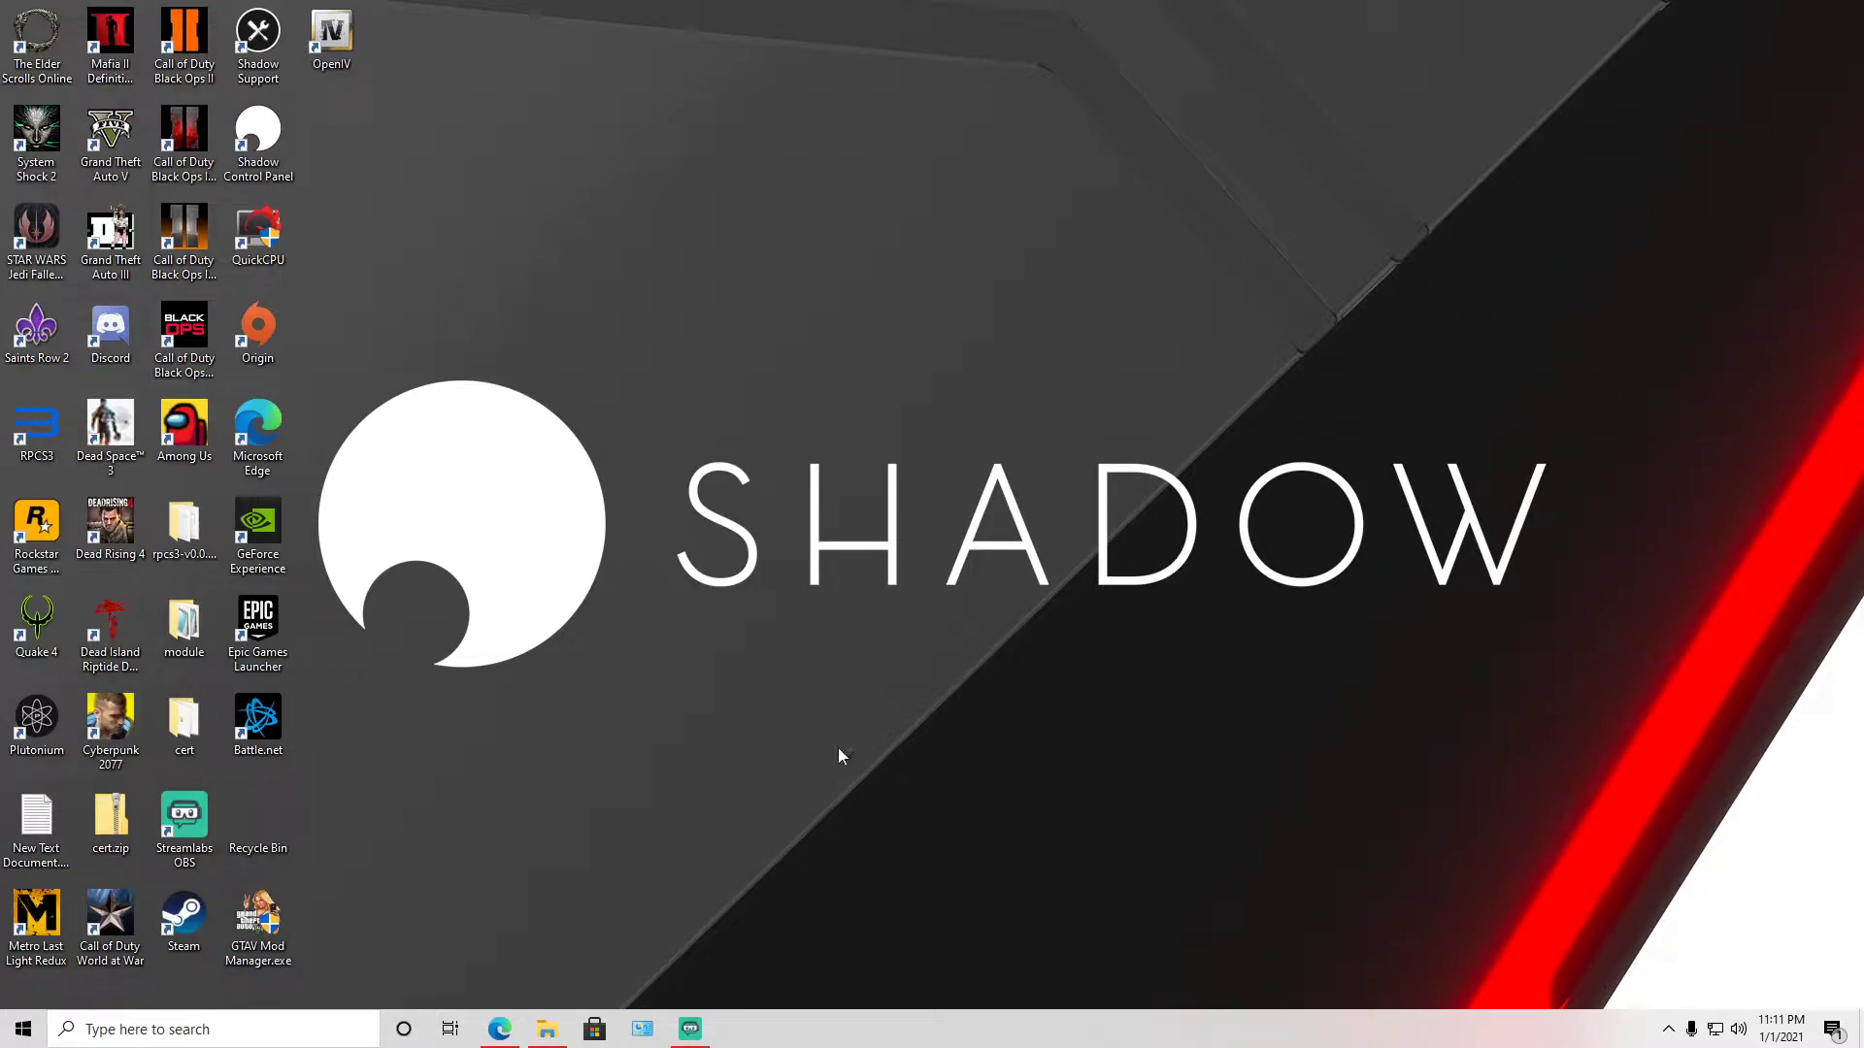
Review the LSSD Pack 2.0 mod page and the OpenIV download page in the Edge browser.
left_click(500, 1033)
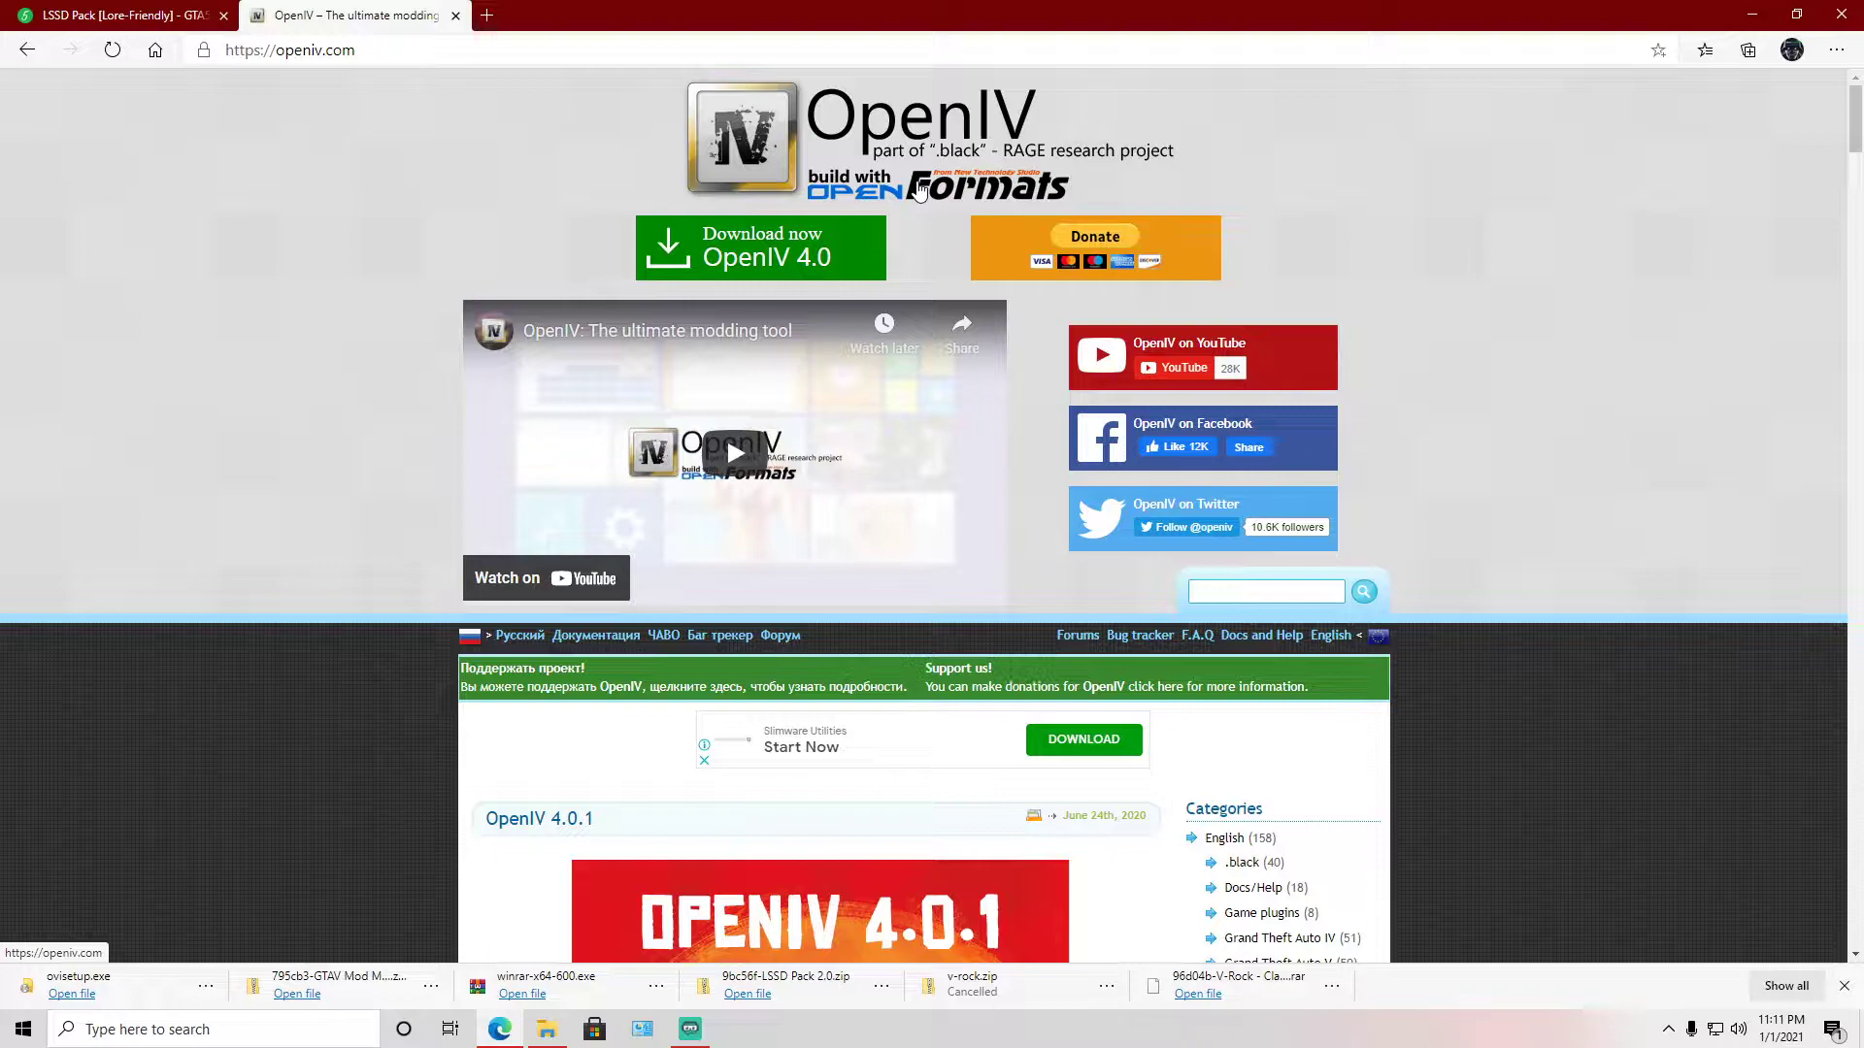
left_click(53, 10)
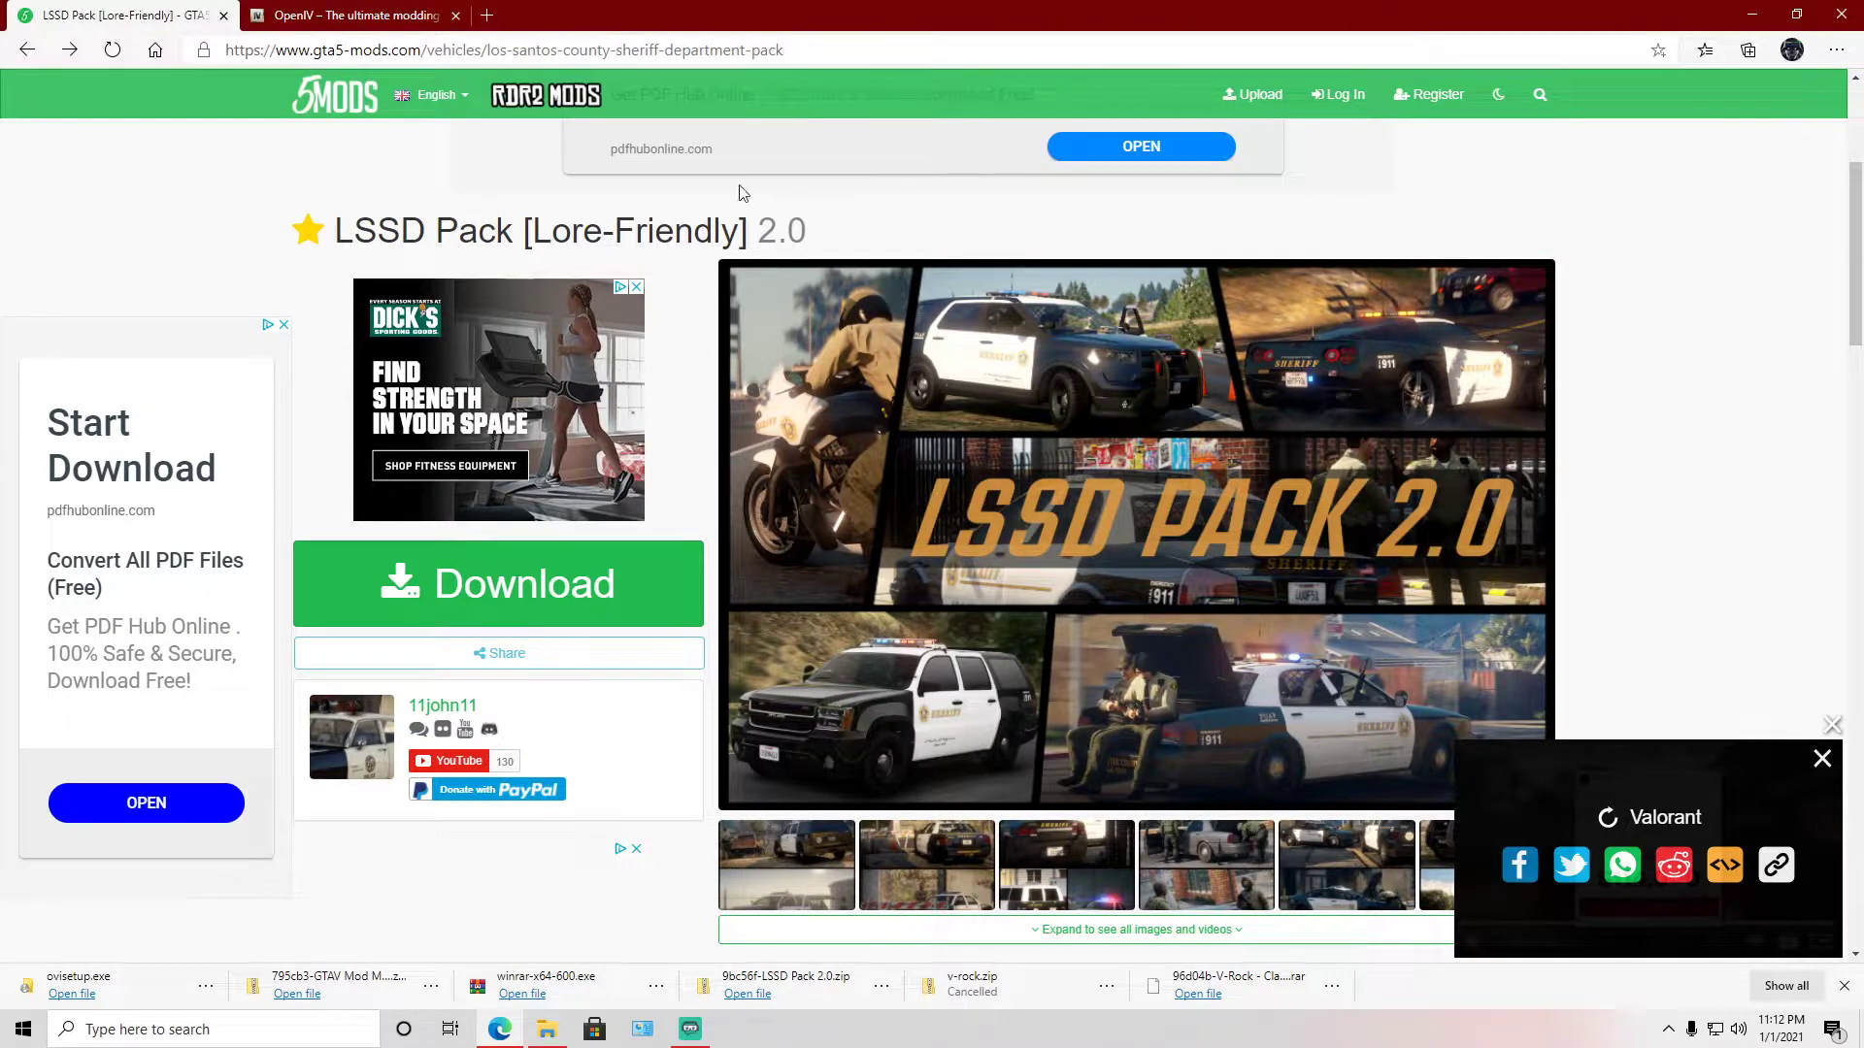
left_click(316, 16)
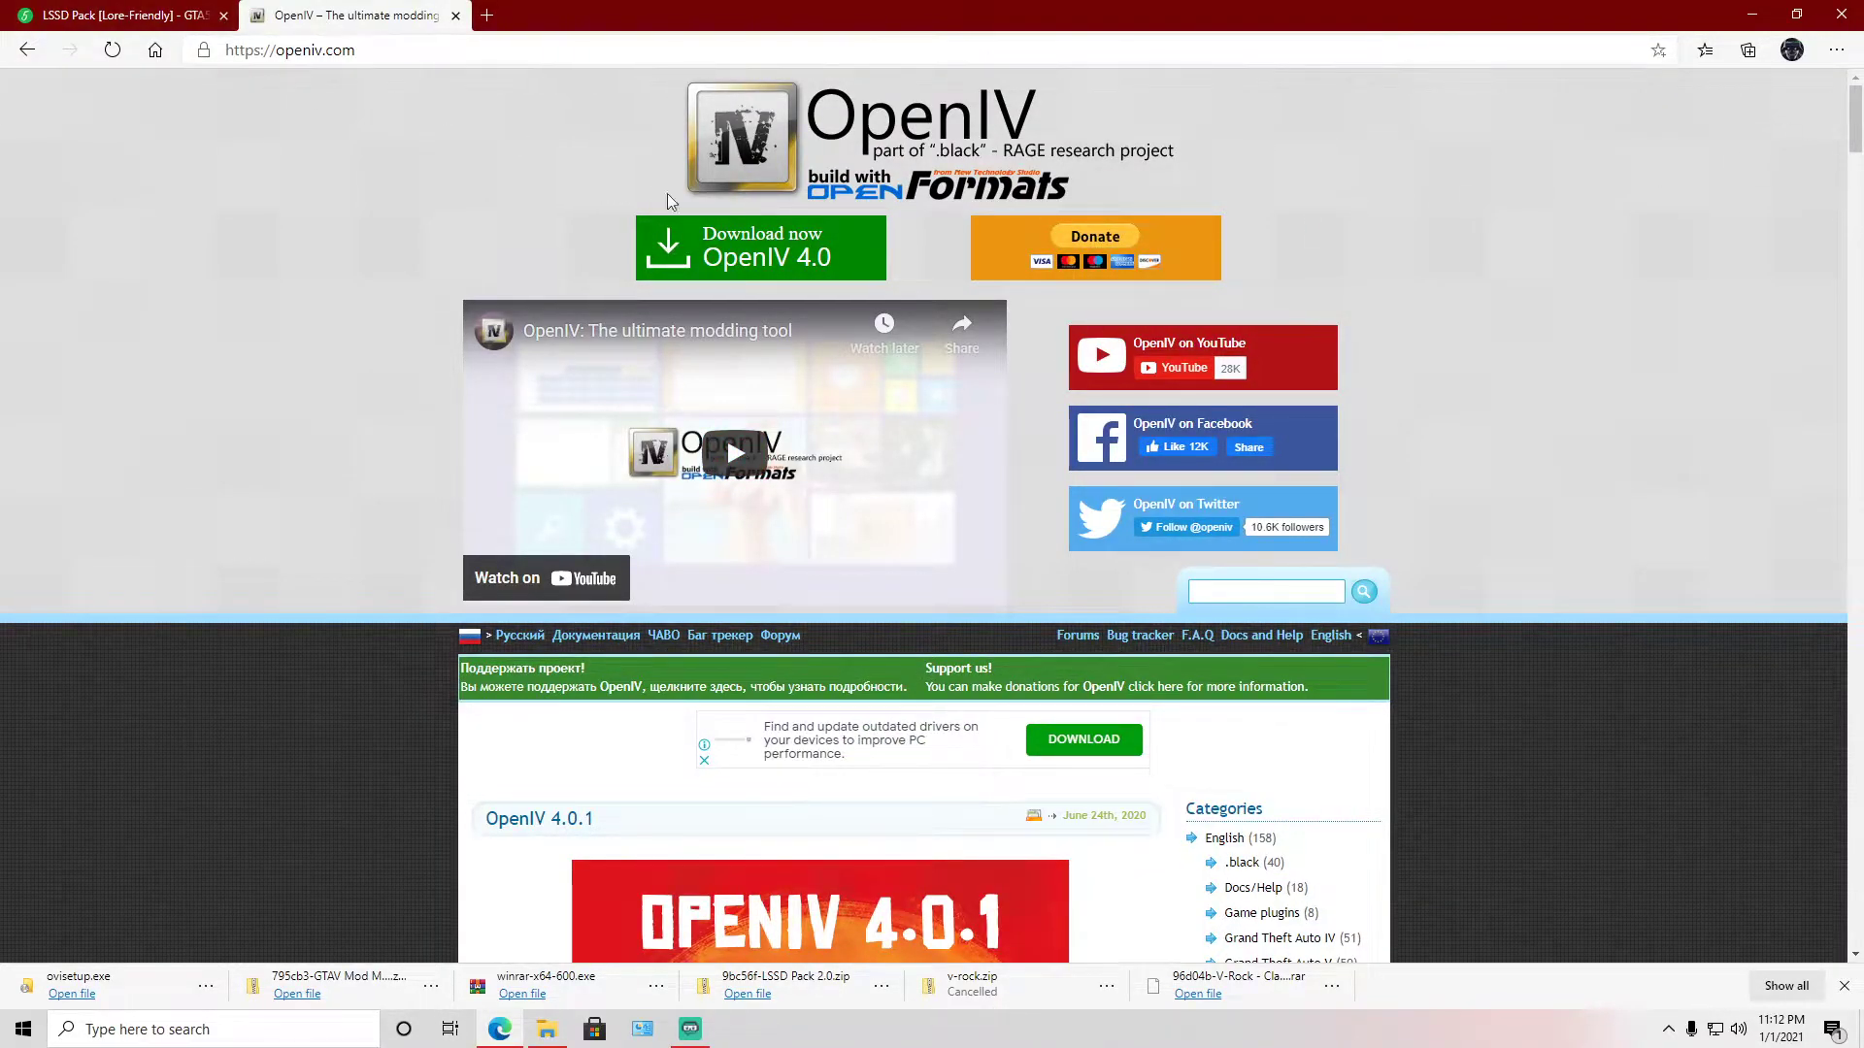
left_click(1750, 19)
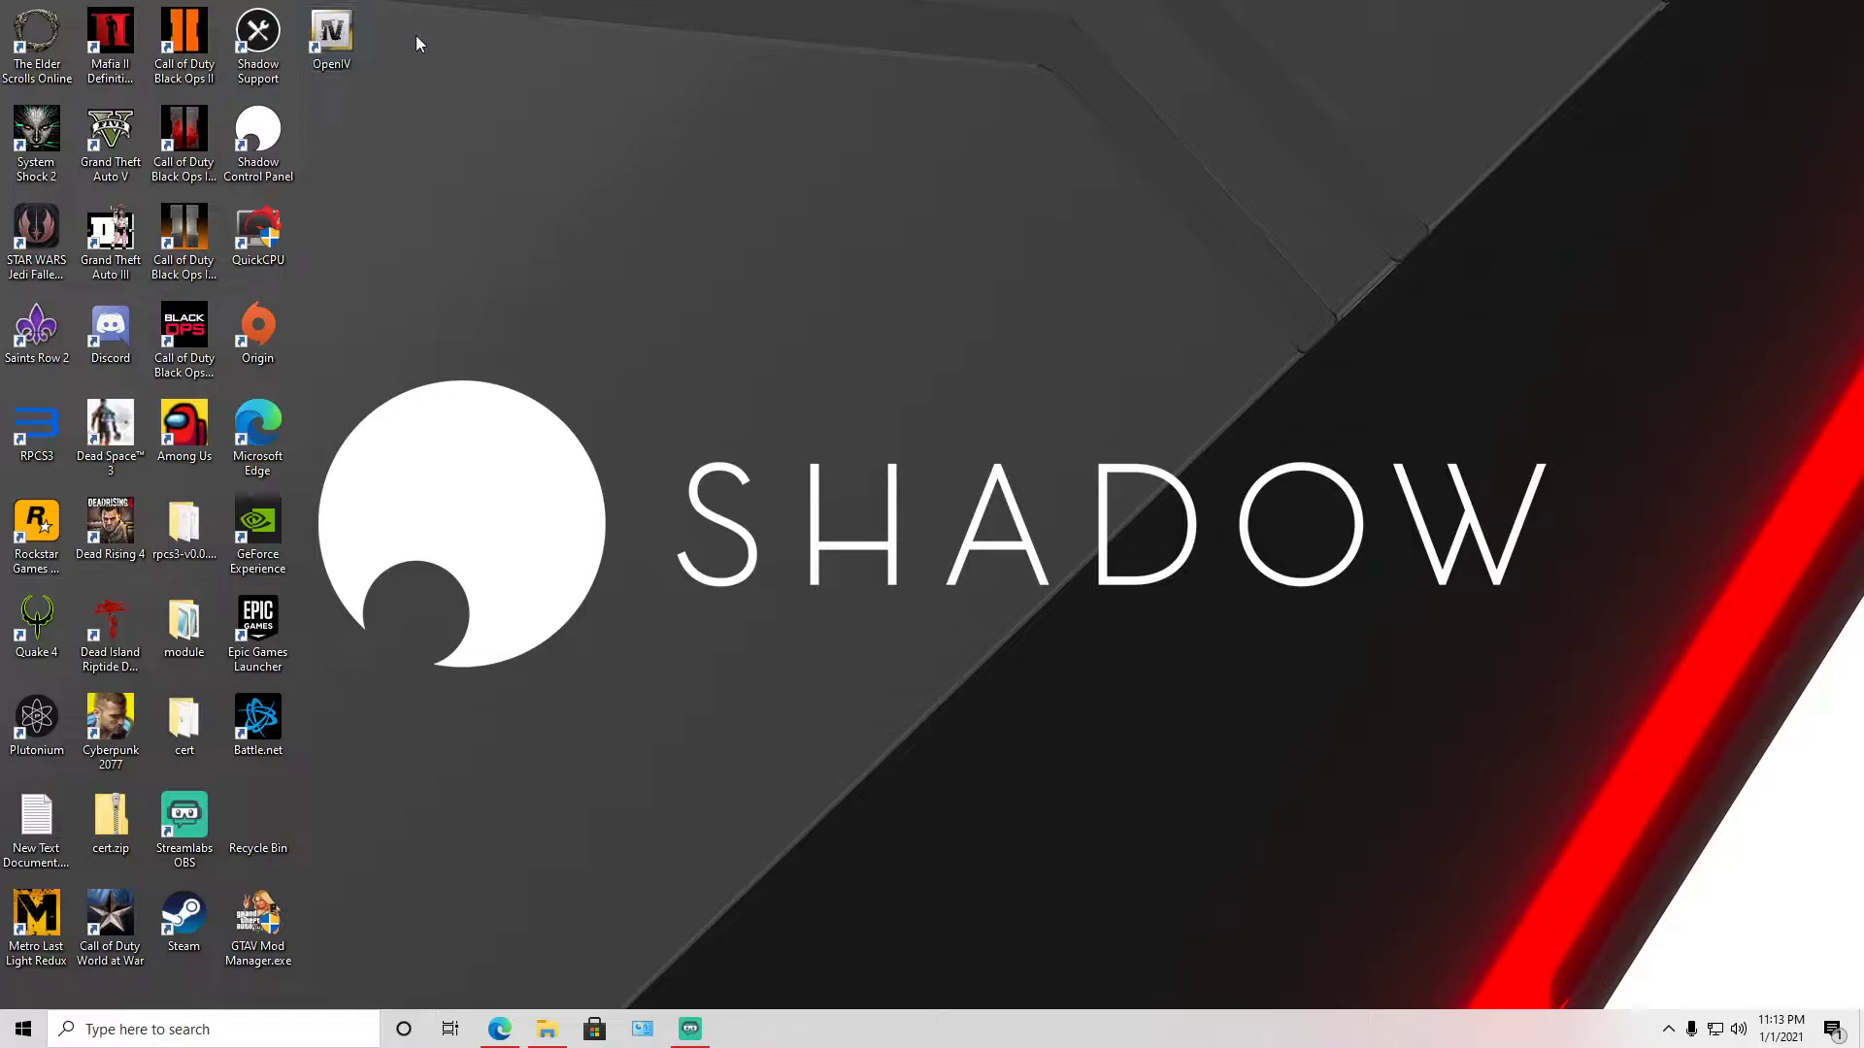
Launch OpenIV for the Windows version of Grand Theft Auto V and enable edit mode.
left_click(333, 37)
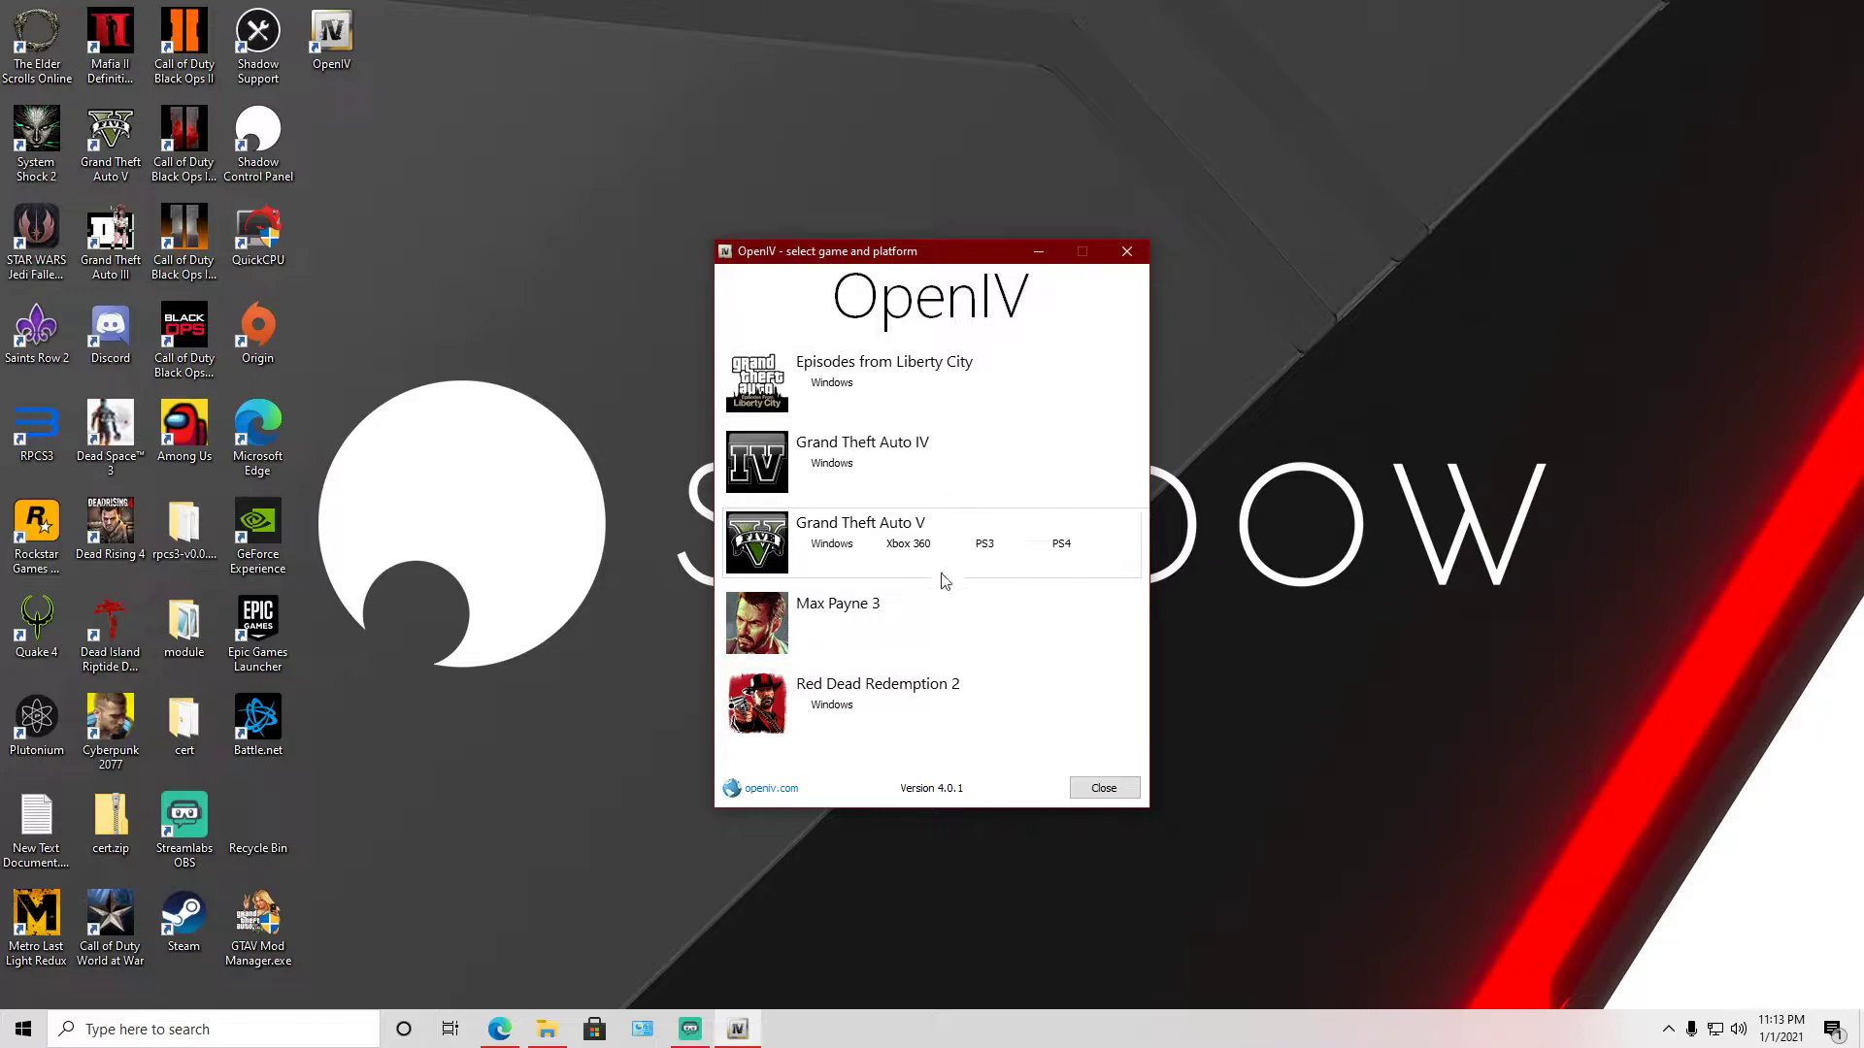
left_click(826, 542)
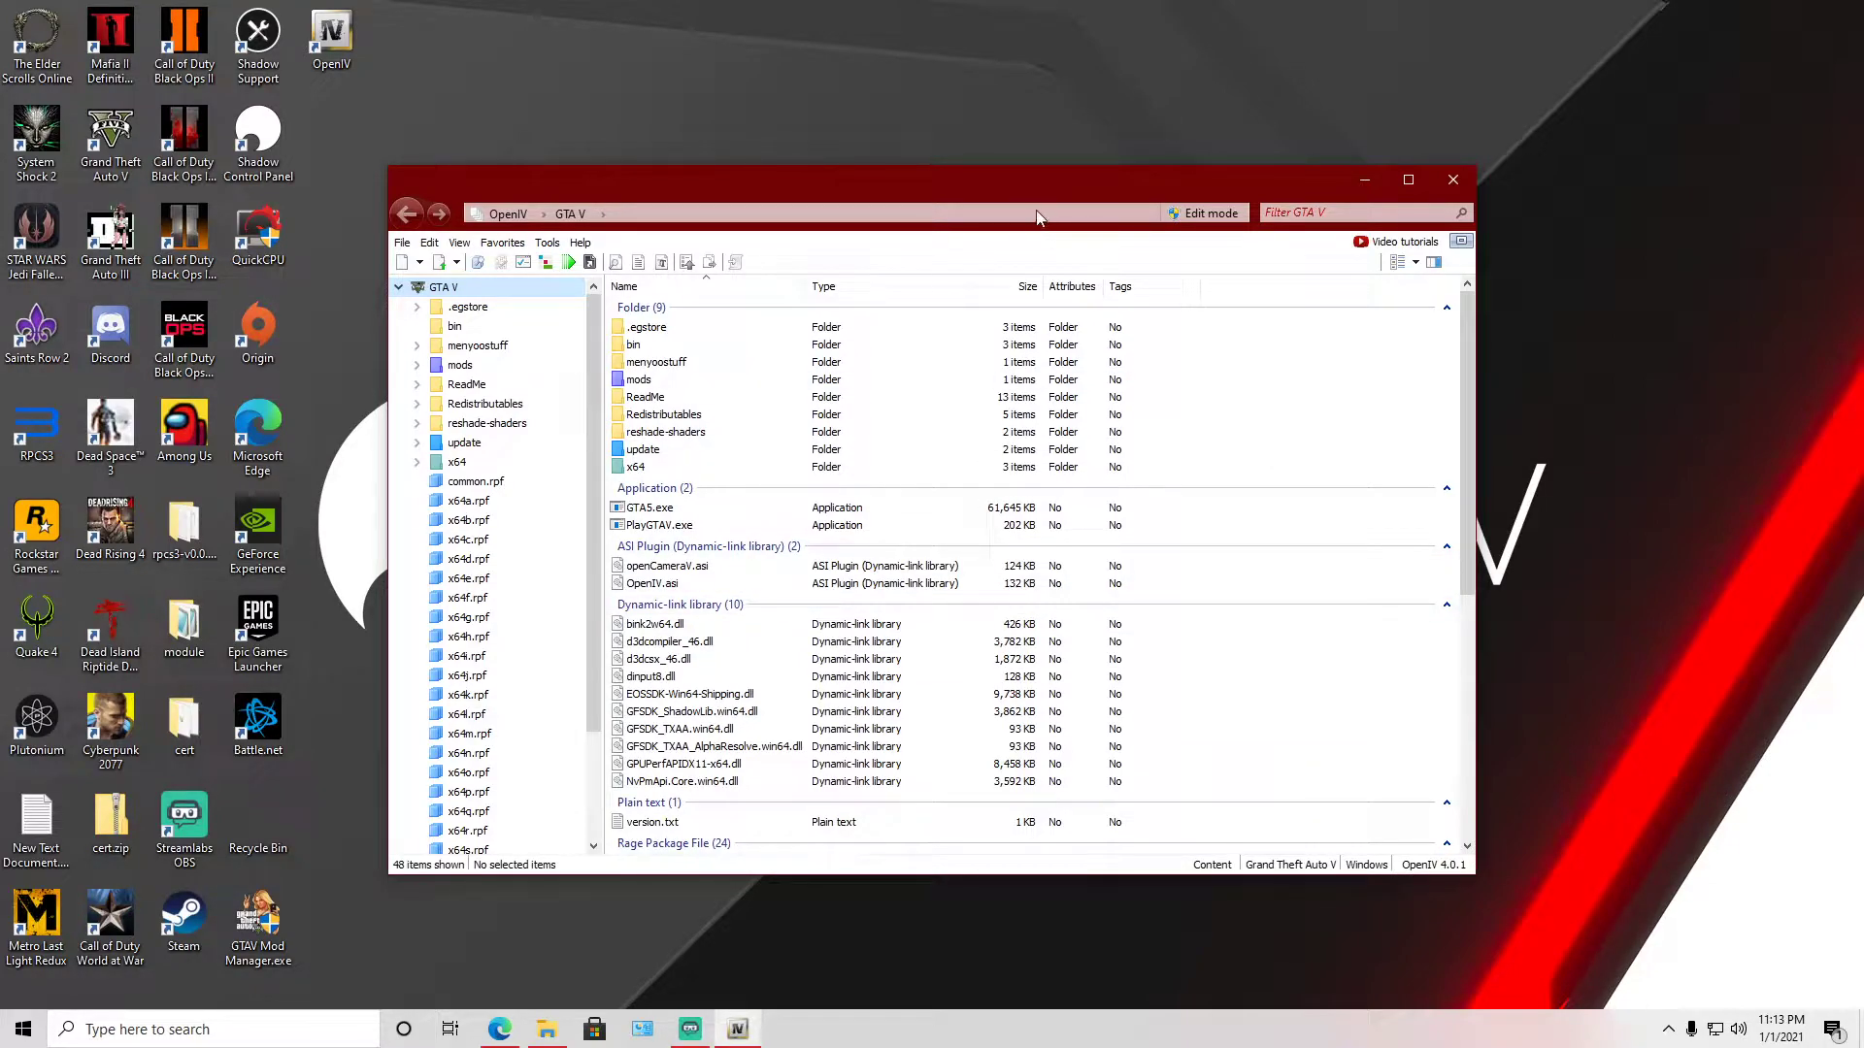
left_click_drag(1090, 199, 1147, 273)
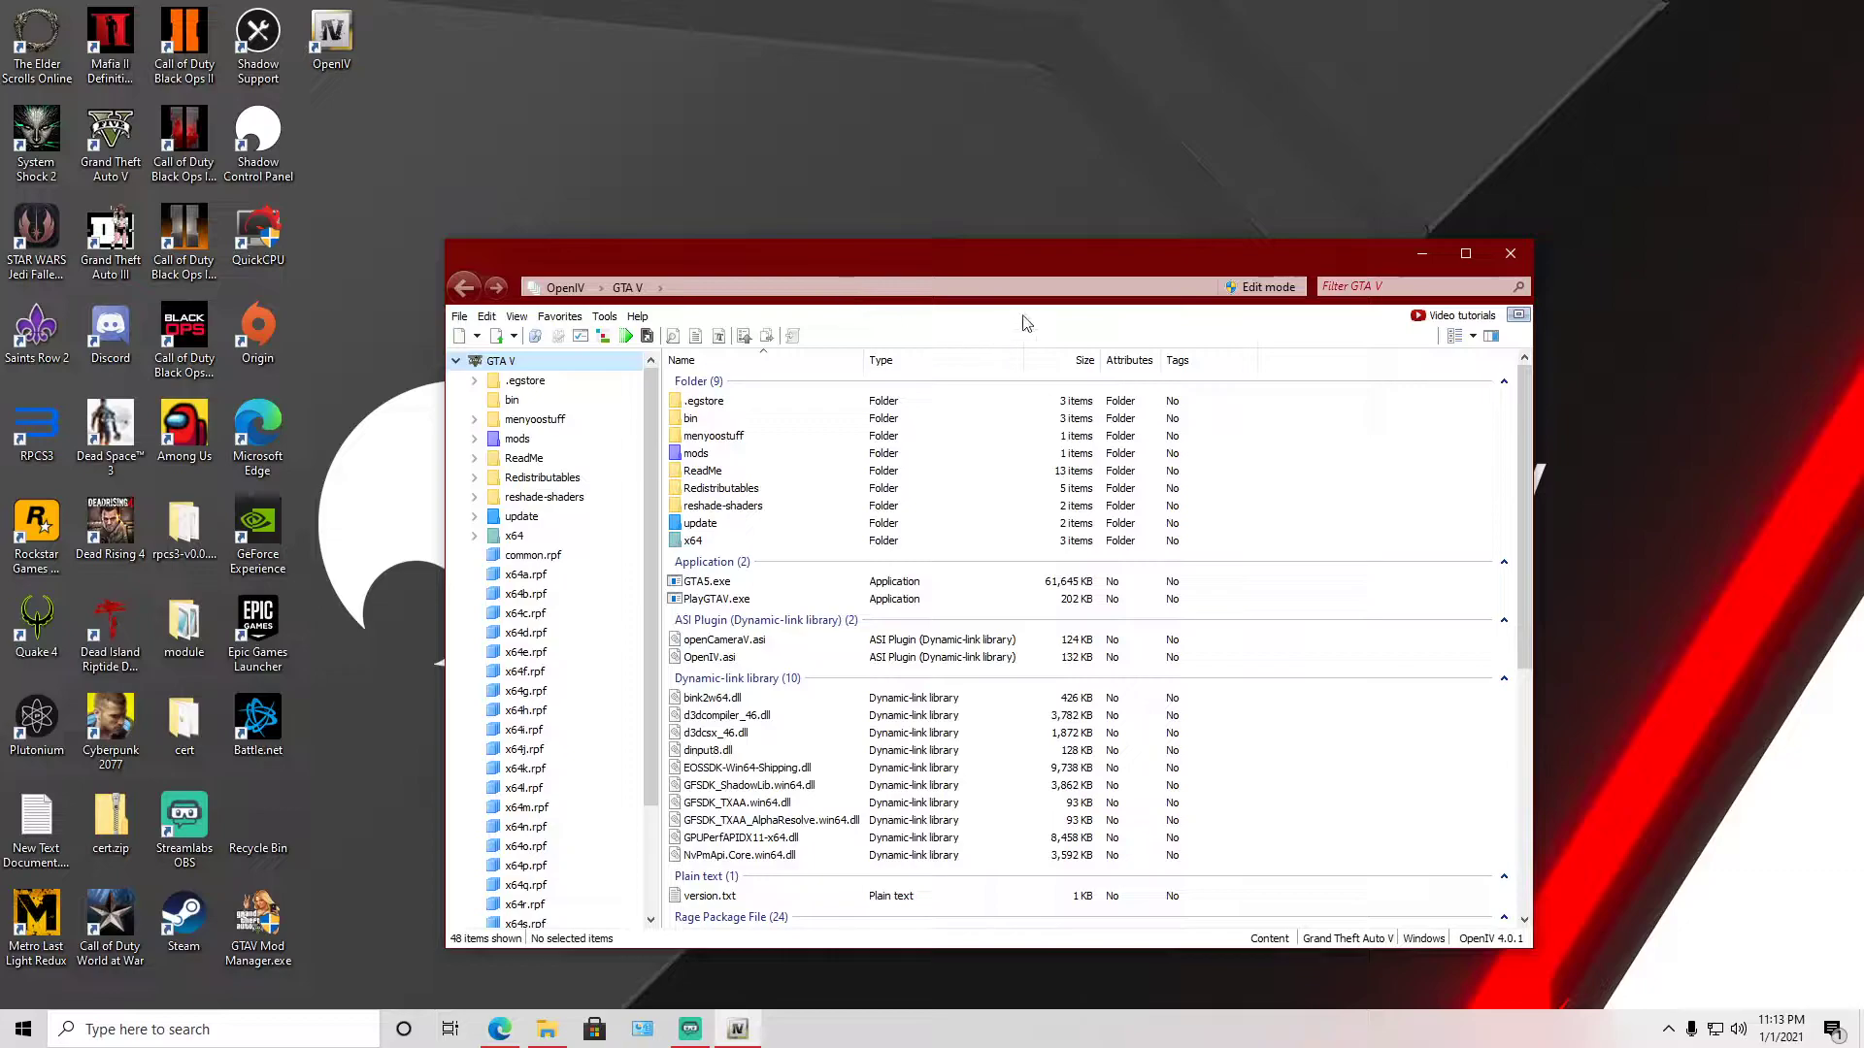
left_click(1260, 288)
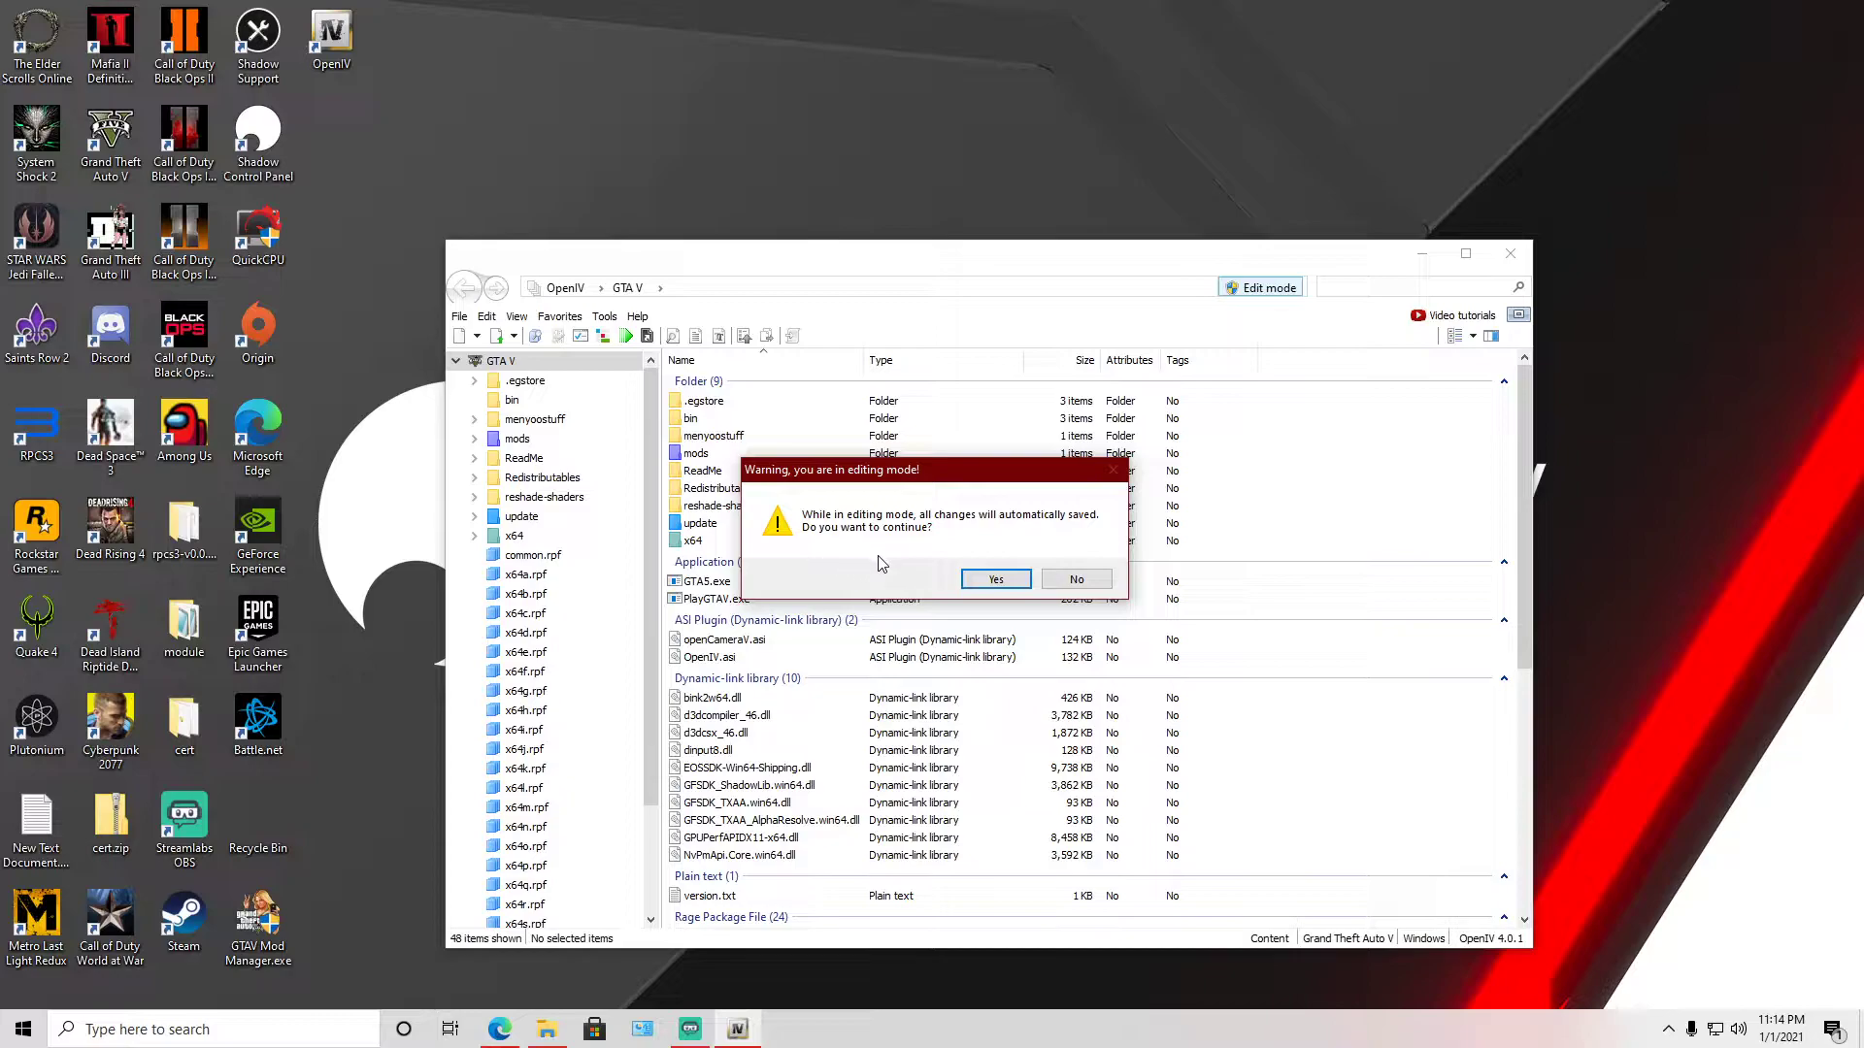
left_click(996, 580)
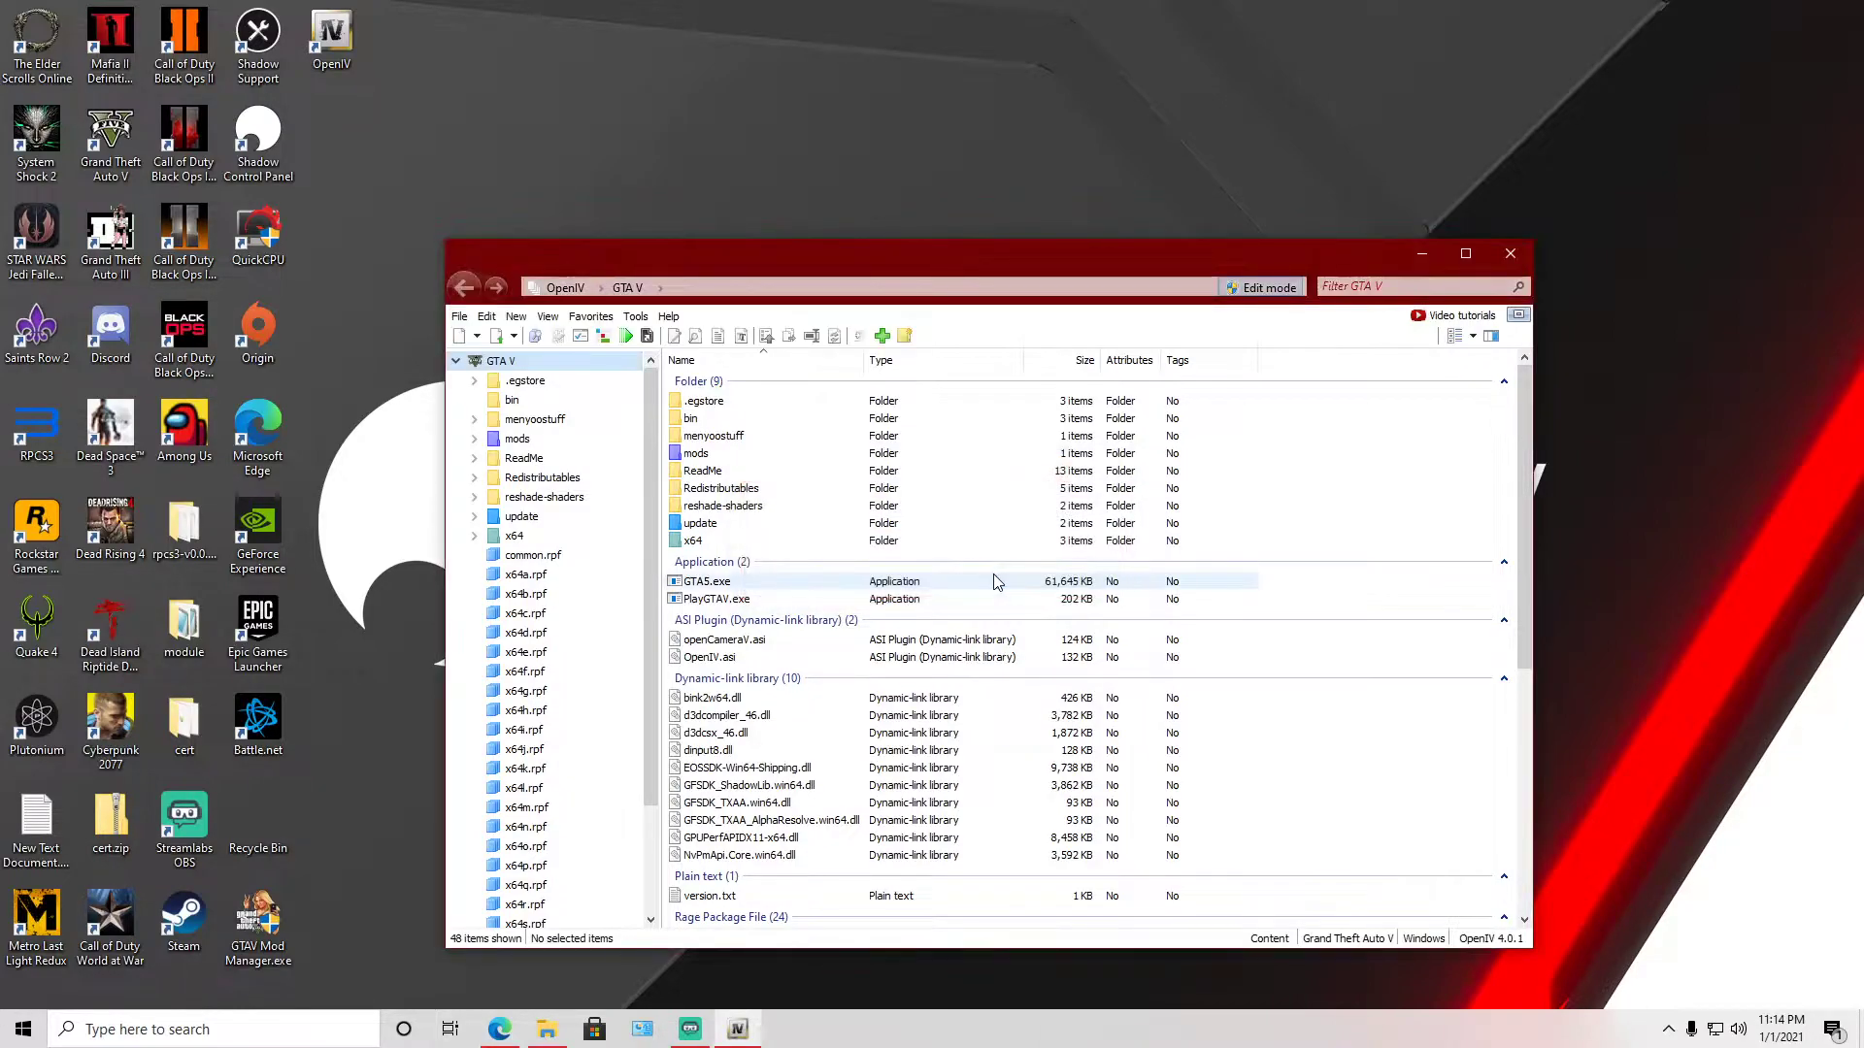
Look inside the original update.rpf in the game's update folder and return to the GTA V root.
double_click(703, 525)
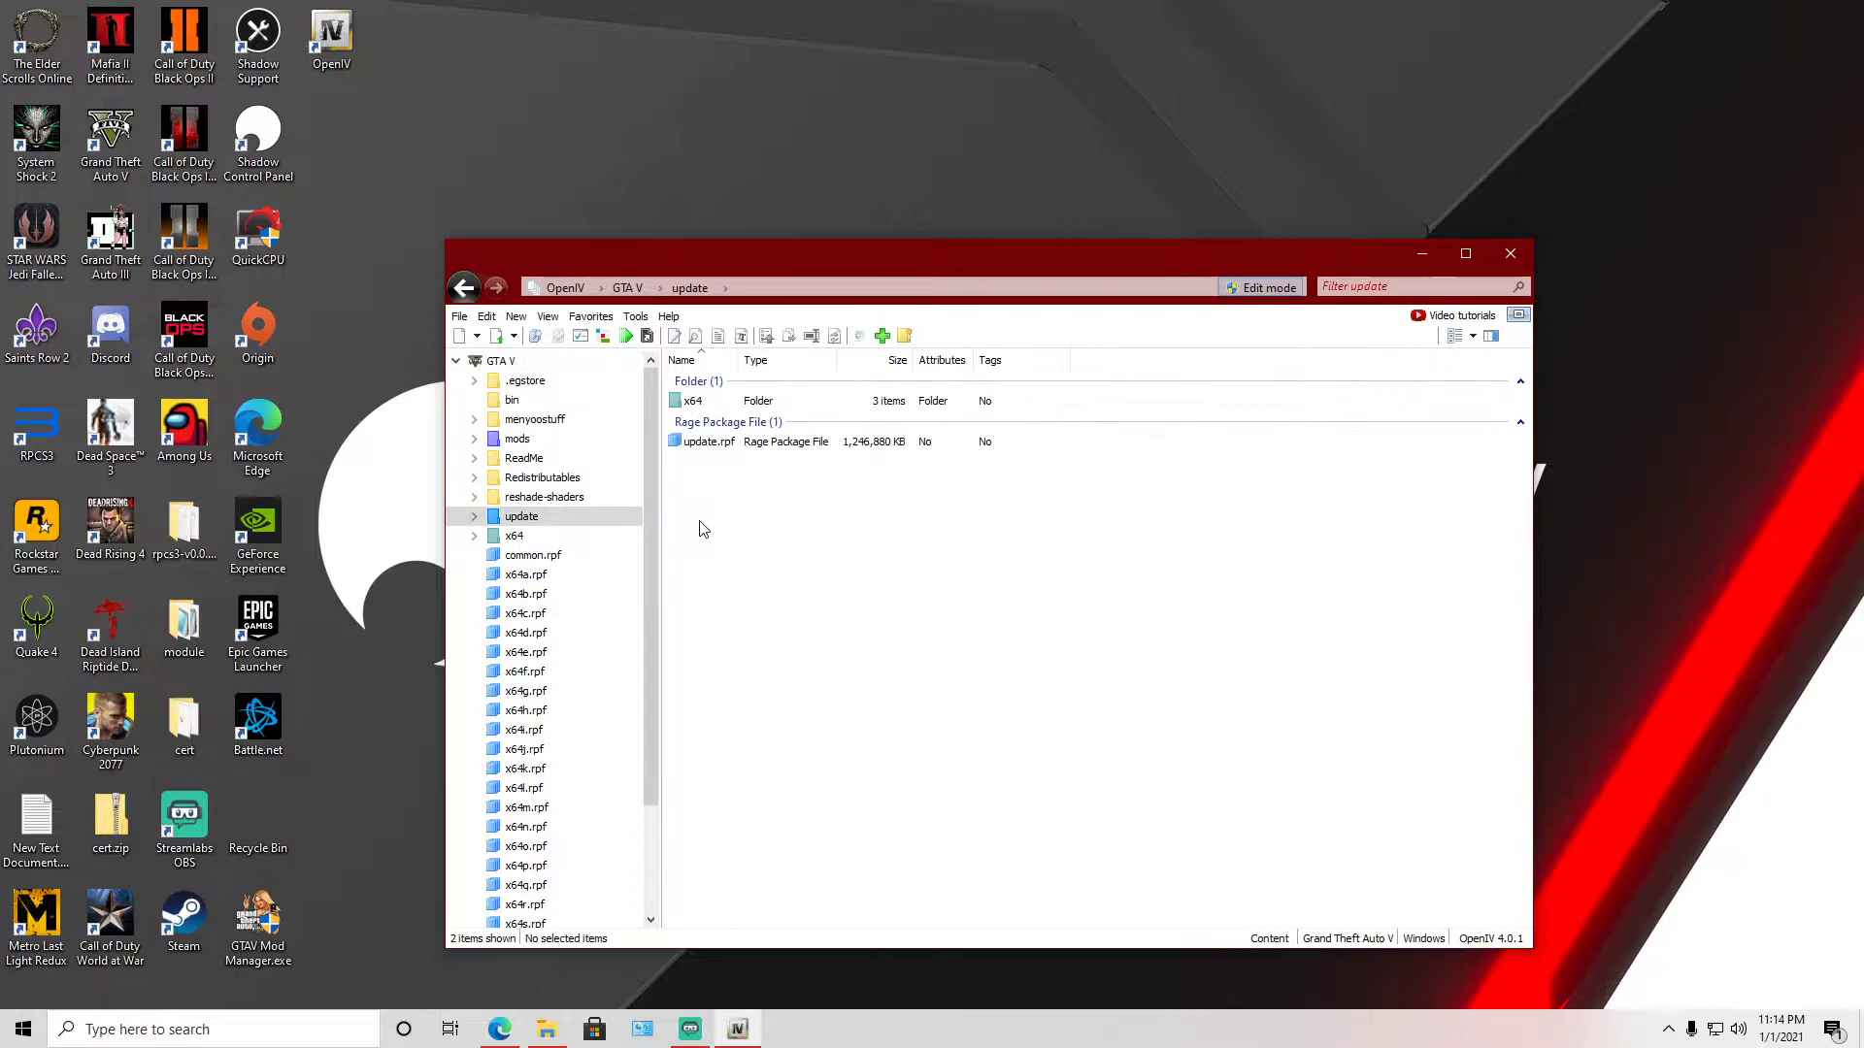
double_click(720, 442)
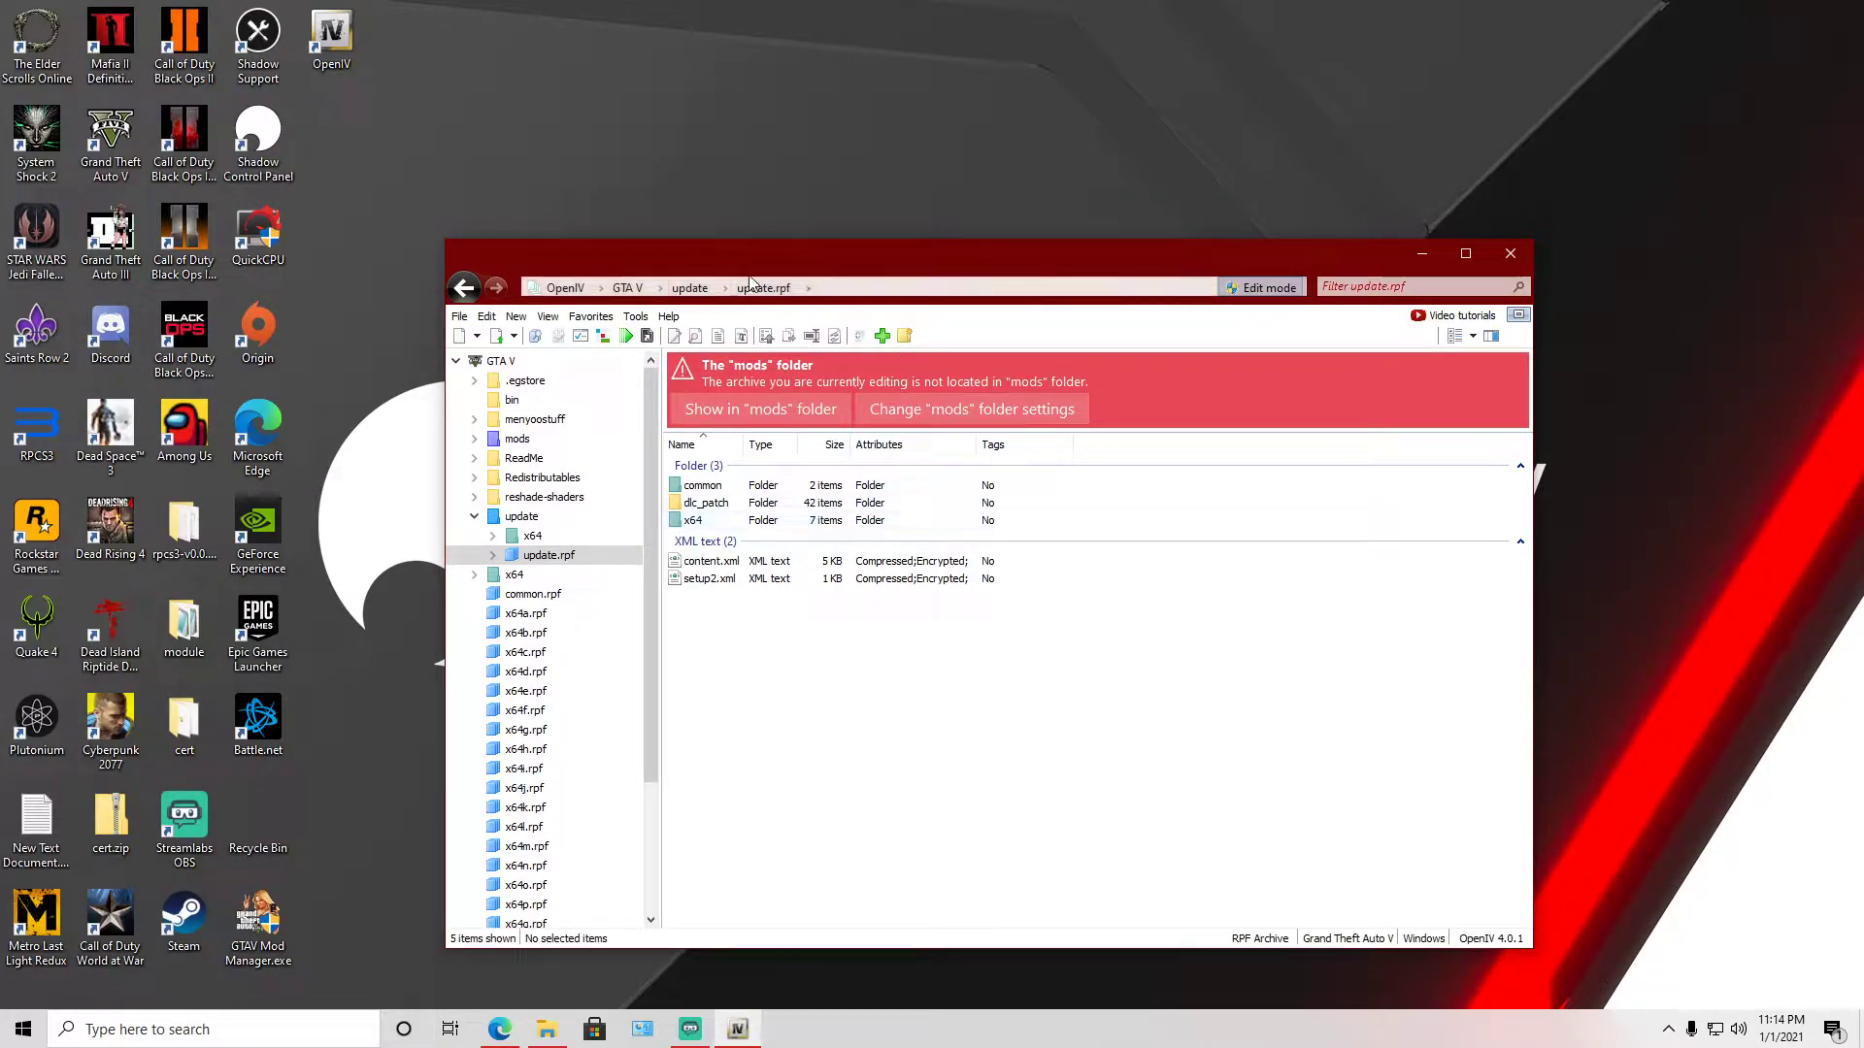
left_click(701, 293)
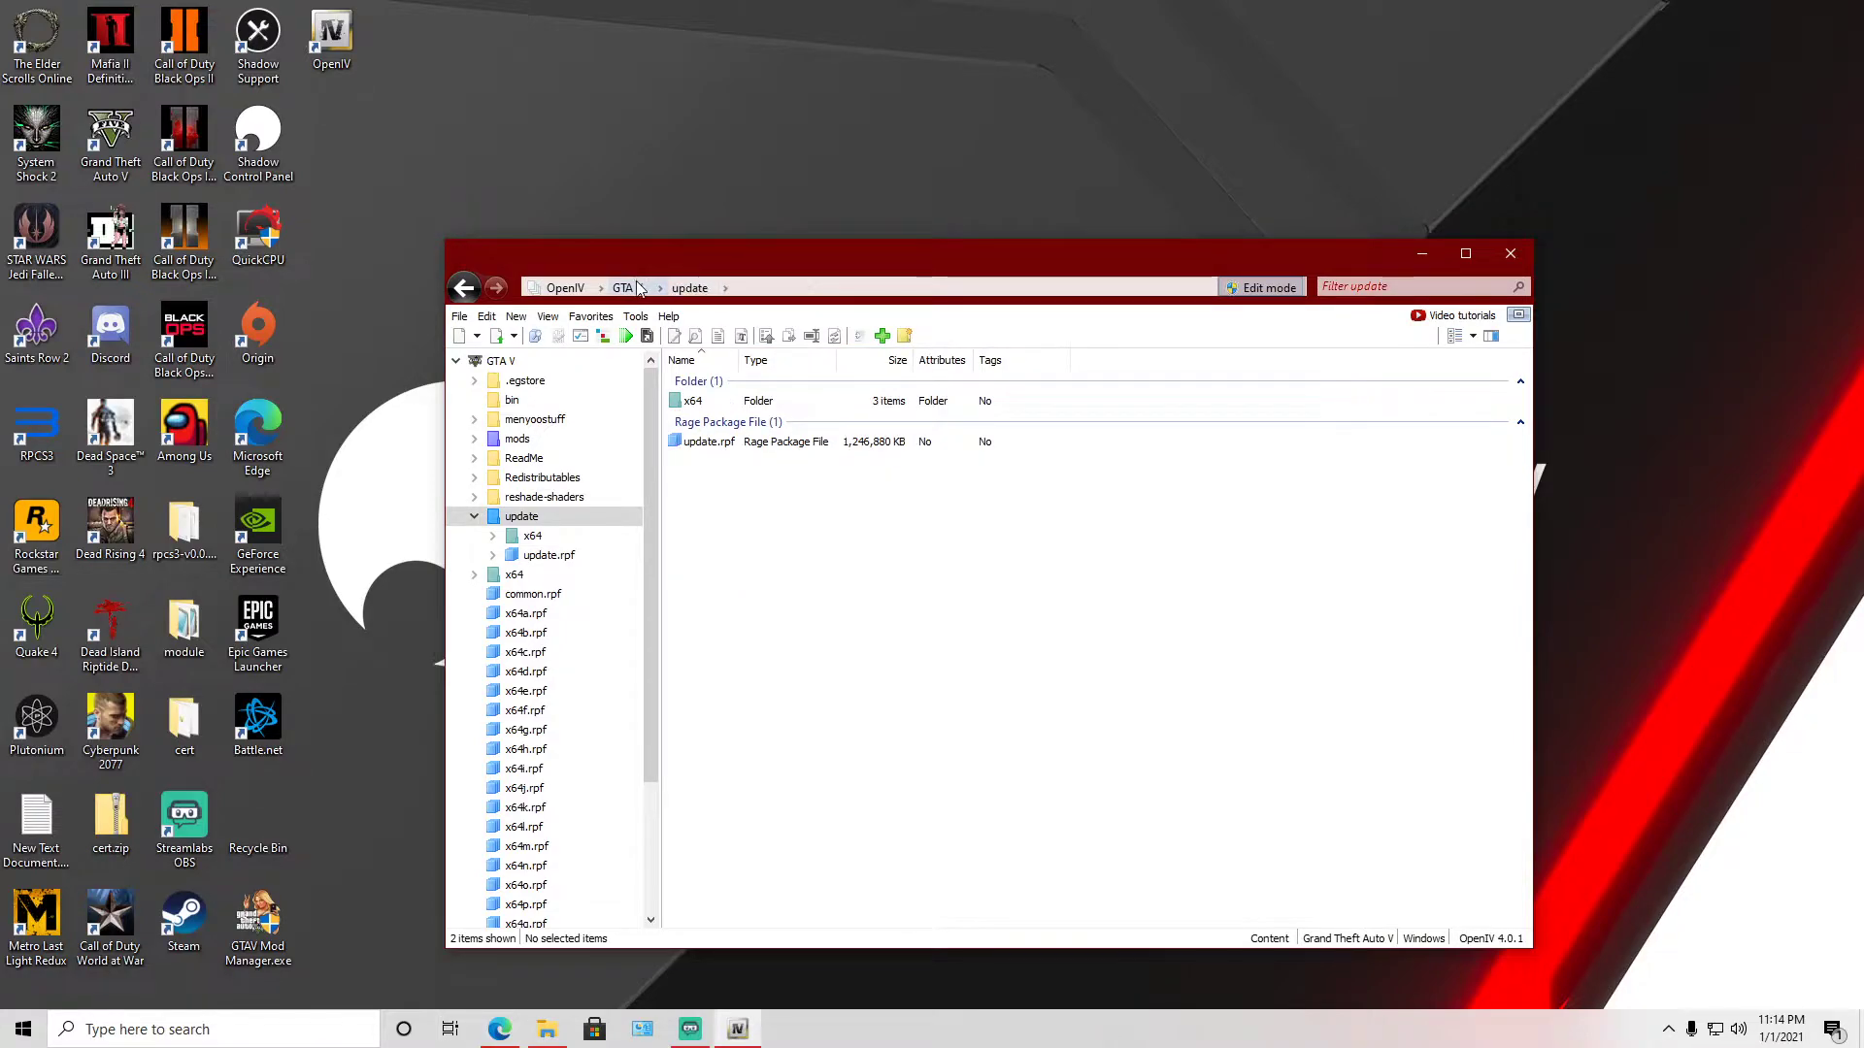
left_click(636, 294)
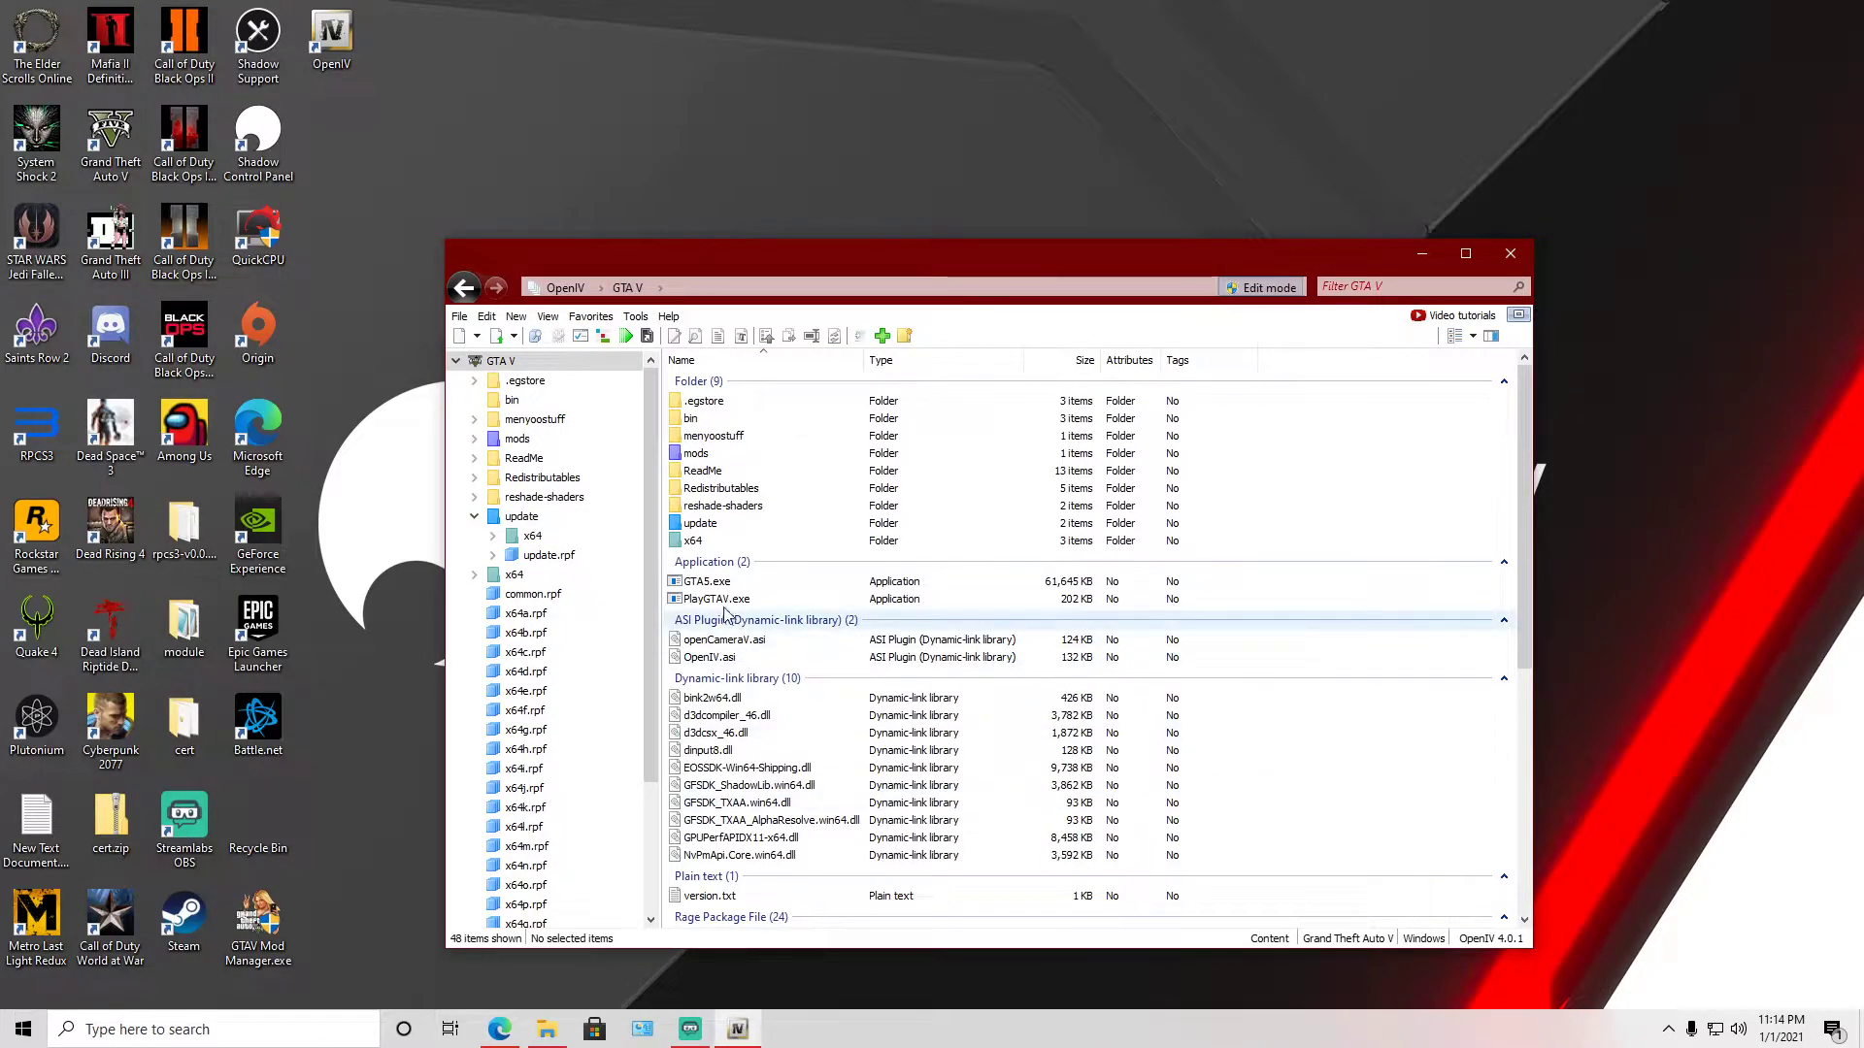
Go to the common\data folder inside update.rpf in the mods\update folder.
left_click(692, 455)
double_click(692, 455)
double_click(699, 401)
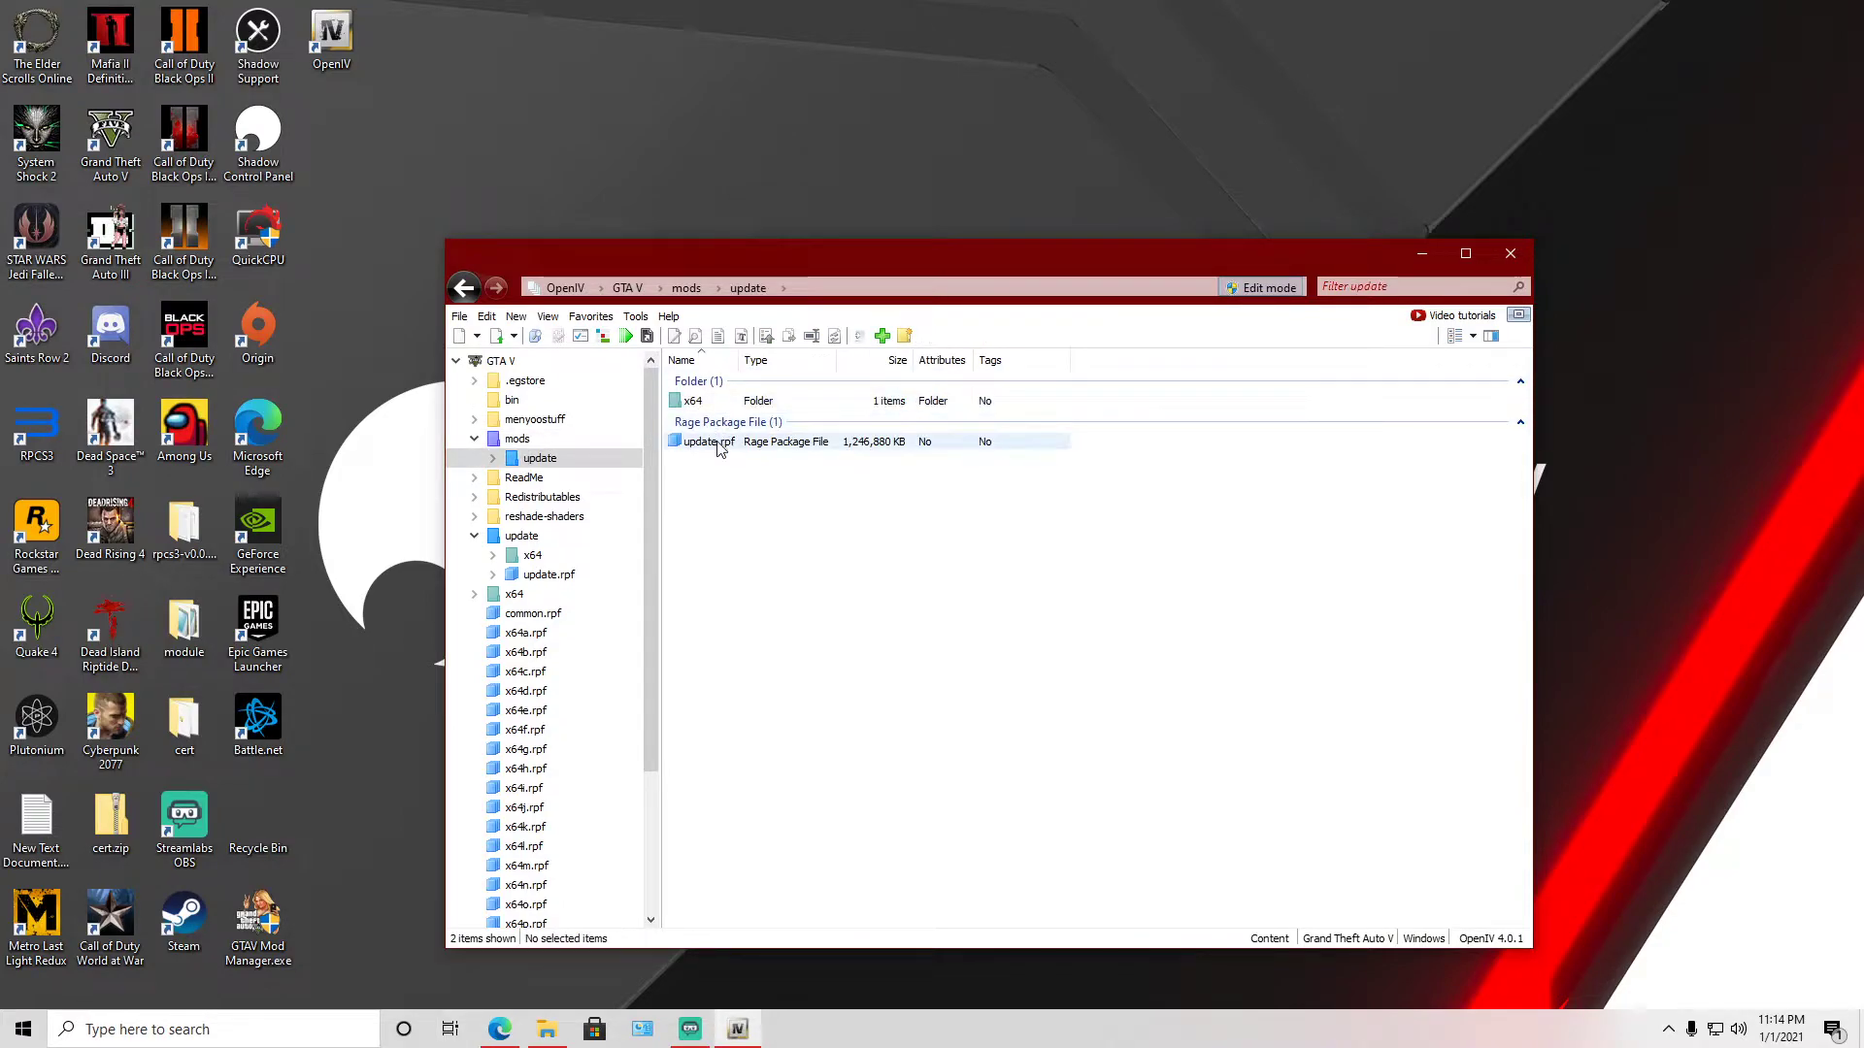
double_click(717, 442)
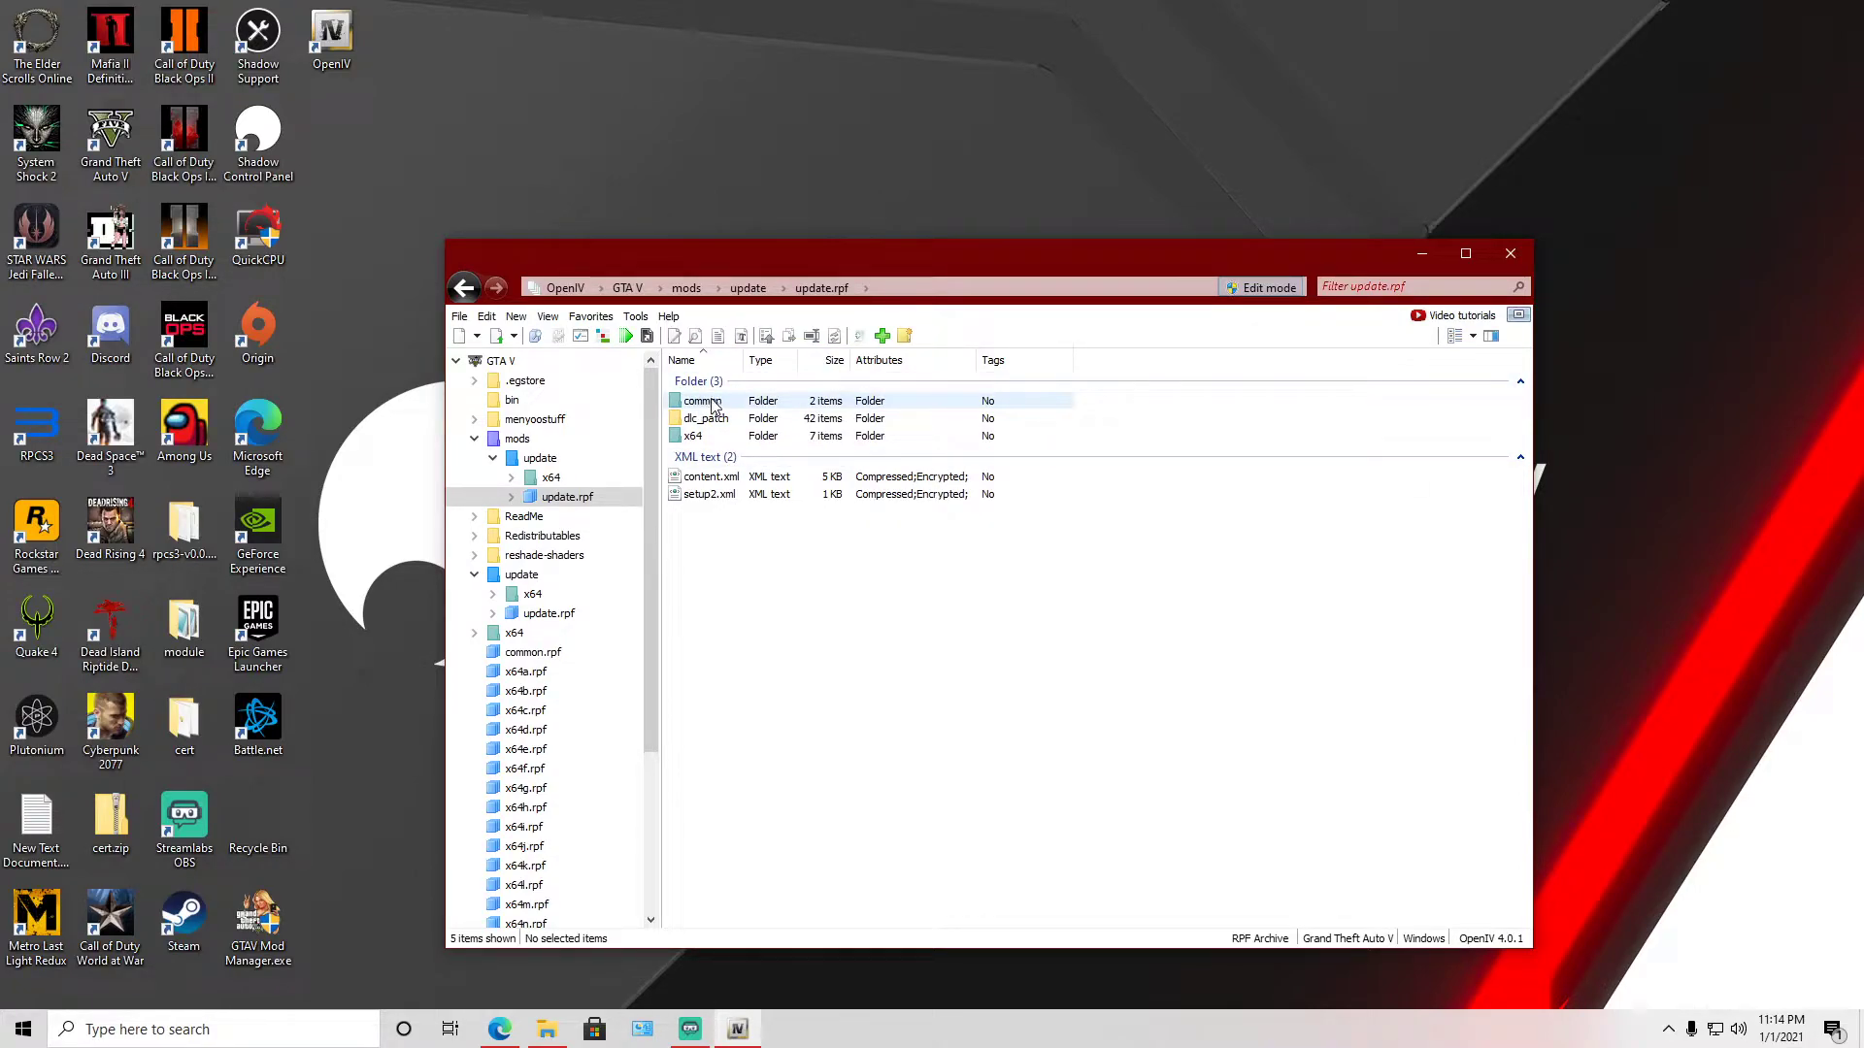
double_click(711, 403)
double_click(696, 402)
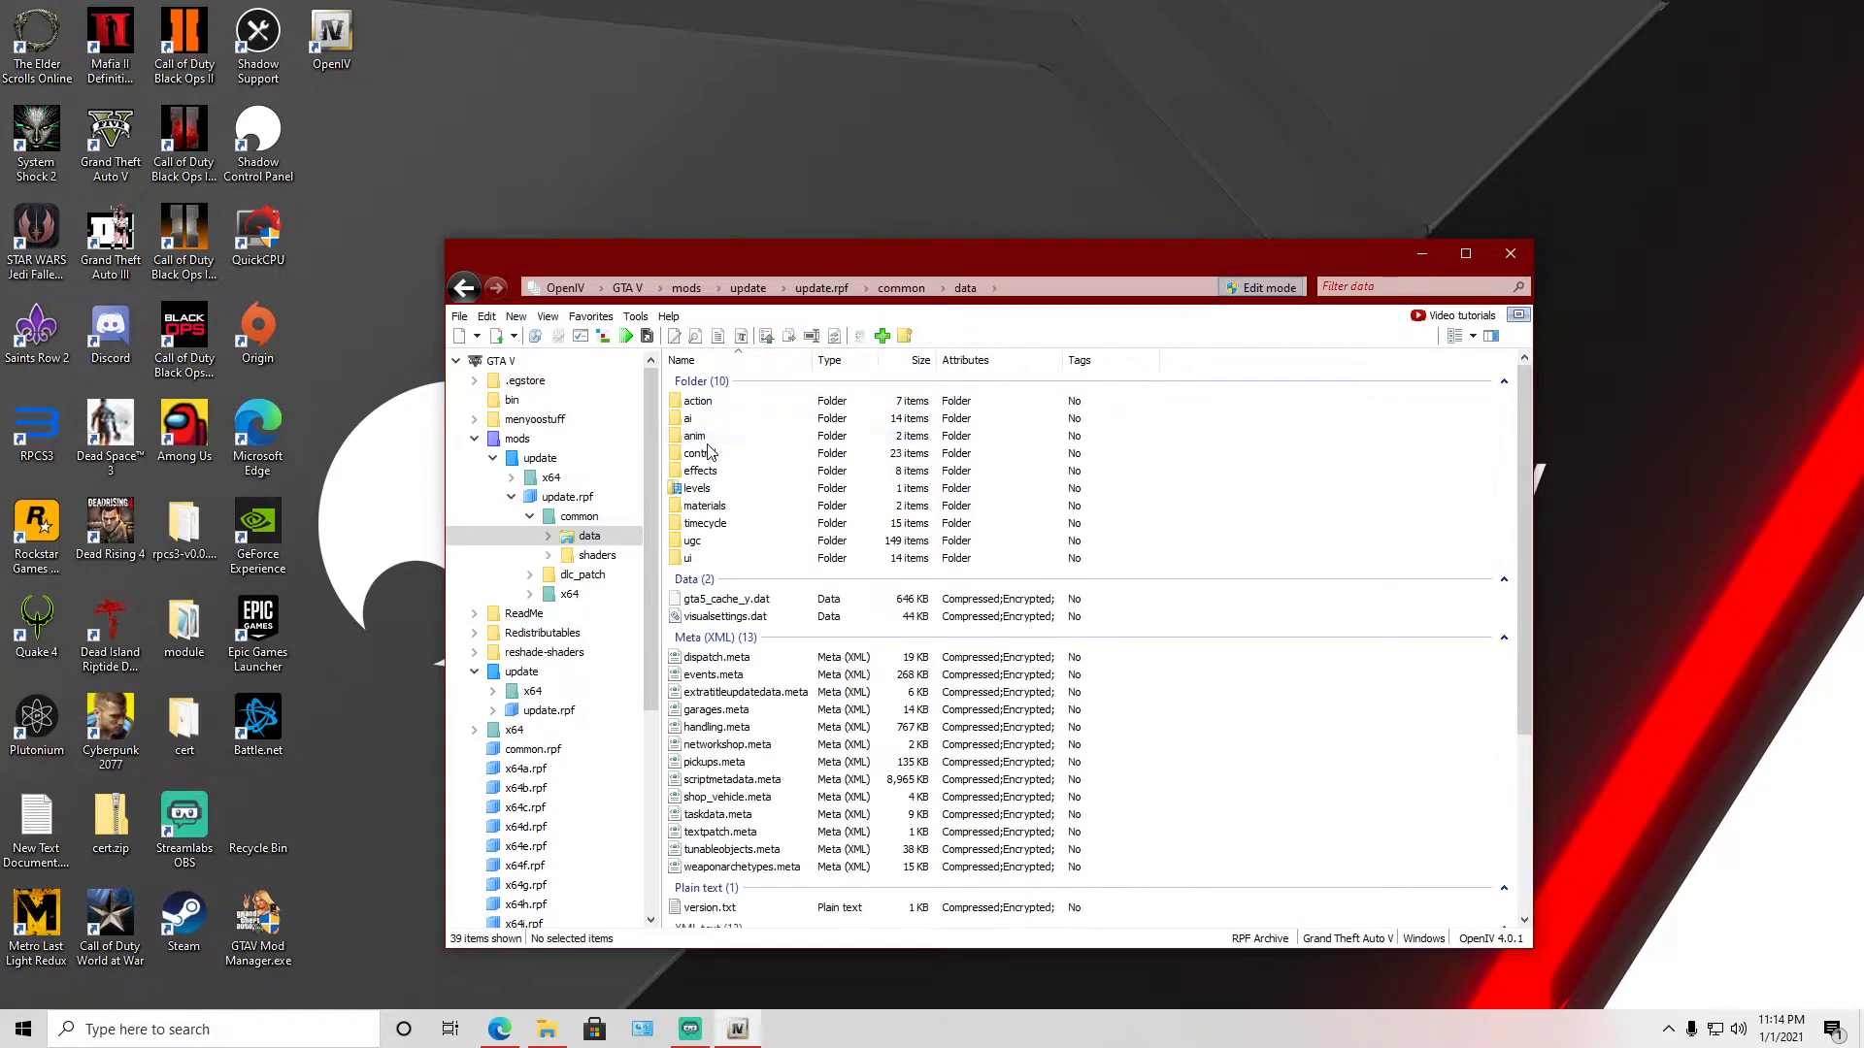
Open dlclist.xml for editing and go to the last entries of its DLC pack list.
scroll(710, 615, "down", 3)
scroll(709, 680, "down", 2)
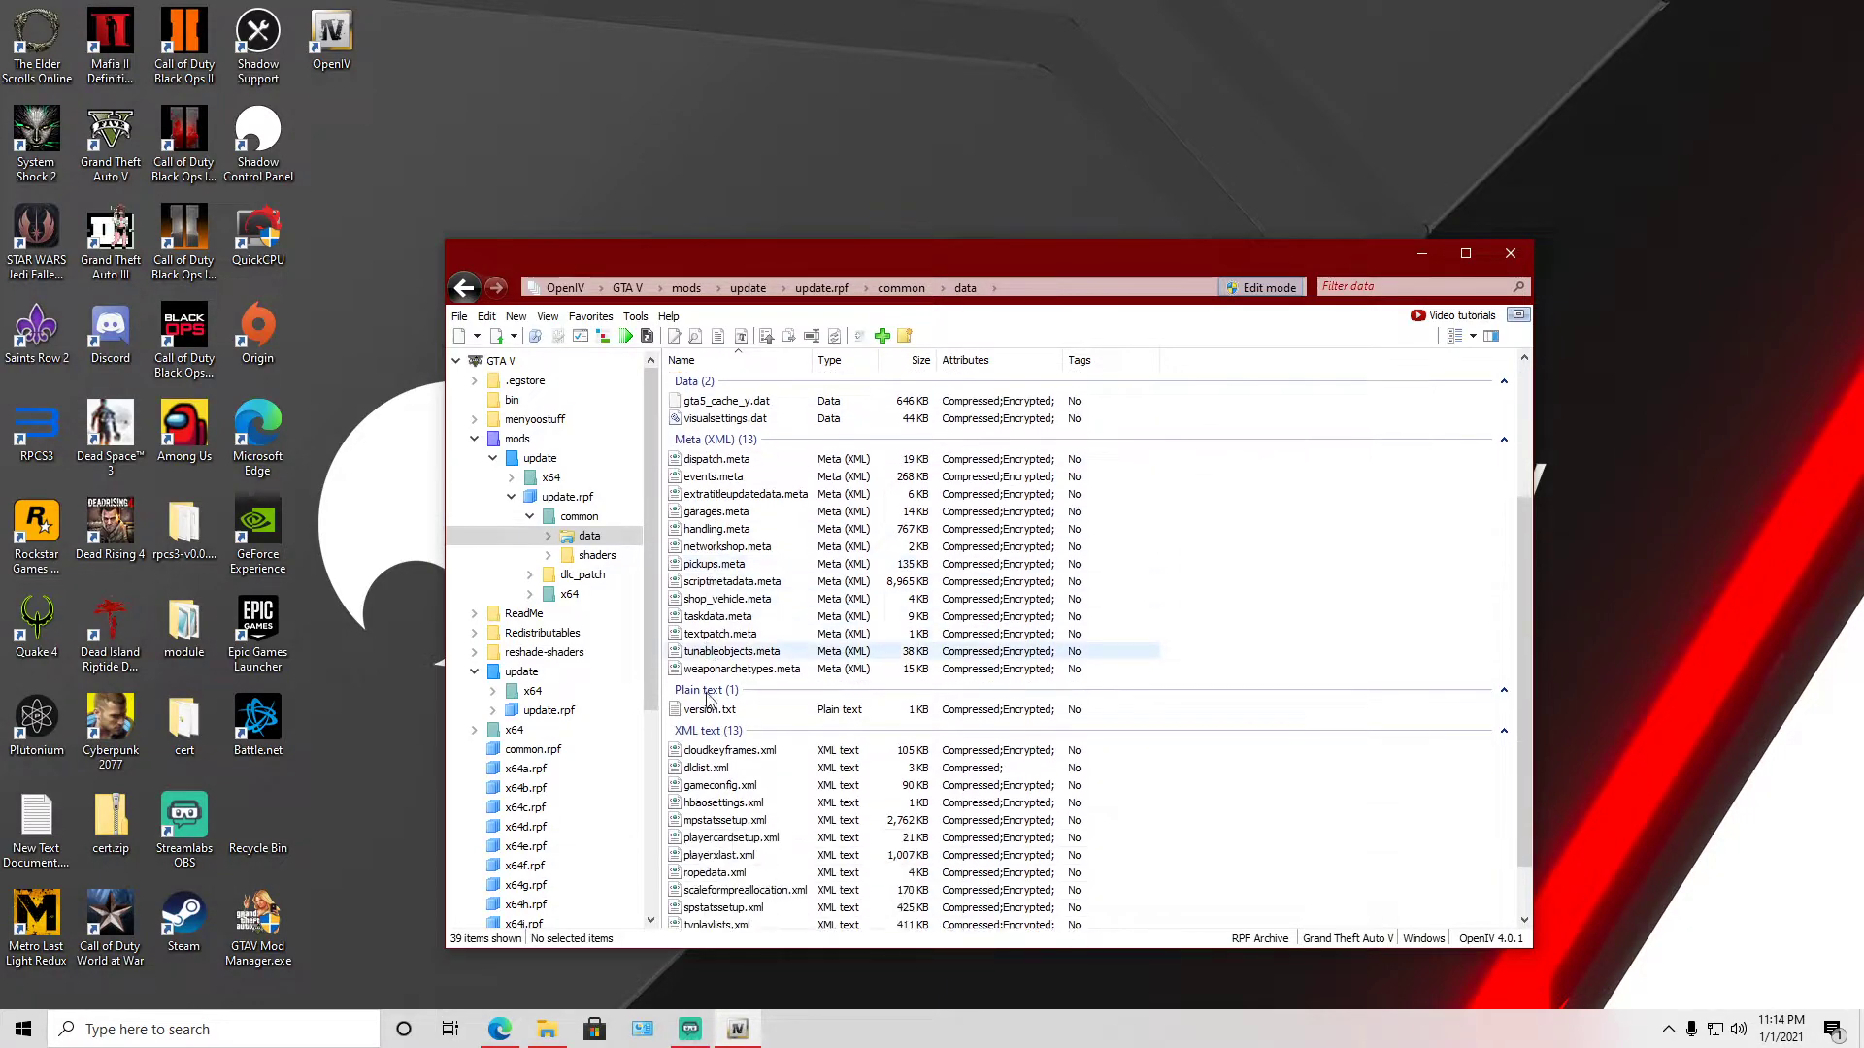
left_click(706, 769)
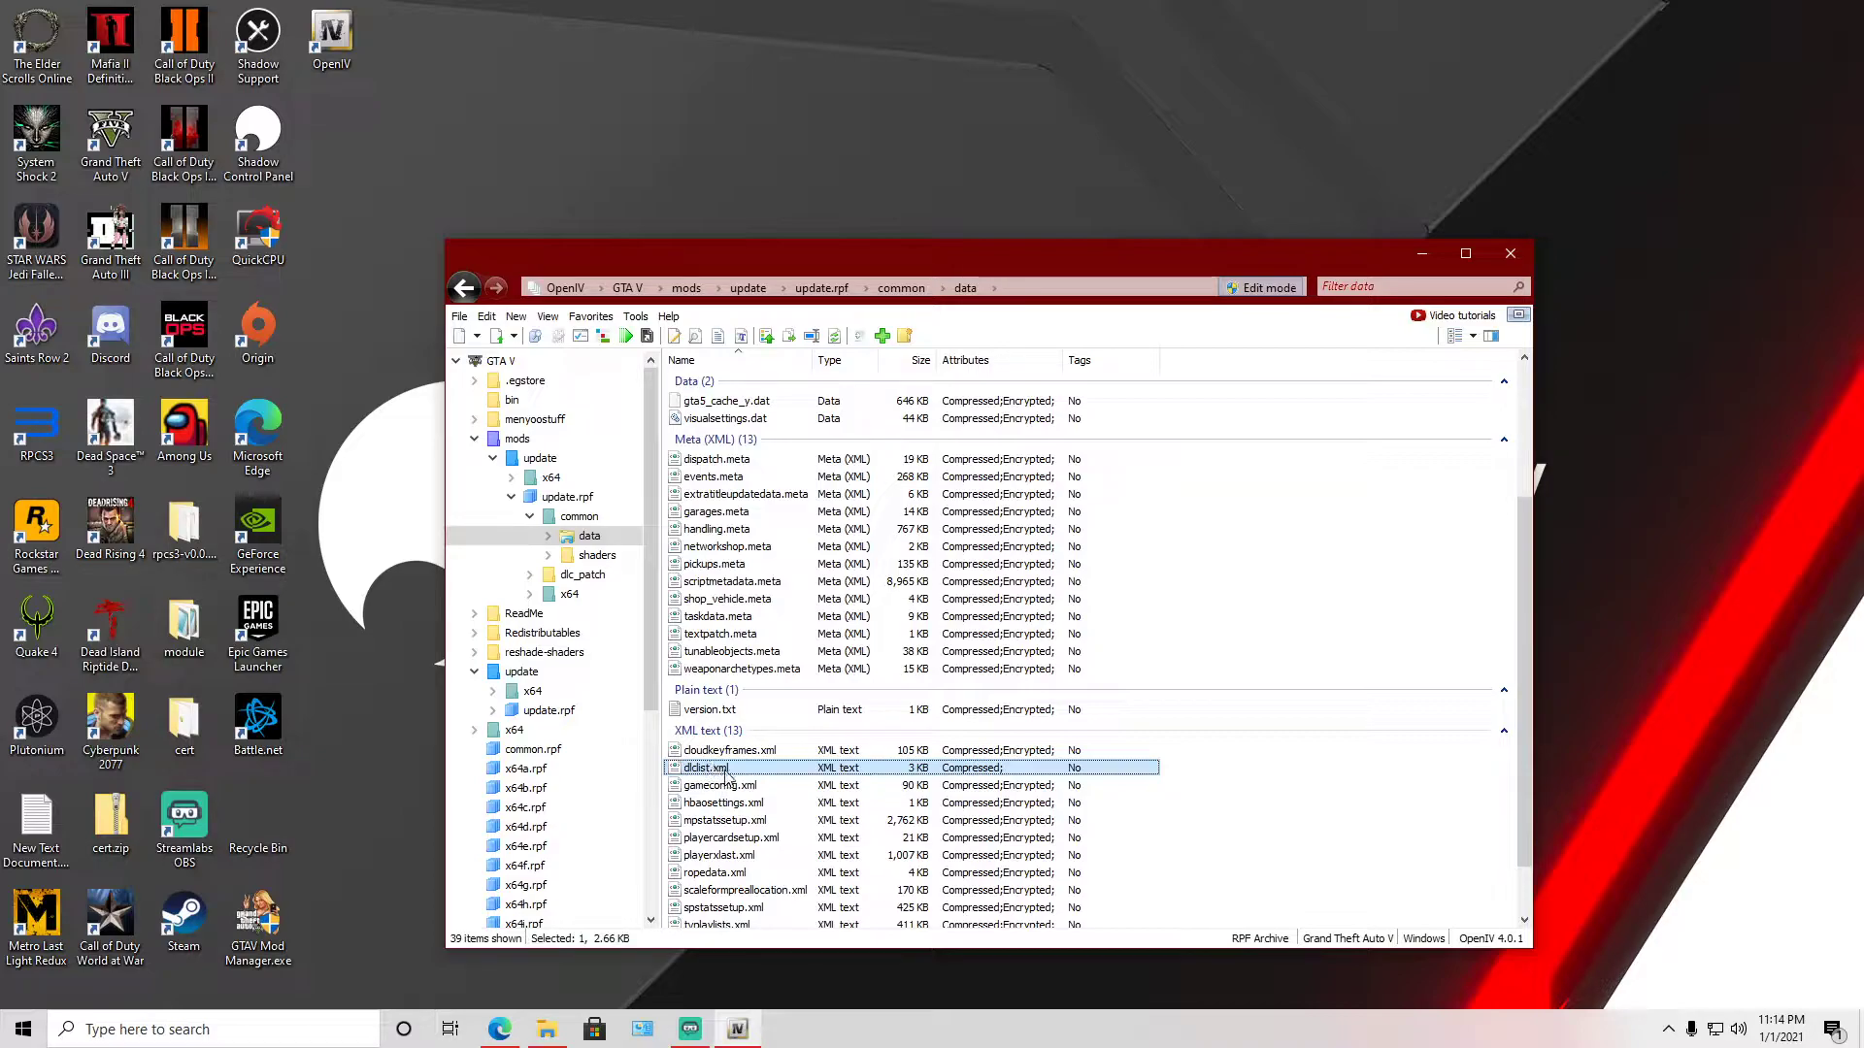
right_click(723, 771)
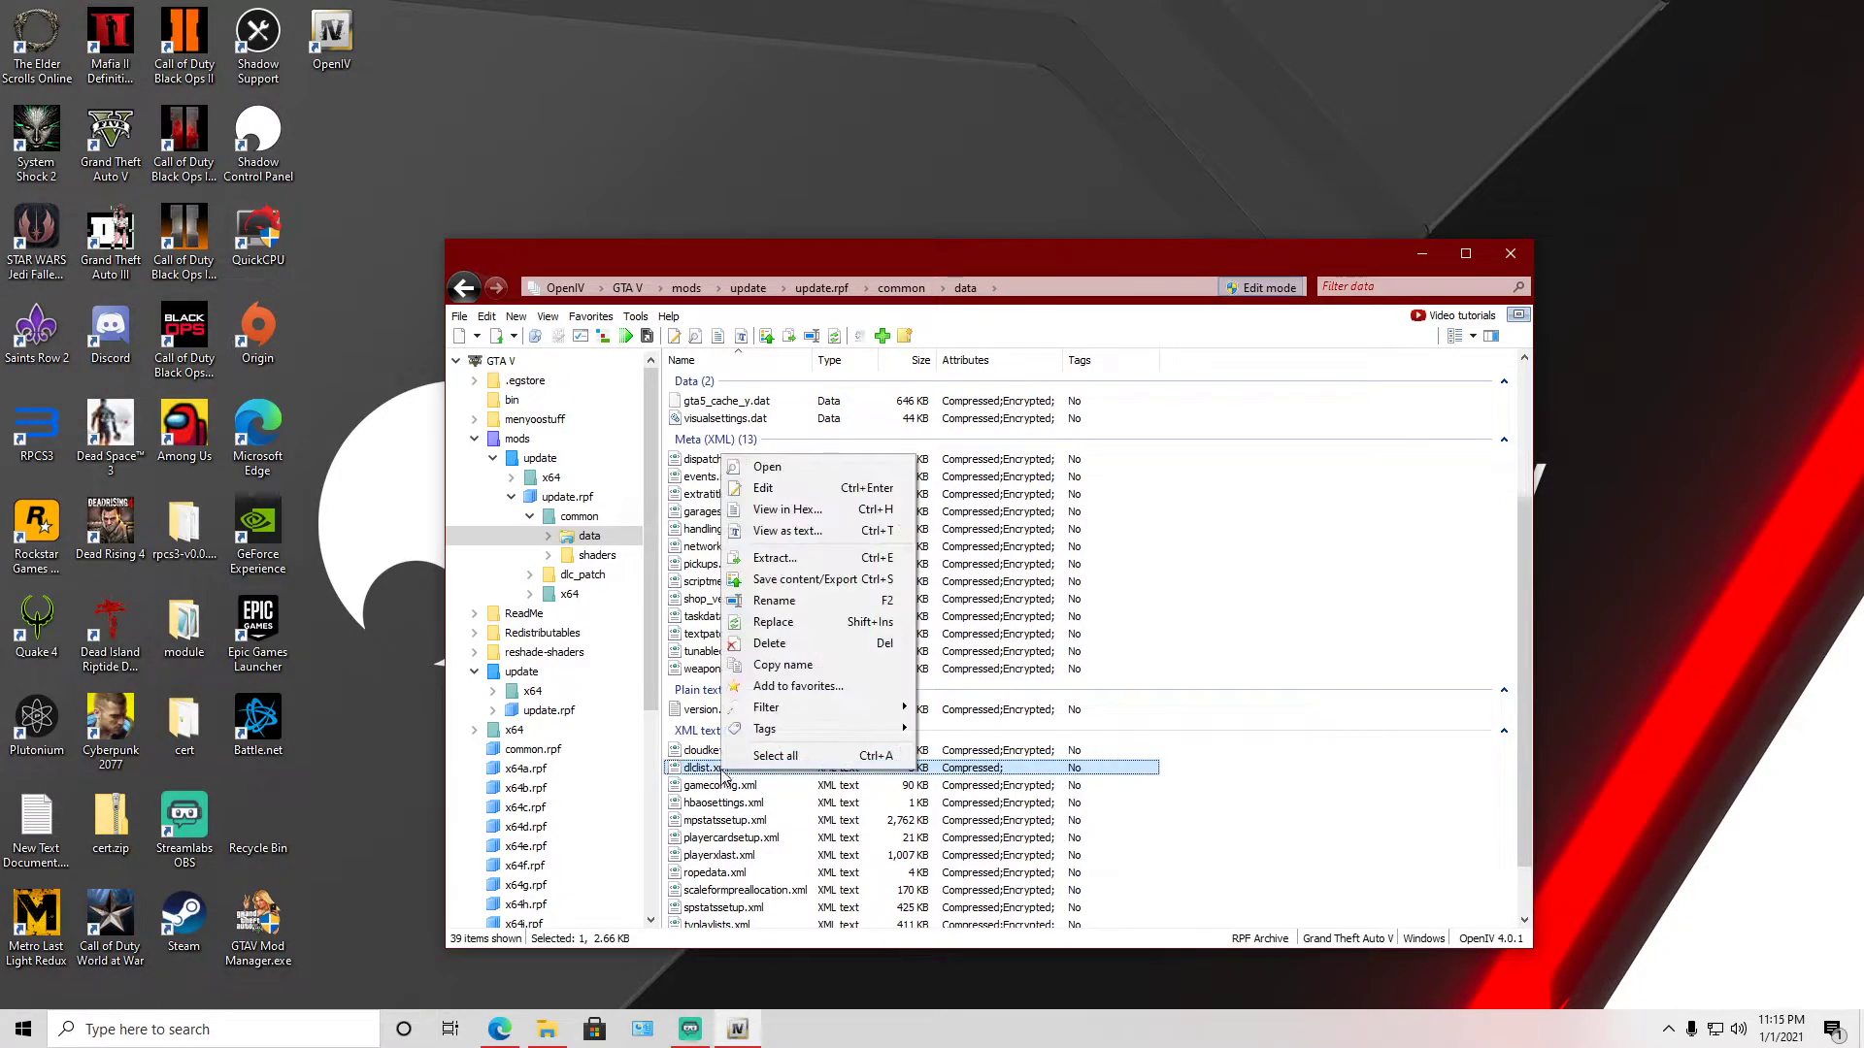
left_click(787, 494)
left_click_drag(995, 365, 910, 305)
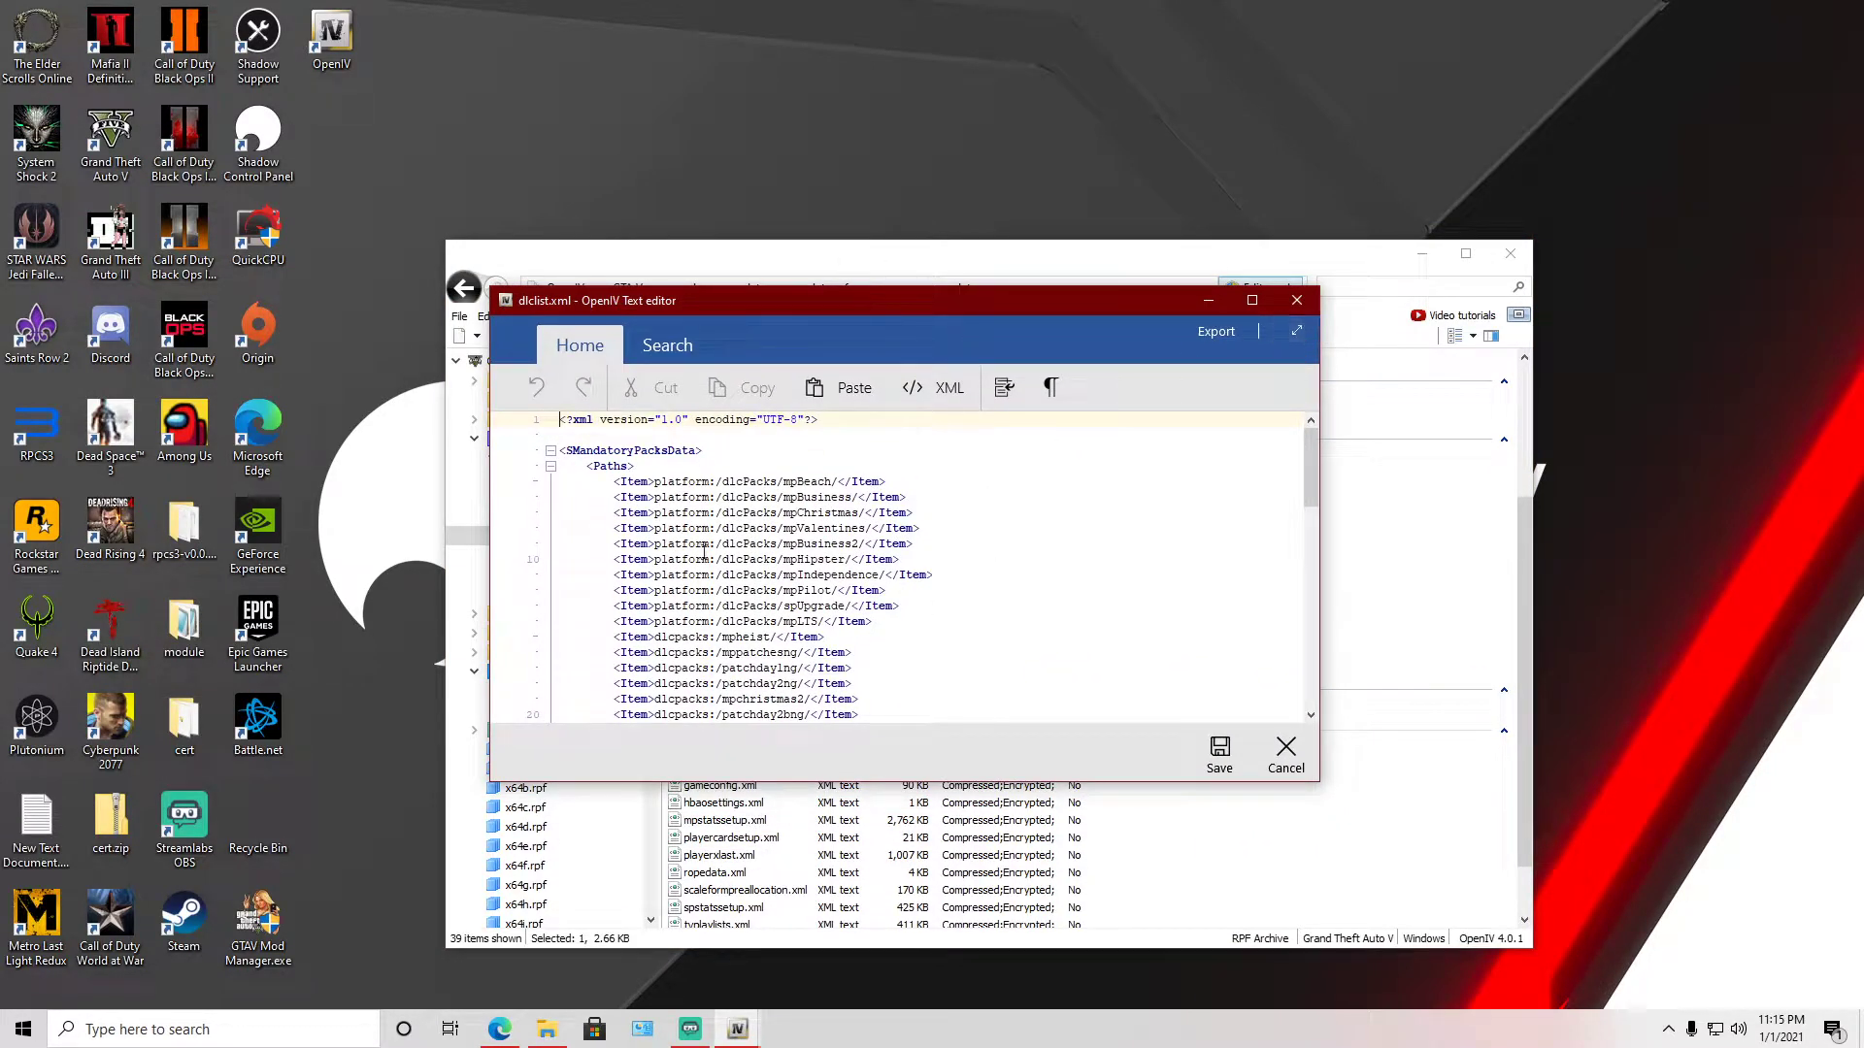
scroll(694, 525, "down", 3)
scroll(694, 524, "down", 14)
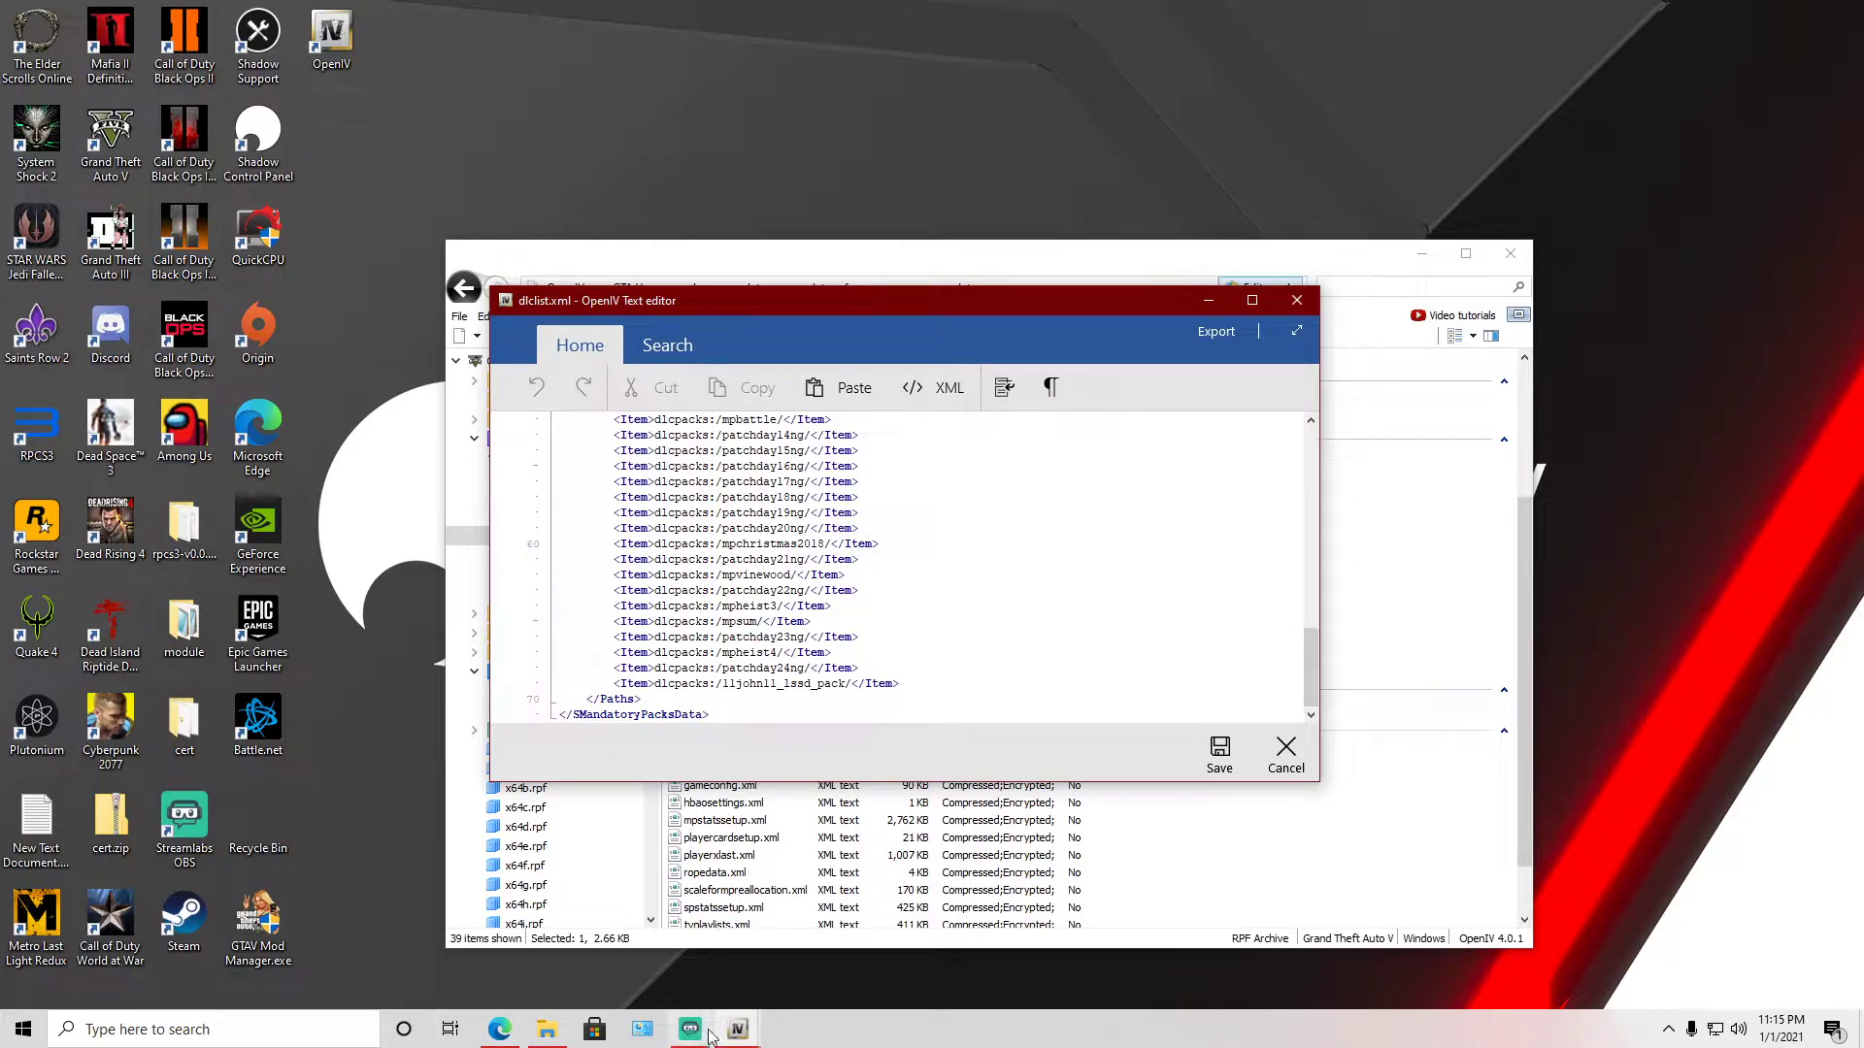
In File Explorer, locate the 11john11_lssd_pack folder inside the downloaded 9bc56f-LSSD Pack 2.0 folder.
left_click(536, 1027)
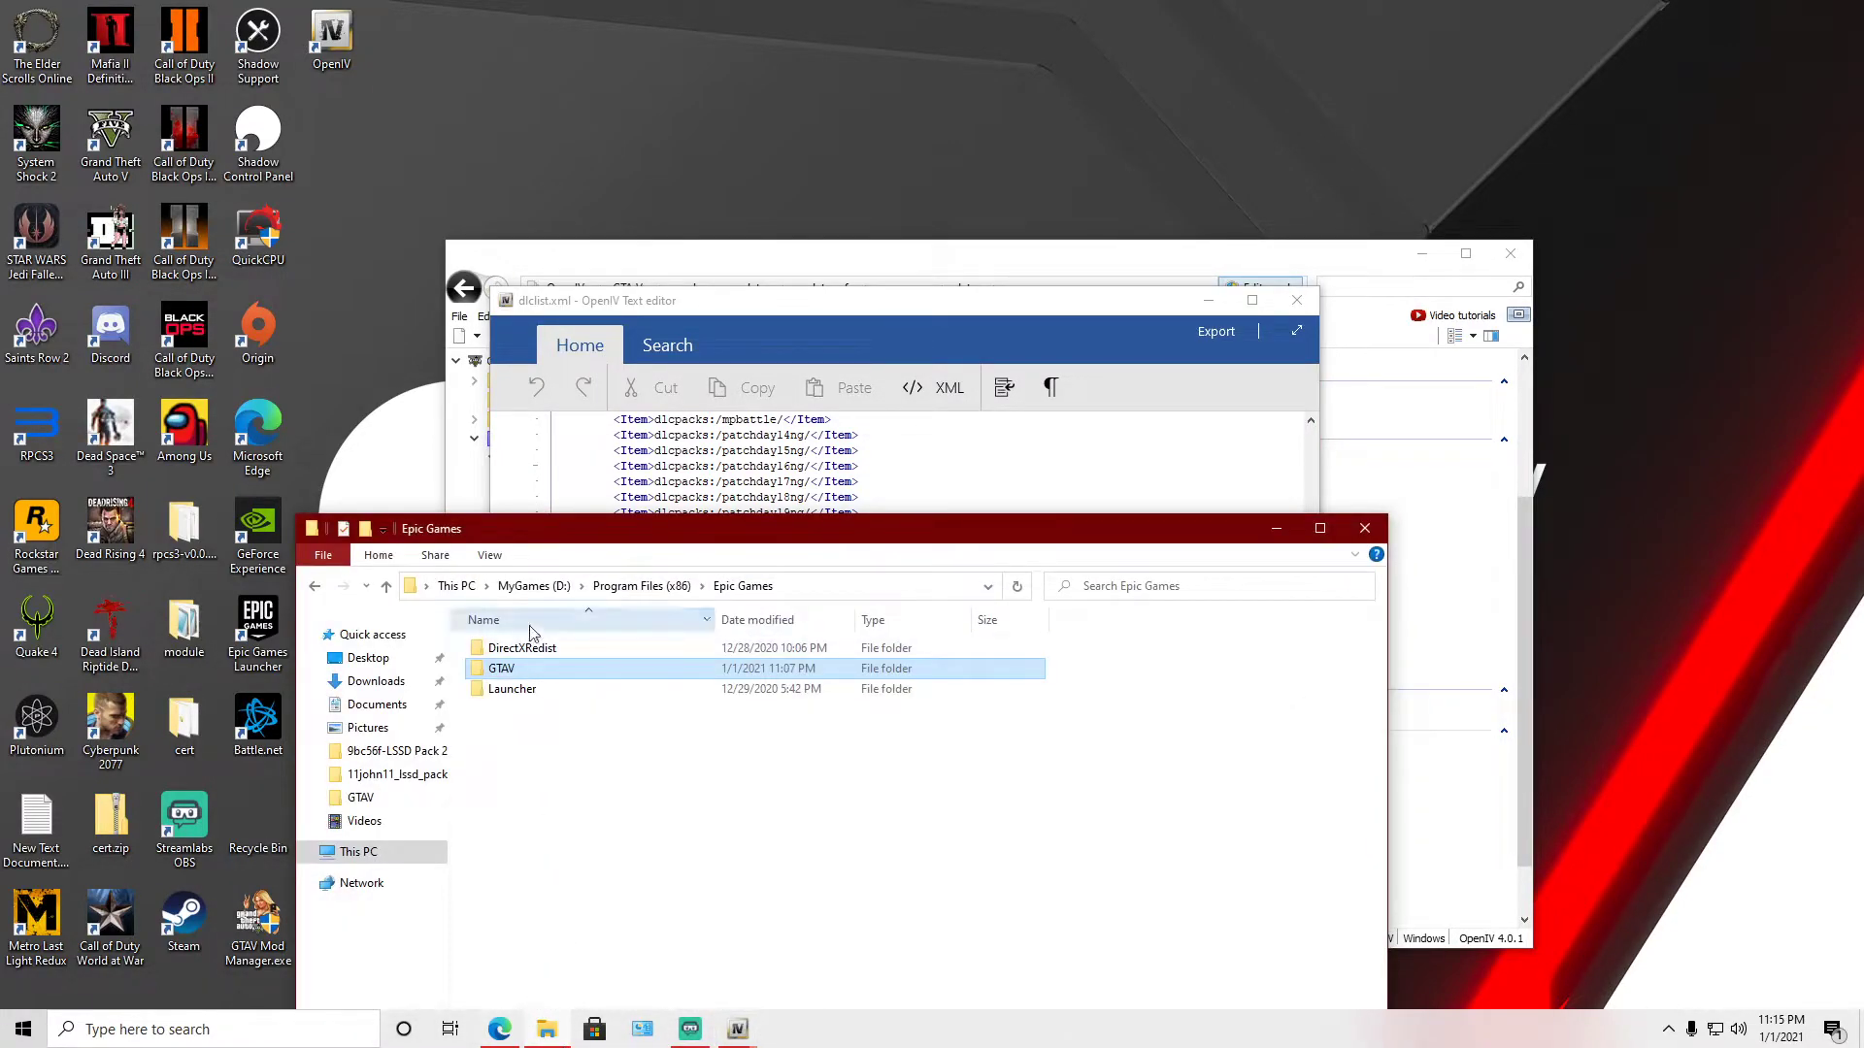
left_click(376, 681)
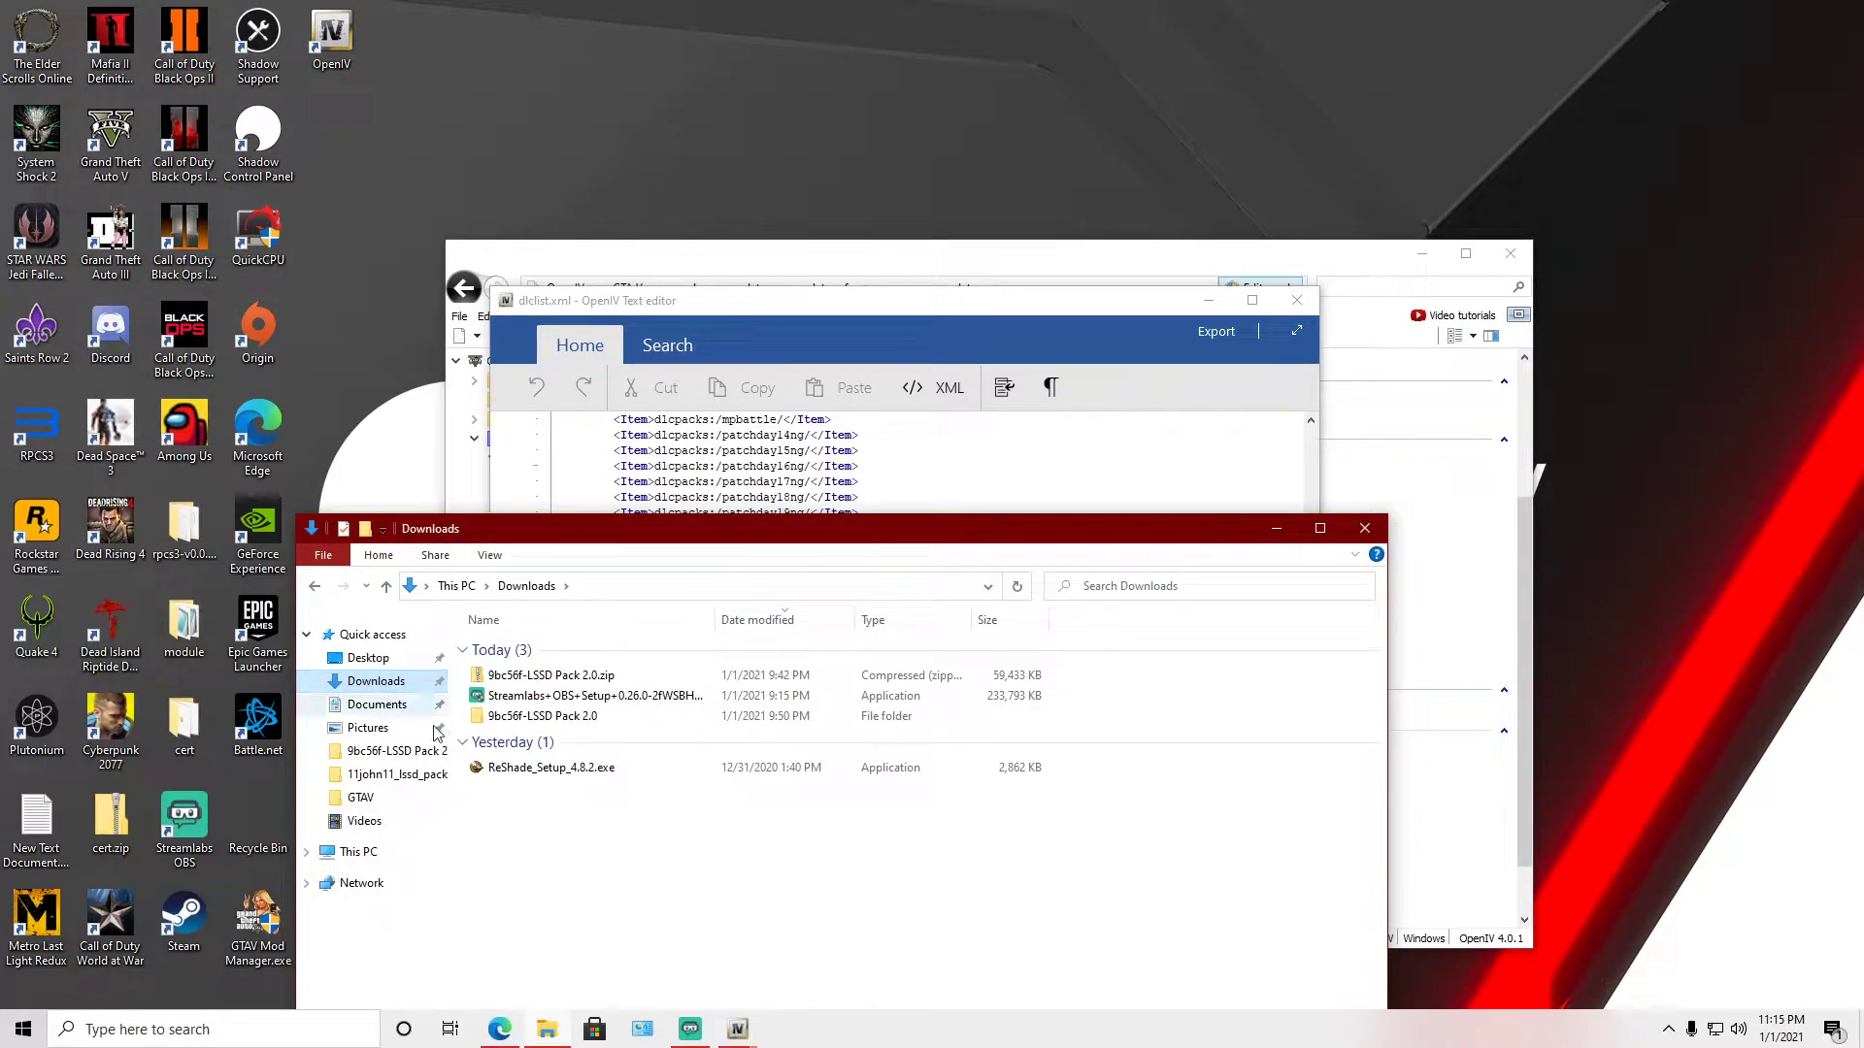
left_click(546, 723)
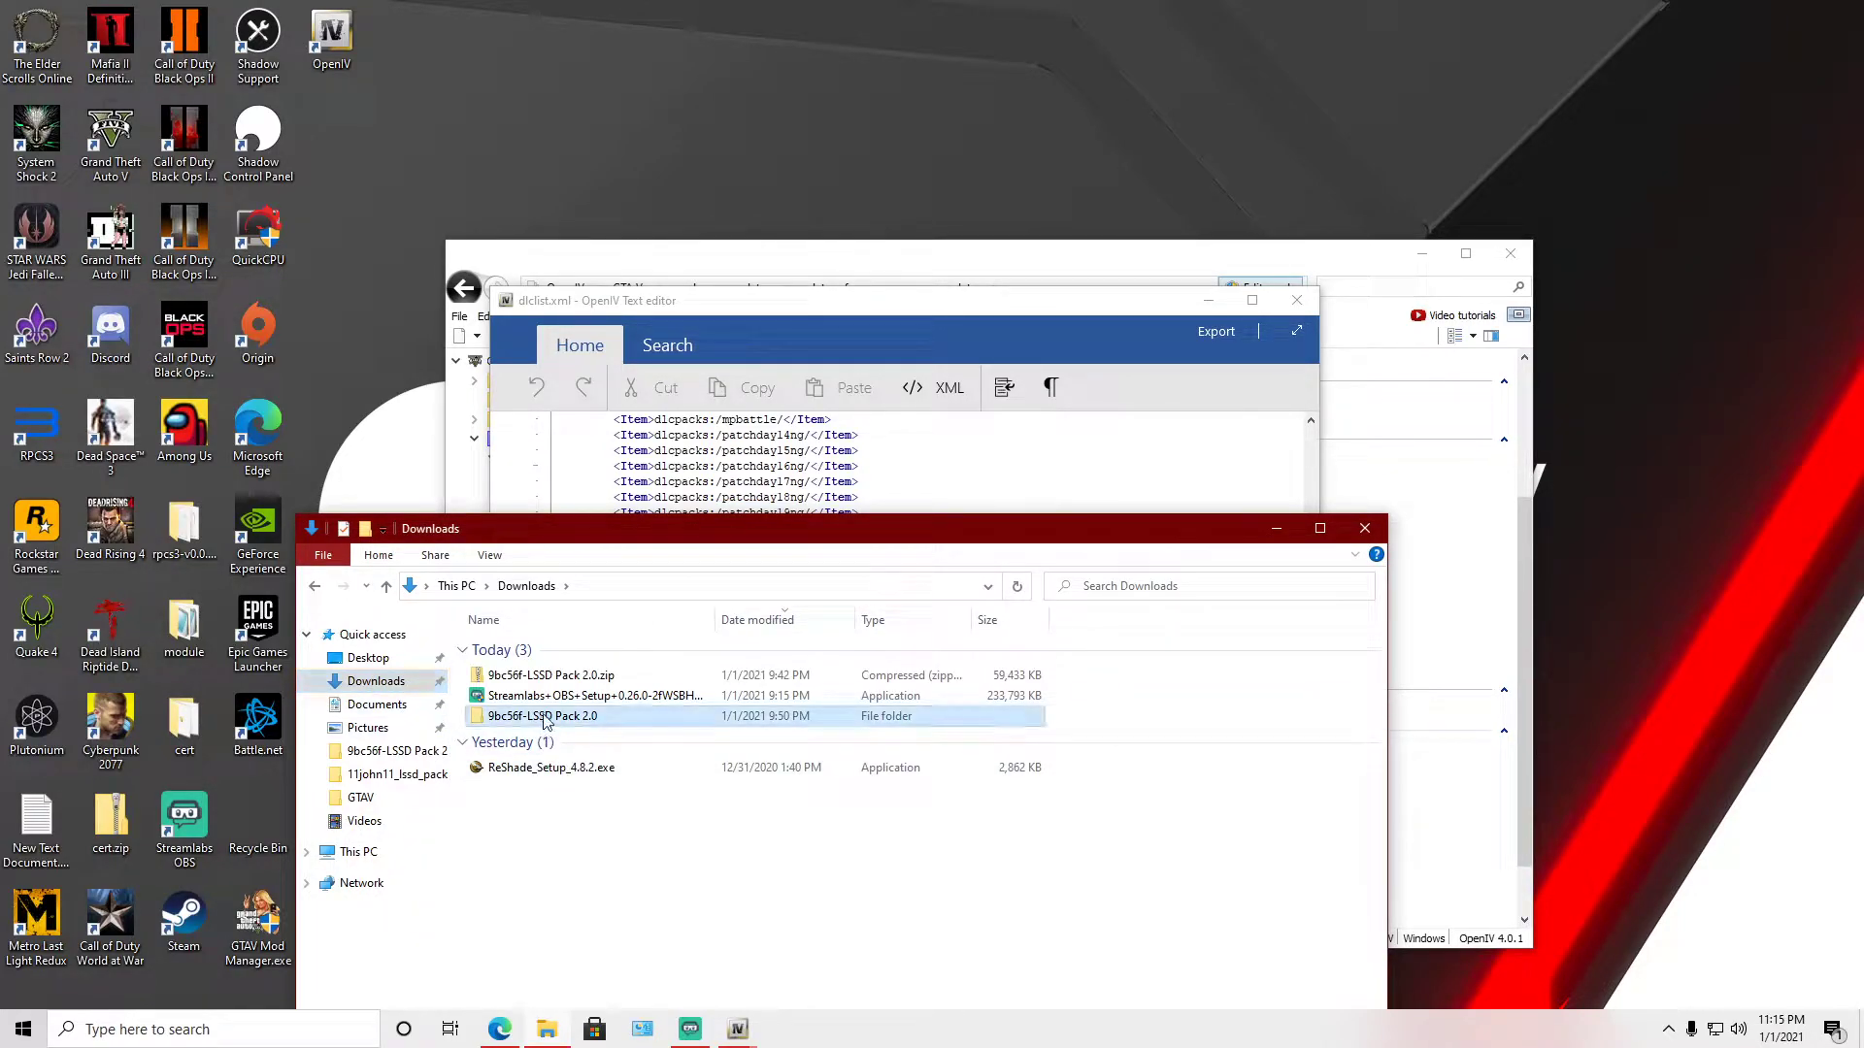
double_click(546, 719)
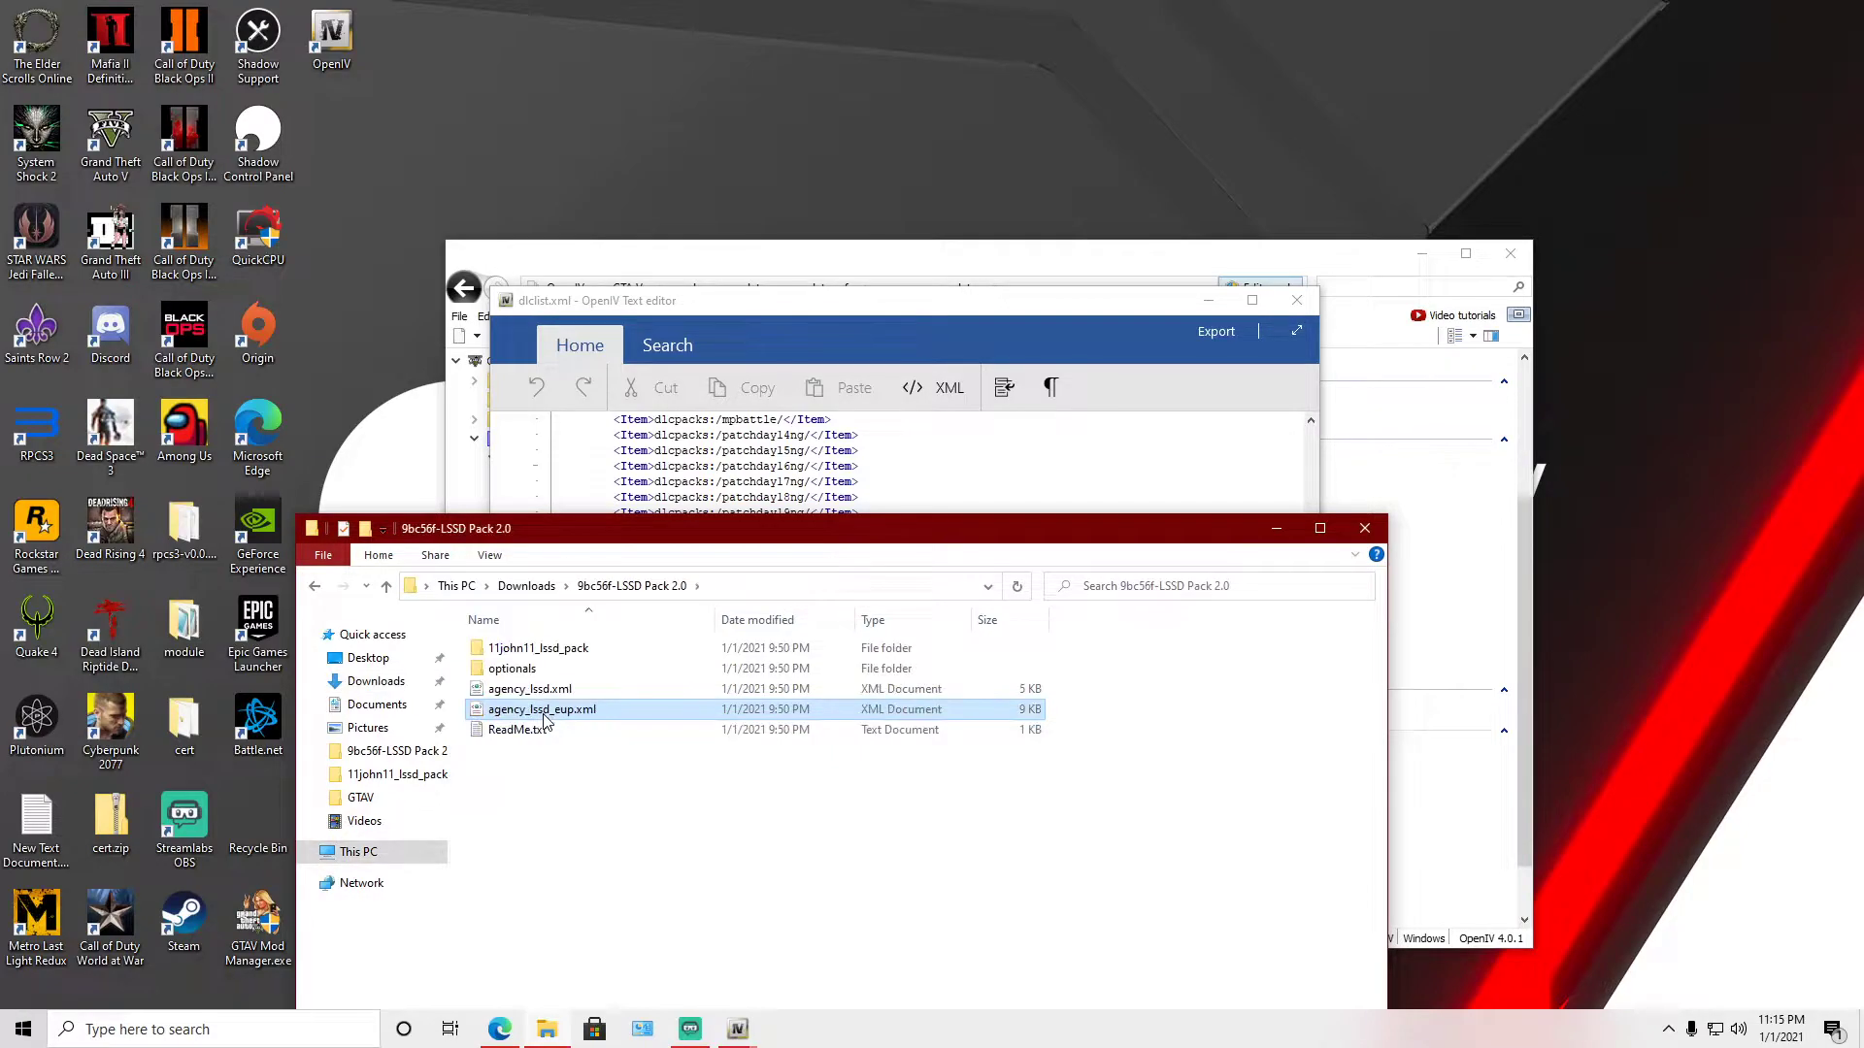
left_click(558, 648)
double_click(558, 647)
left_click(678, 586)
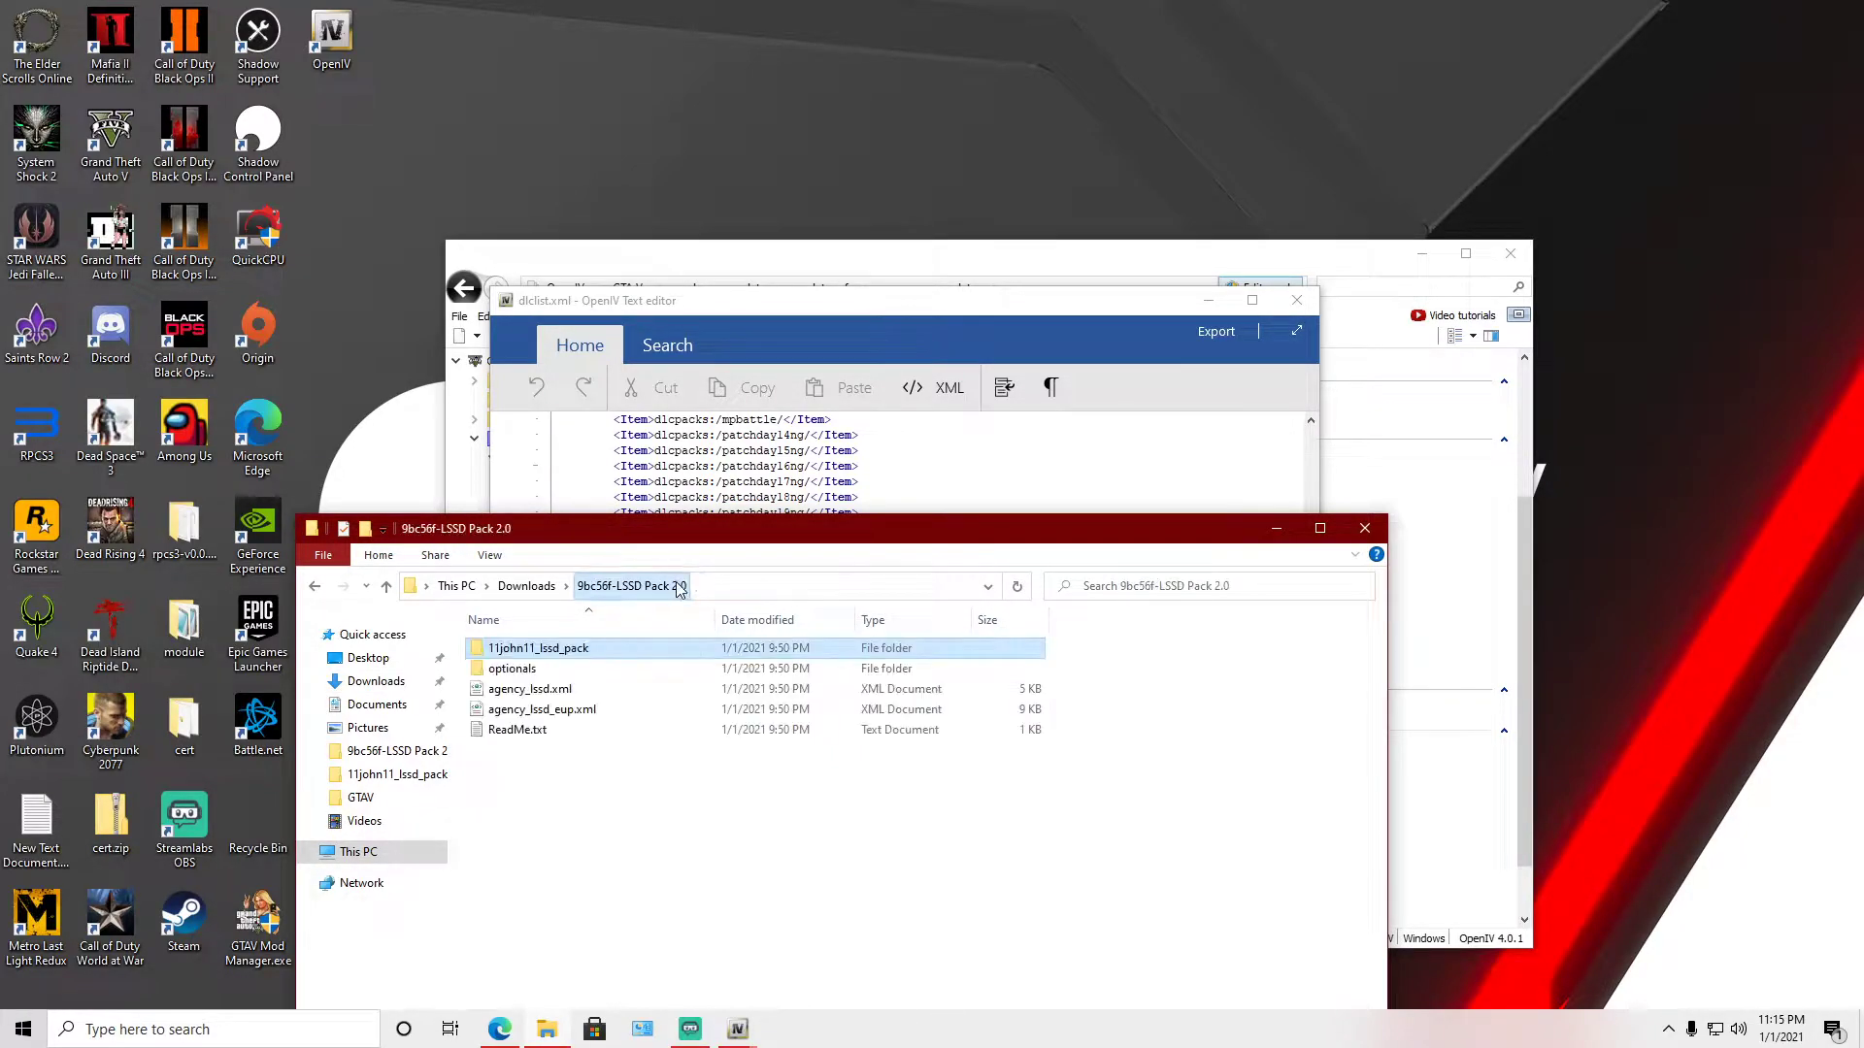
mouse_move(602, 656)
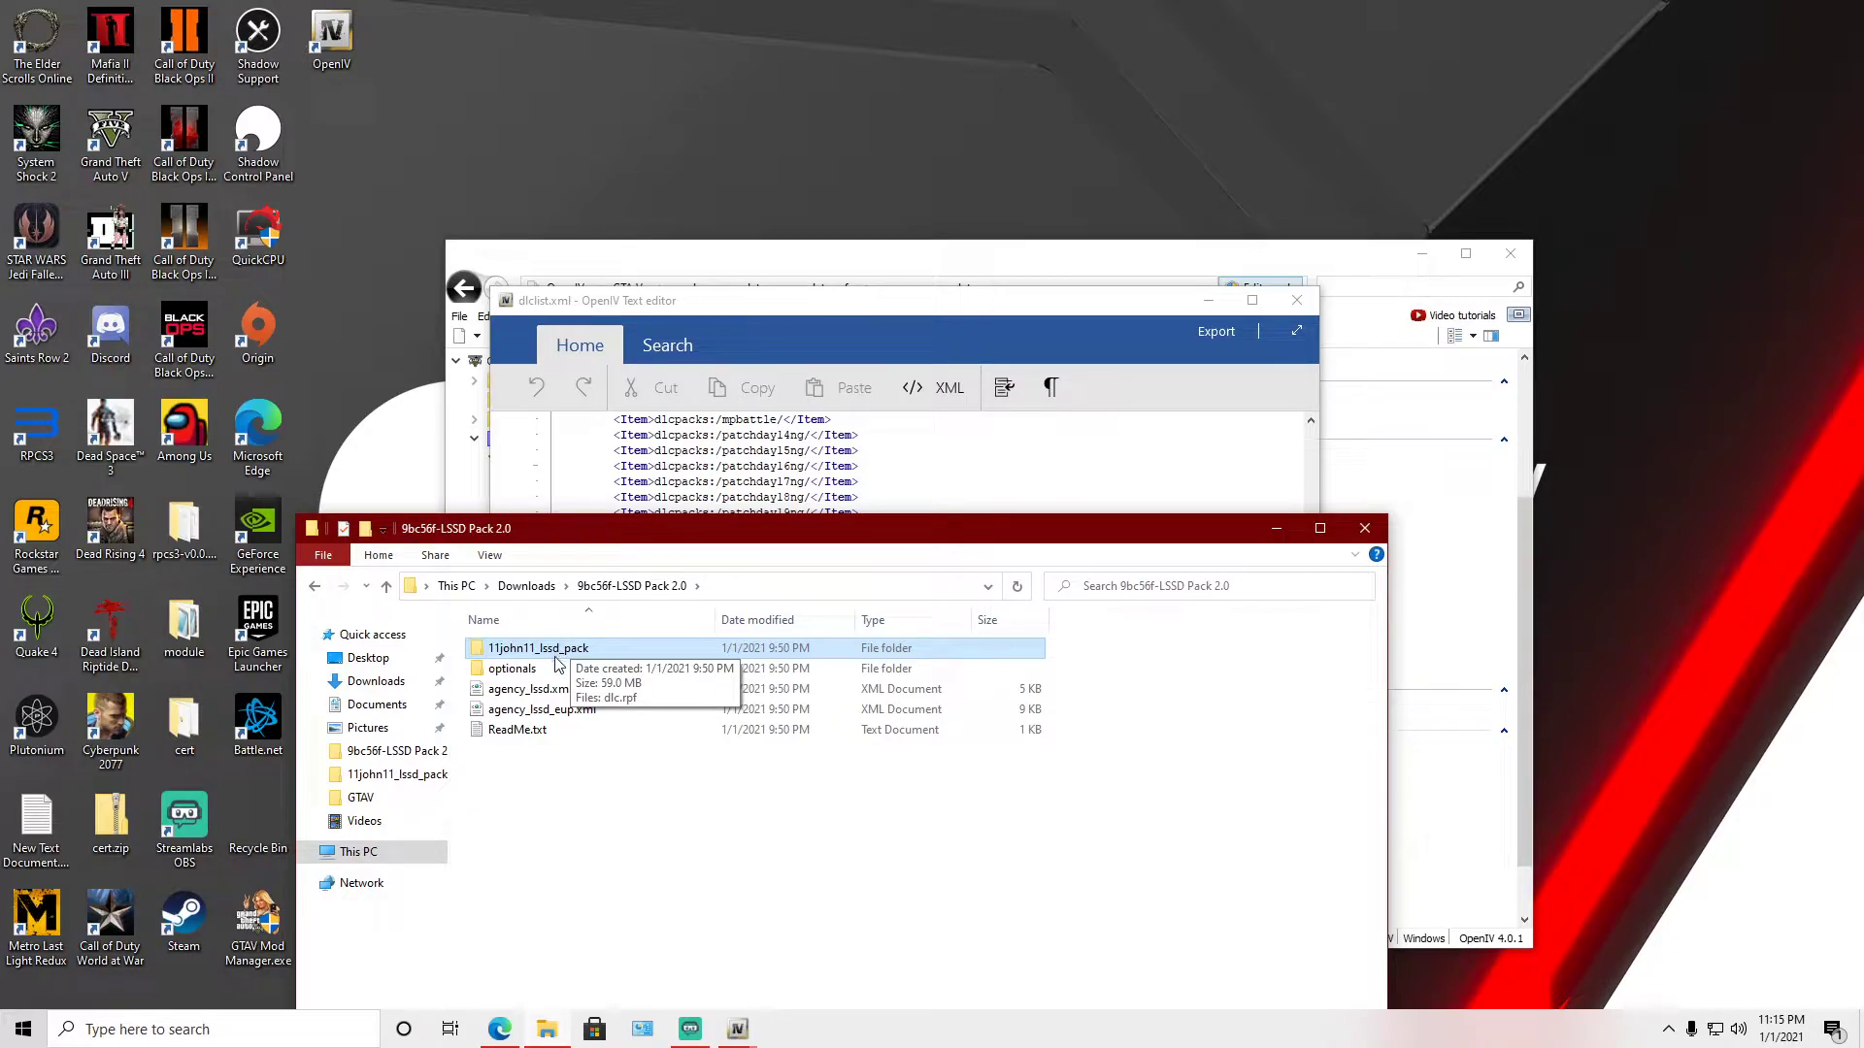
Open a second File Explorer window at the GTAV folder in D:\Program Files (x86)\Epic Games.
right_click(358, 854)
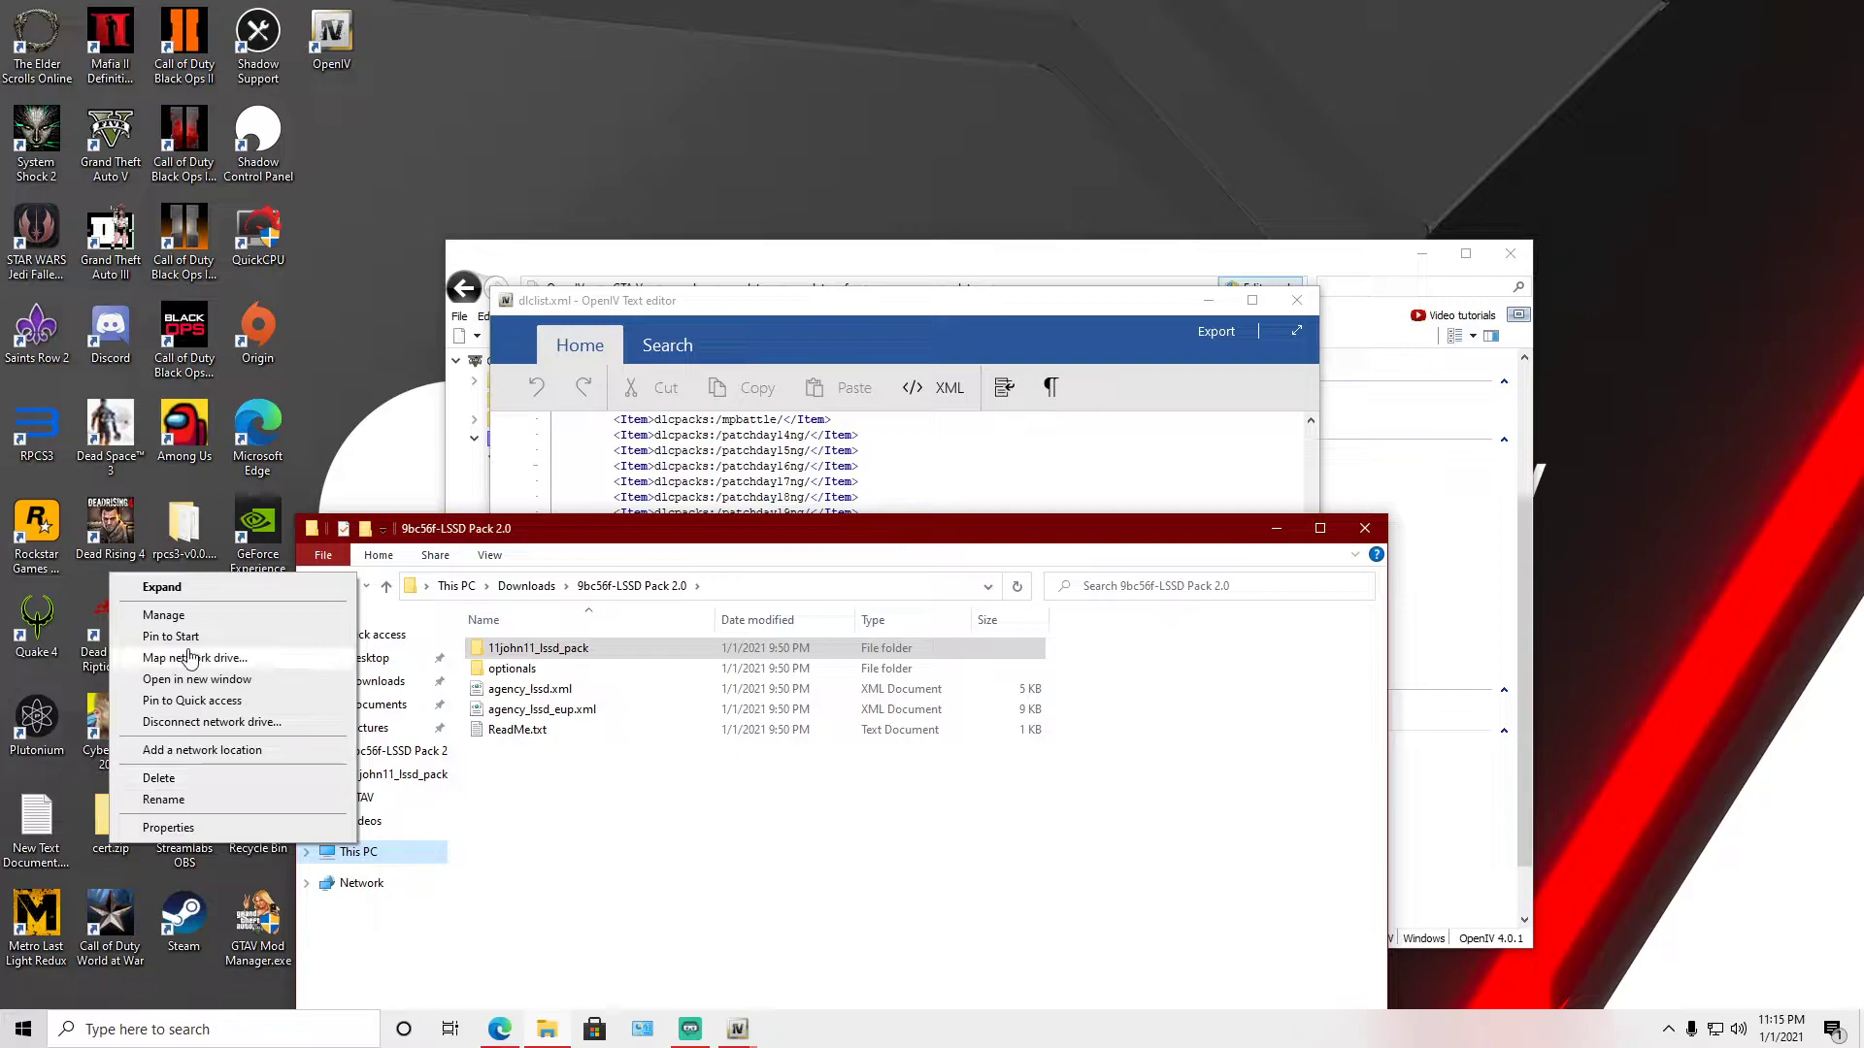
left_click(212, 680)
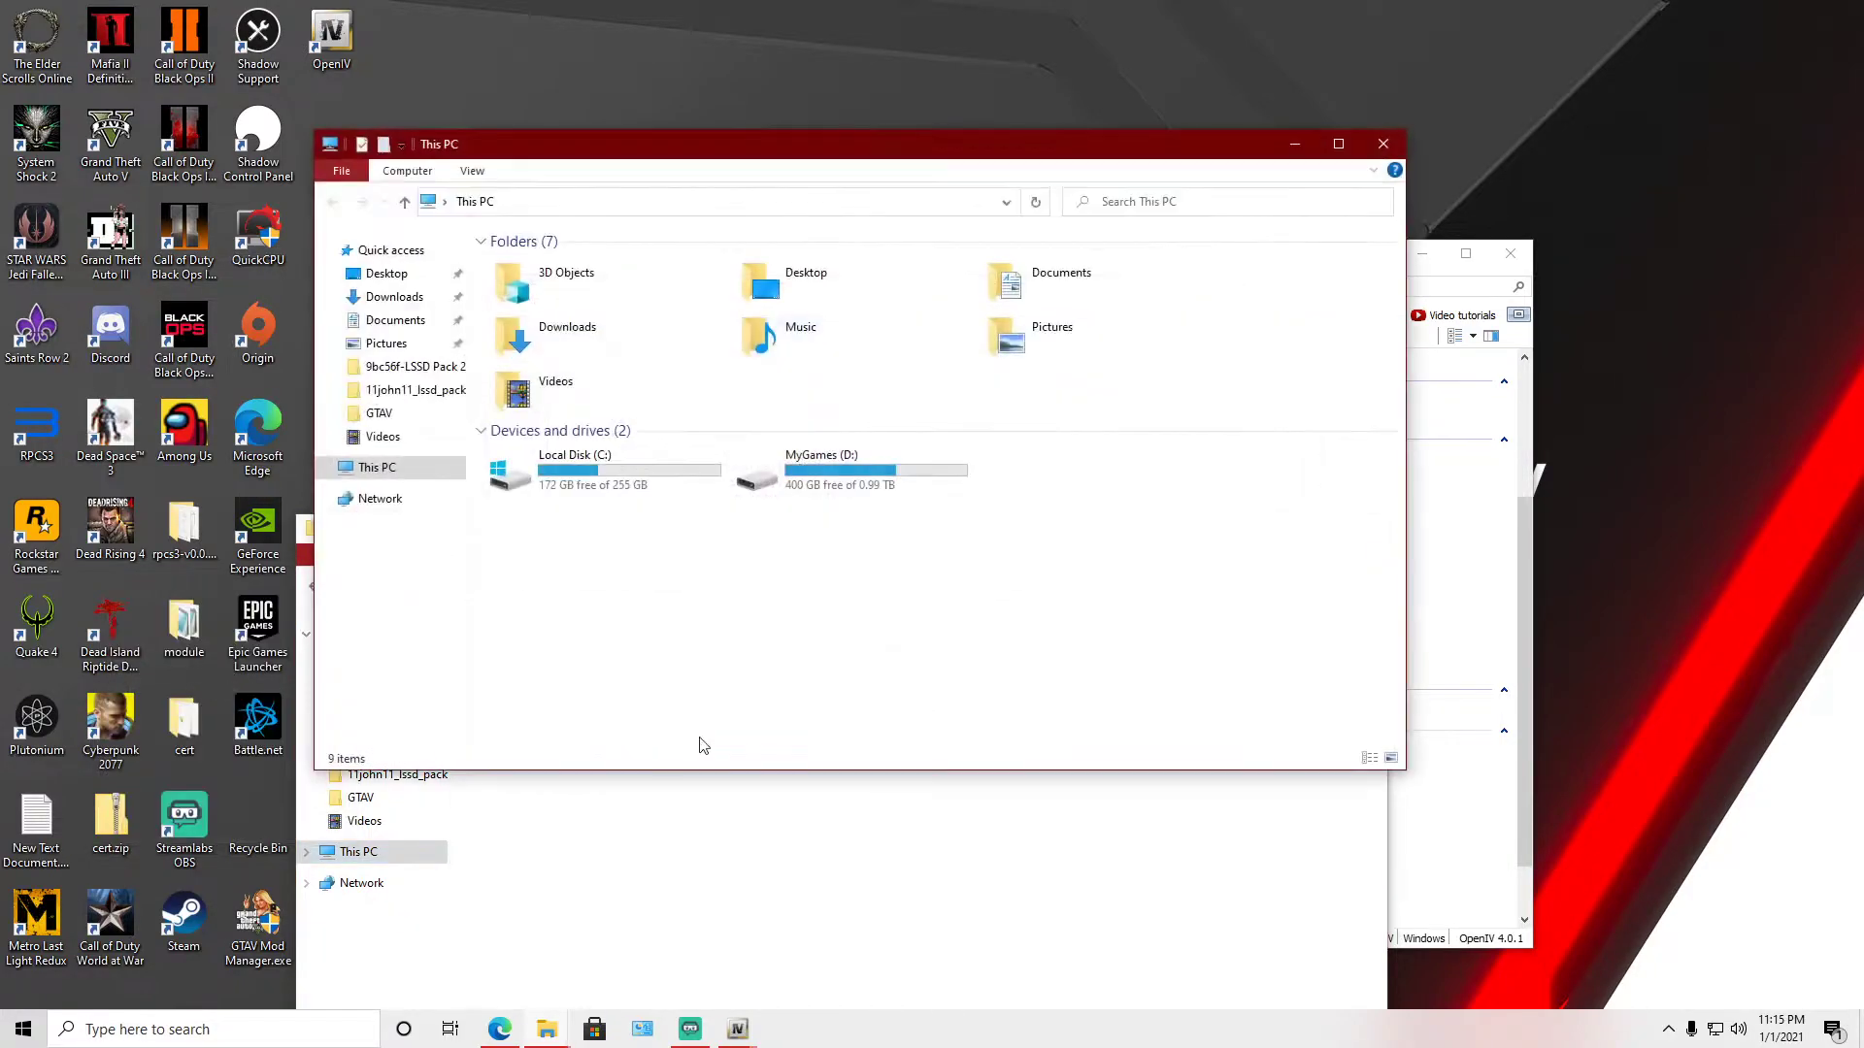
double_click(819, 468)
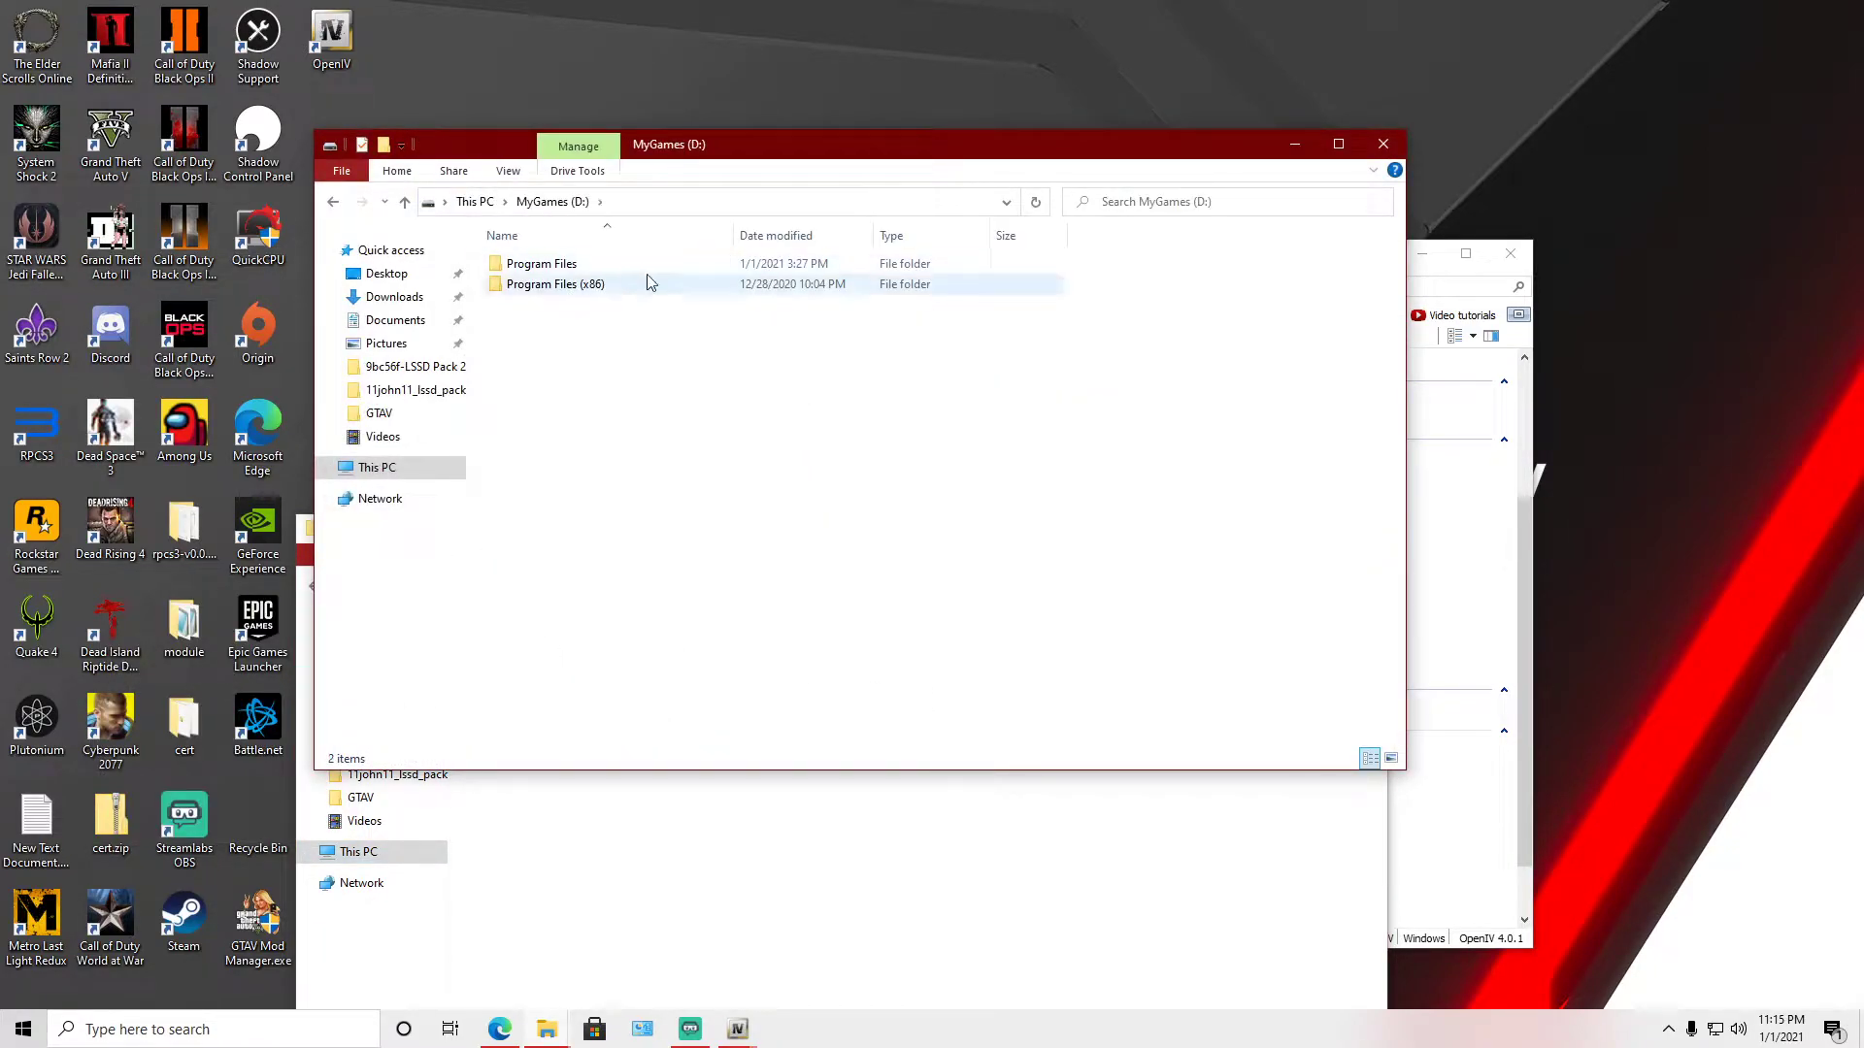
double_click(589, 284)
double_click(583, 307)
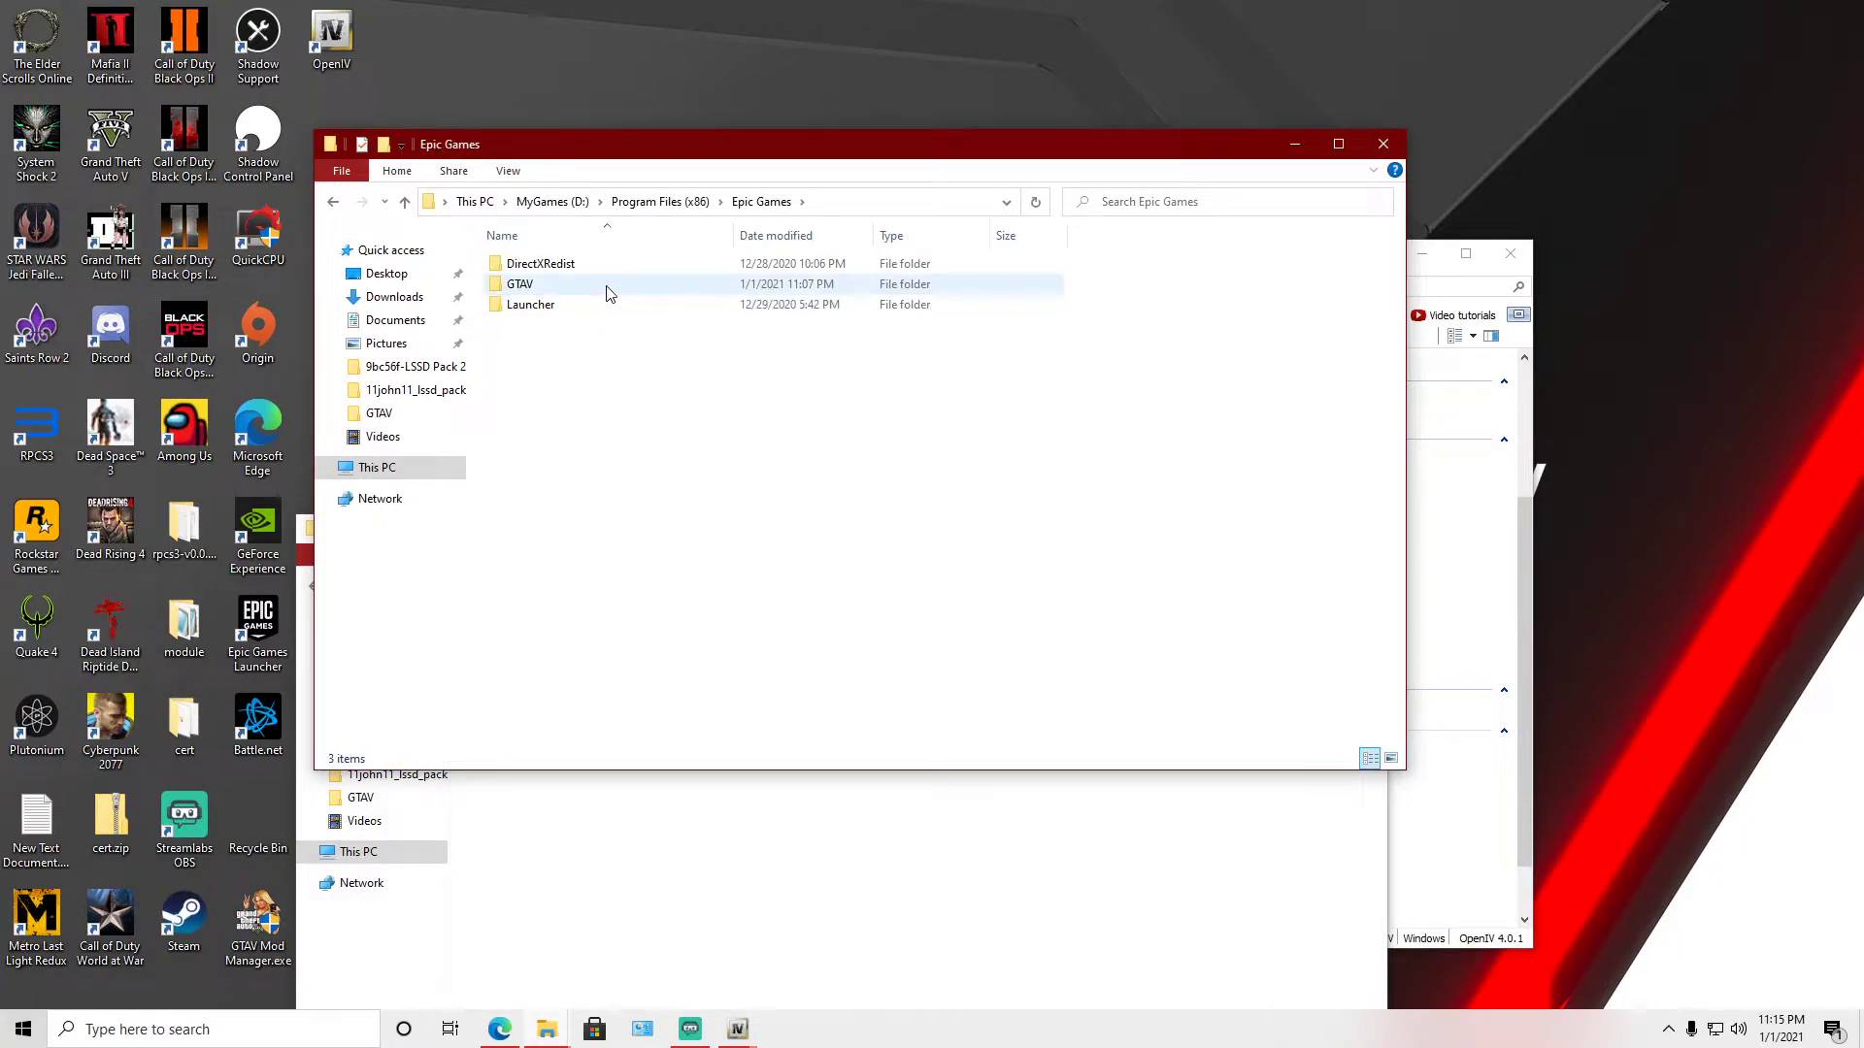
double_click(602, 283)
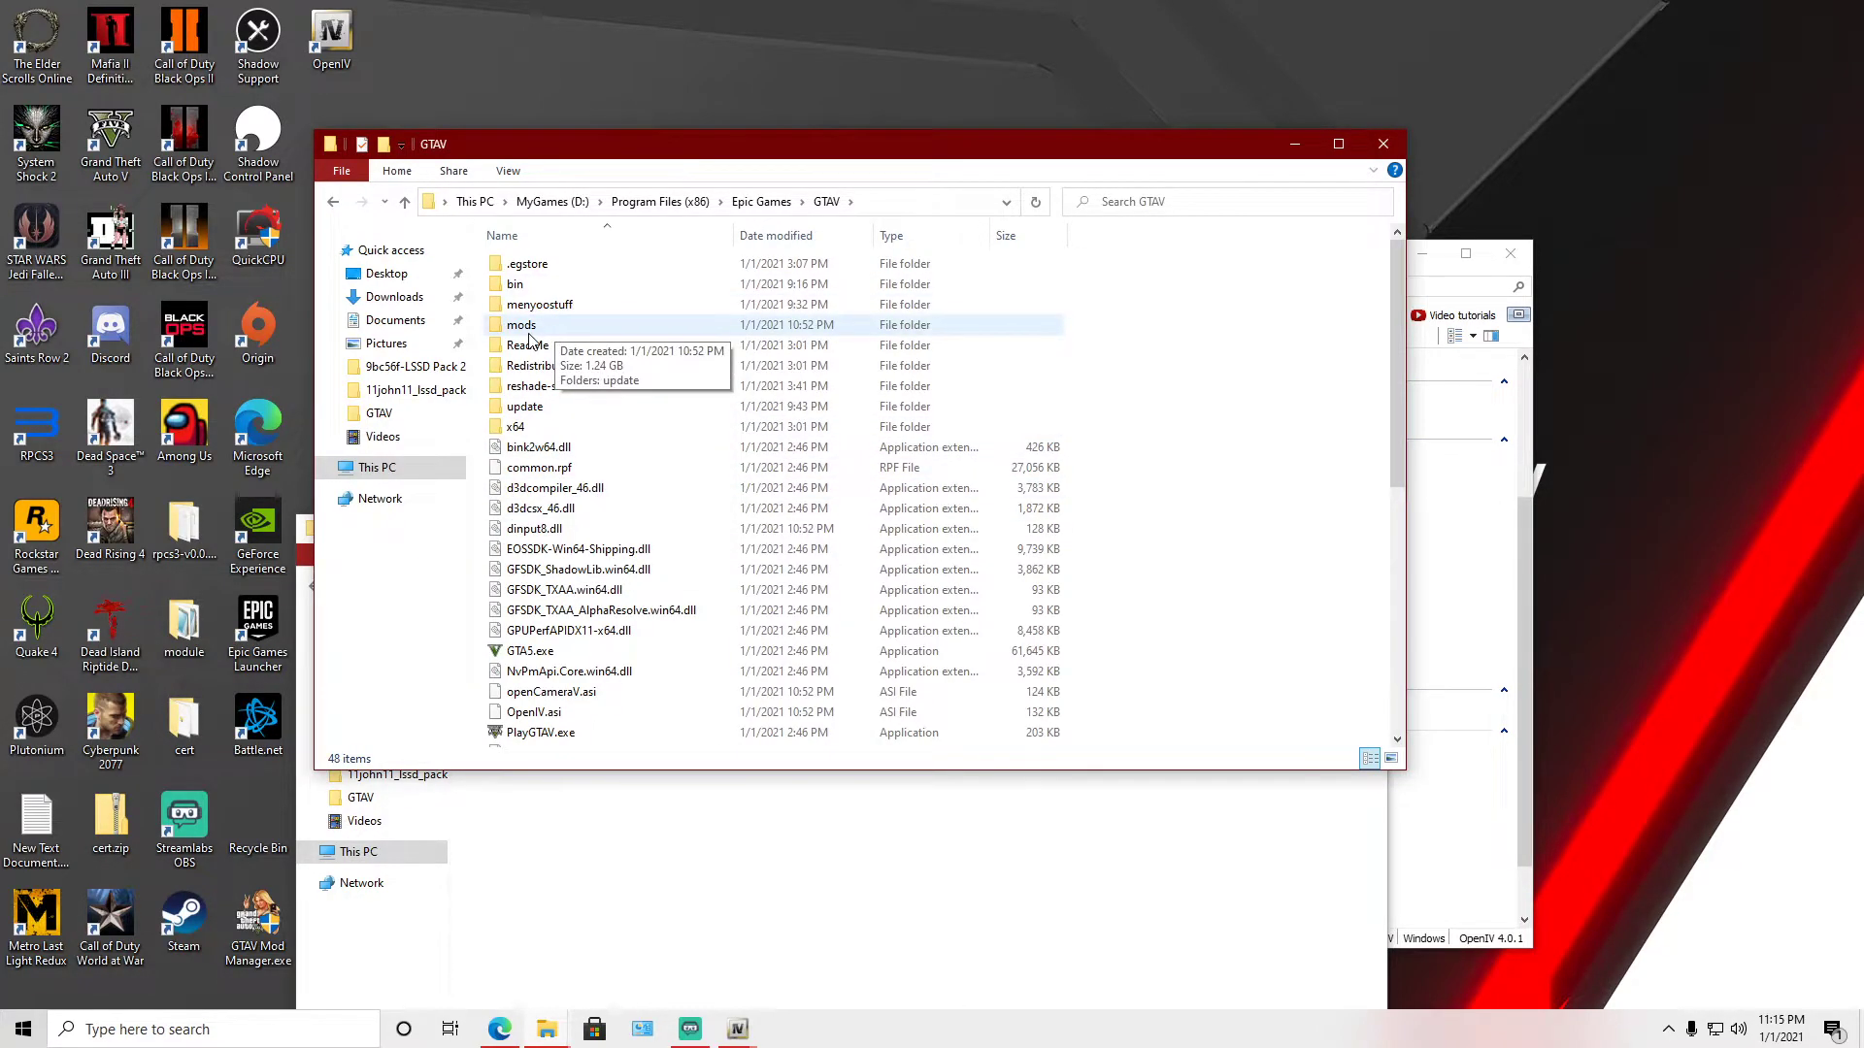
Open the mods\update\x64\dlcpacks folder within the GTAV installation.
double_click(524, 326)
double_click(560, 268)
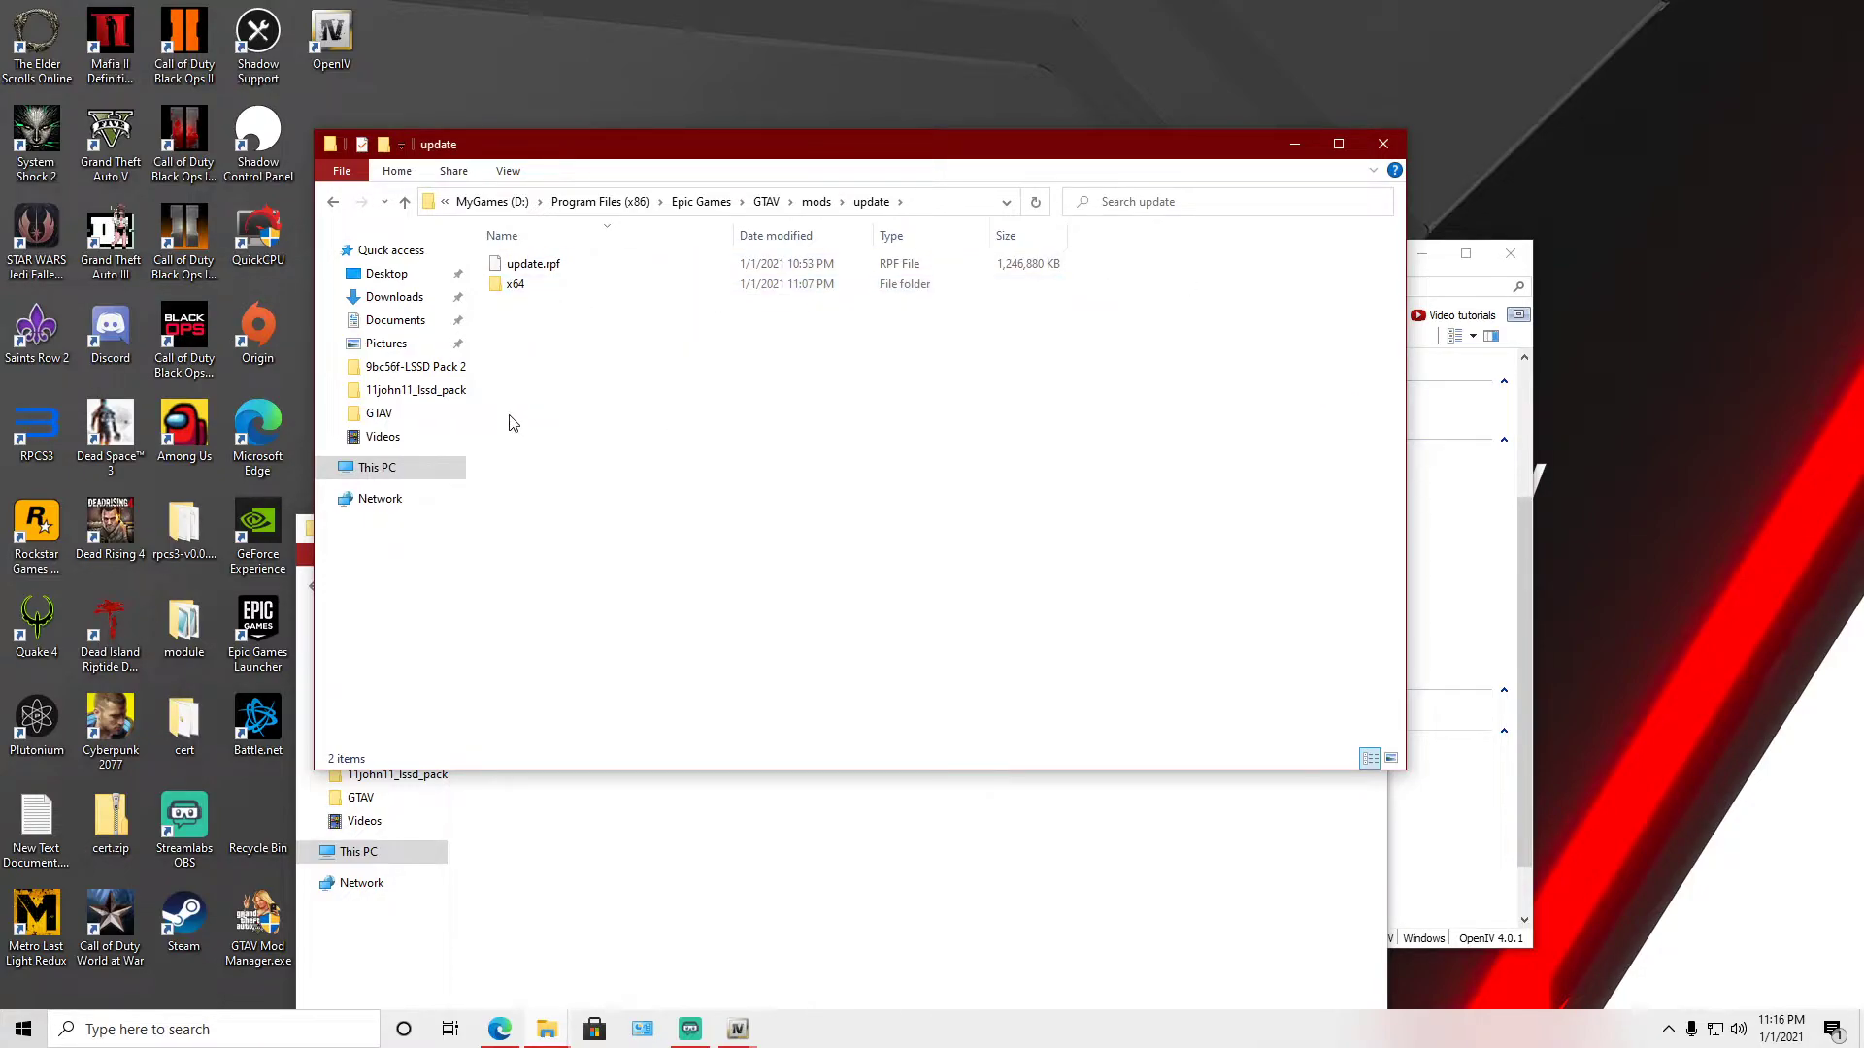
double_click(532, 287)
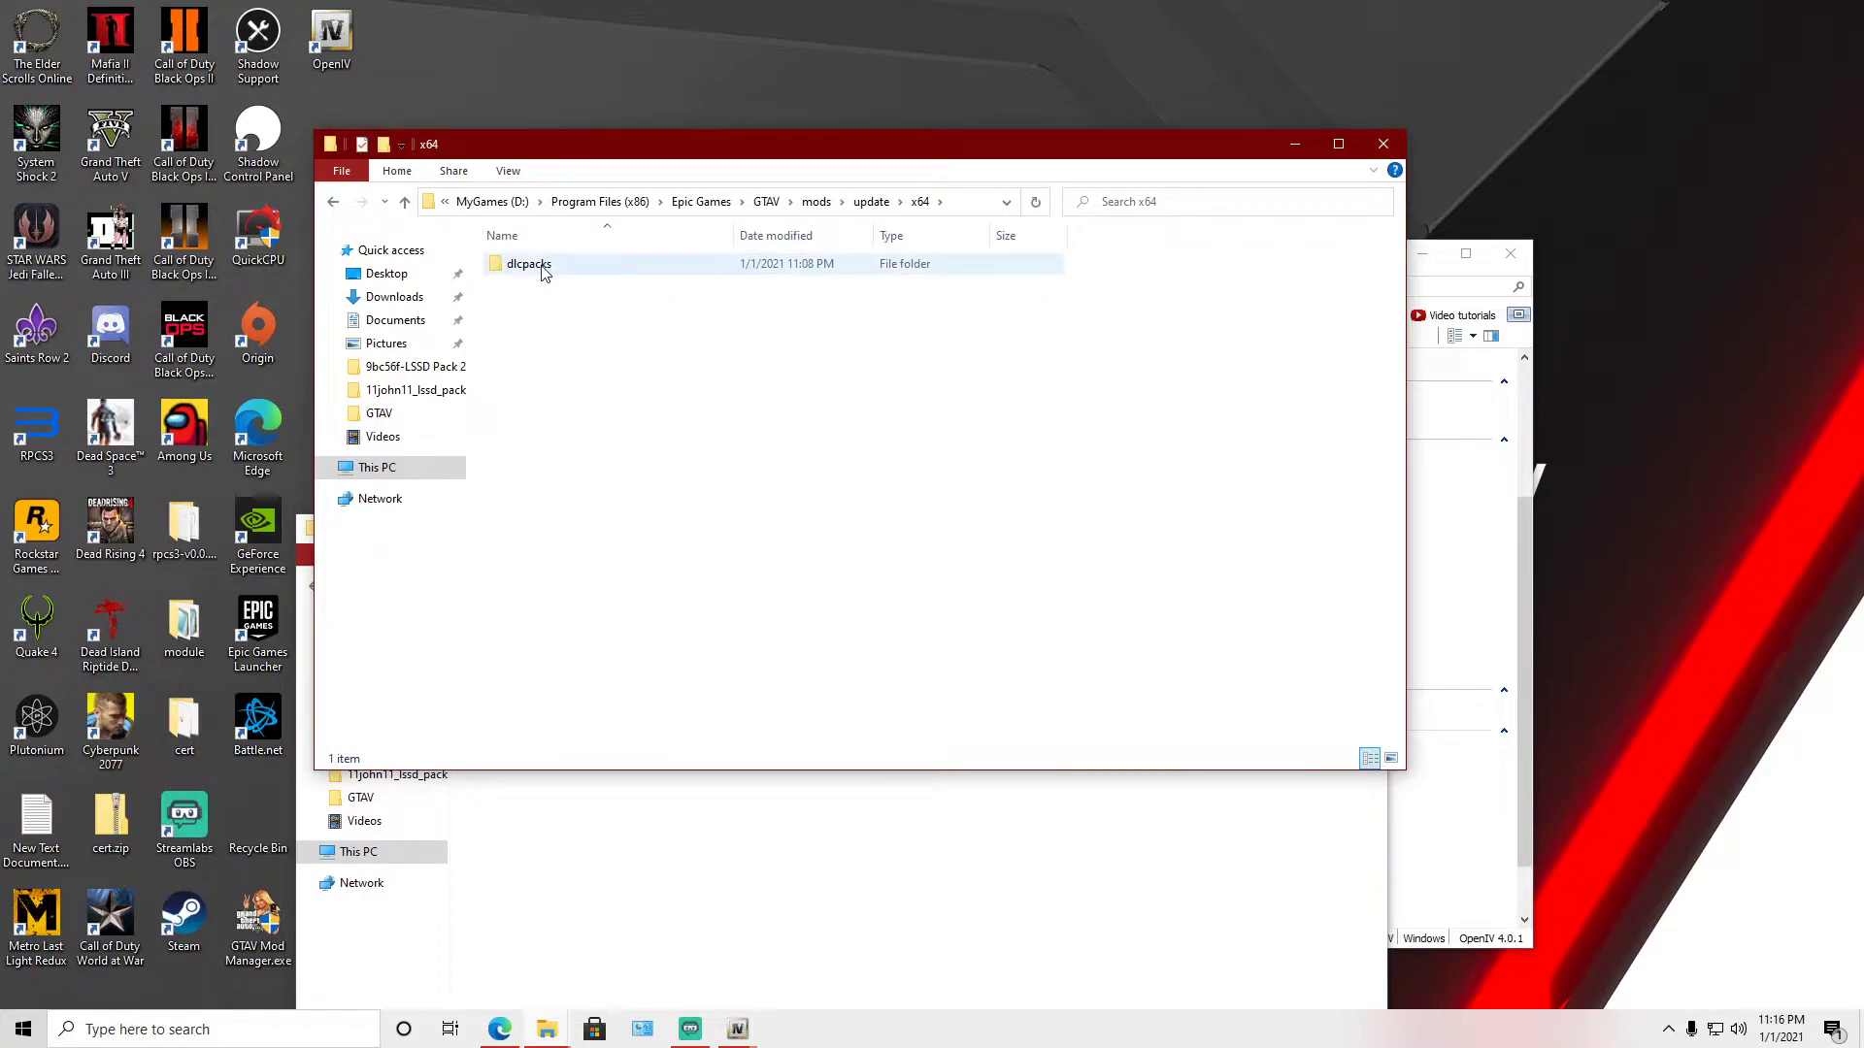
double_click(544, 273)
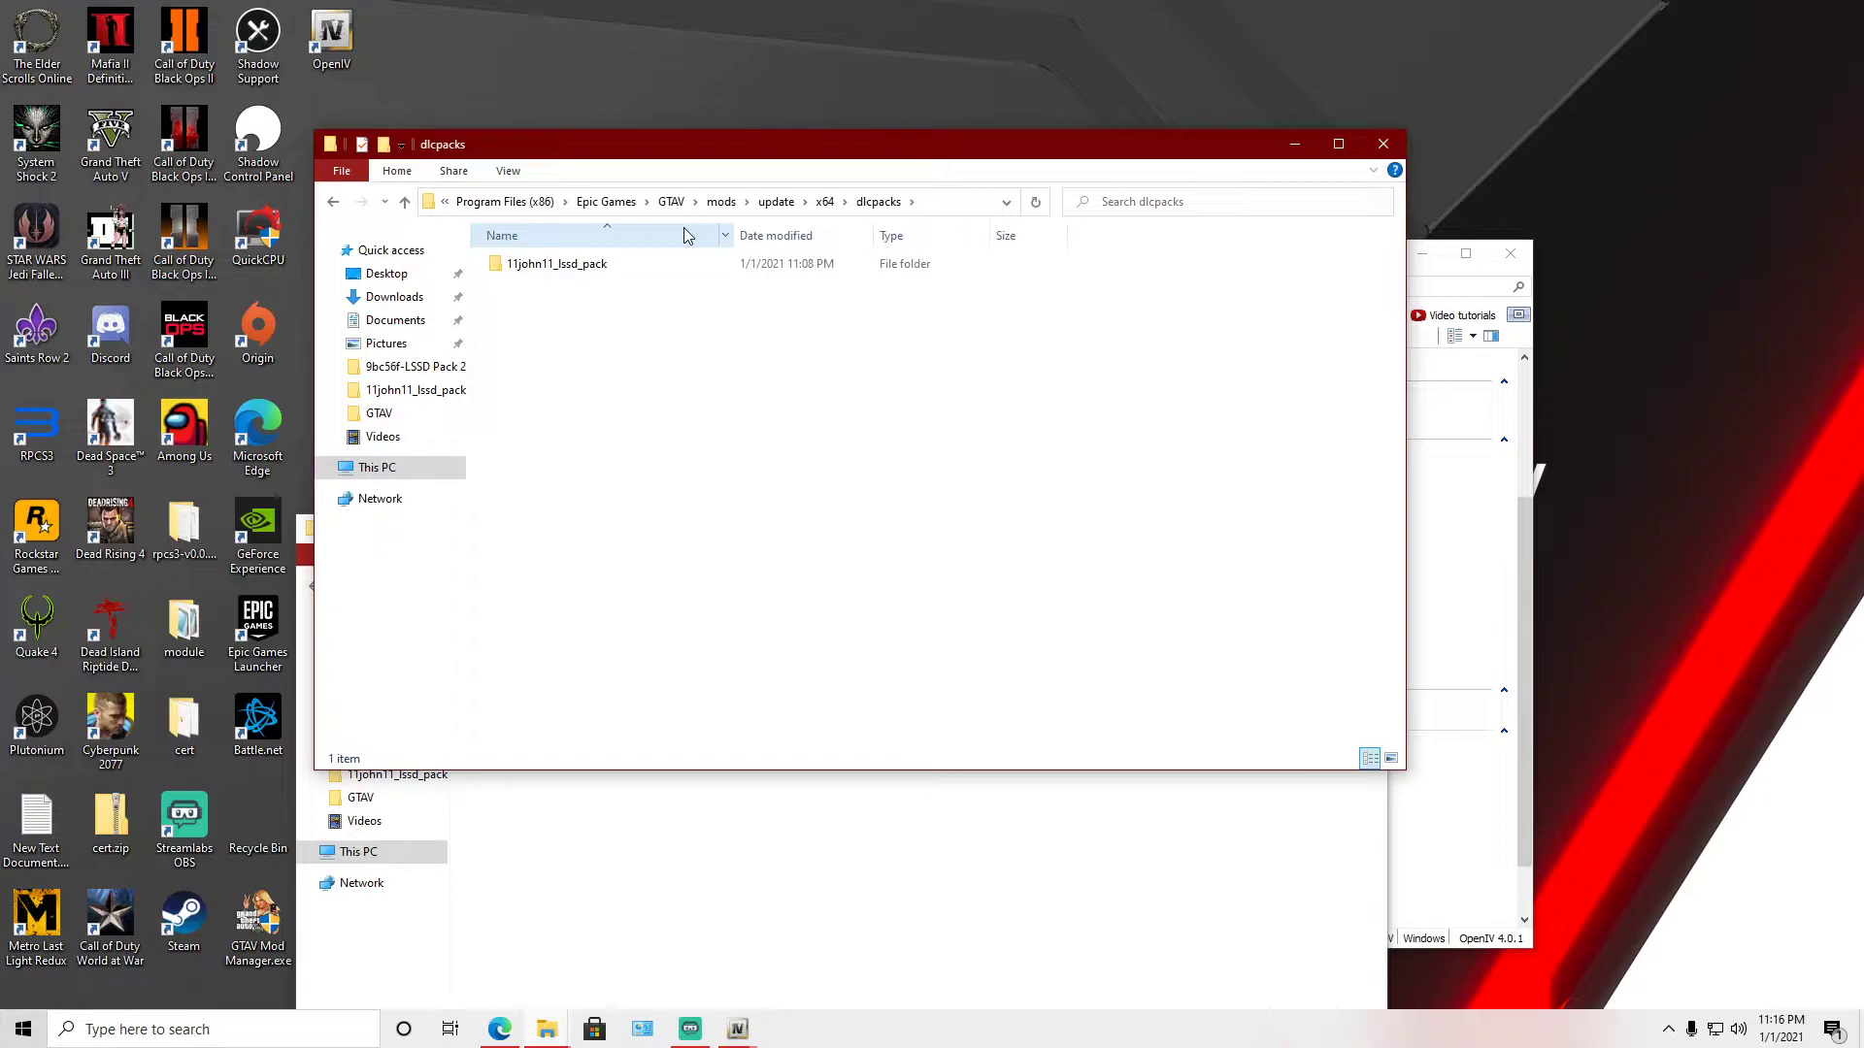
Copy the line <Item>dlcpacks:/11john11_lssd_pack/</Item> from the mod's ReadMe.txt and close the file.
left_click(1293, 146)
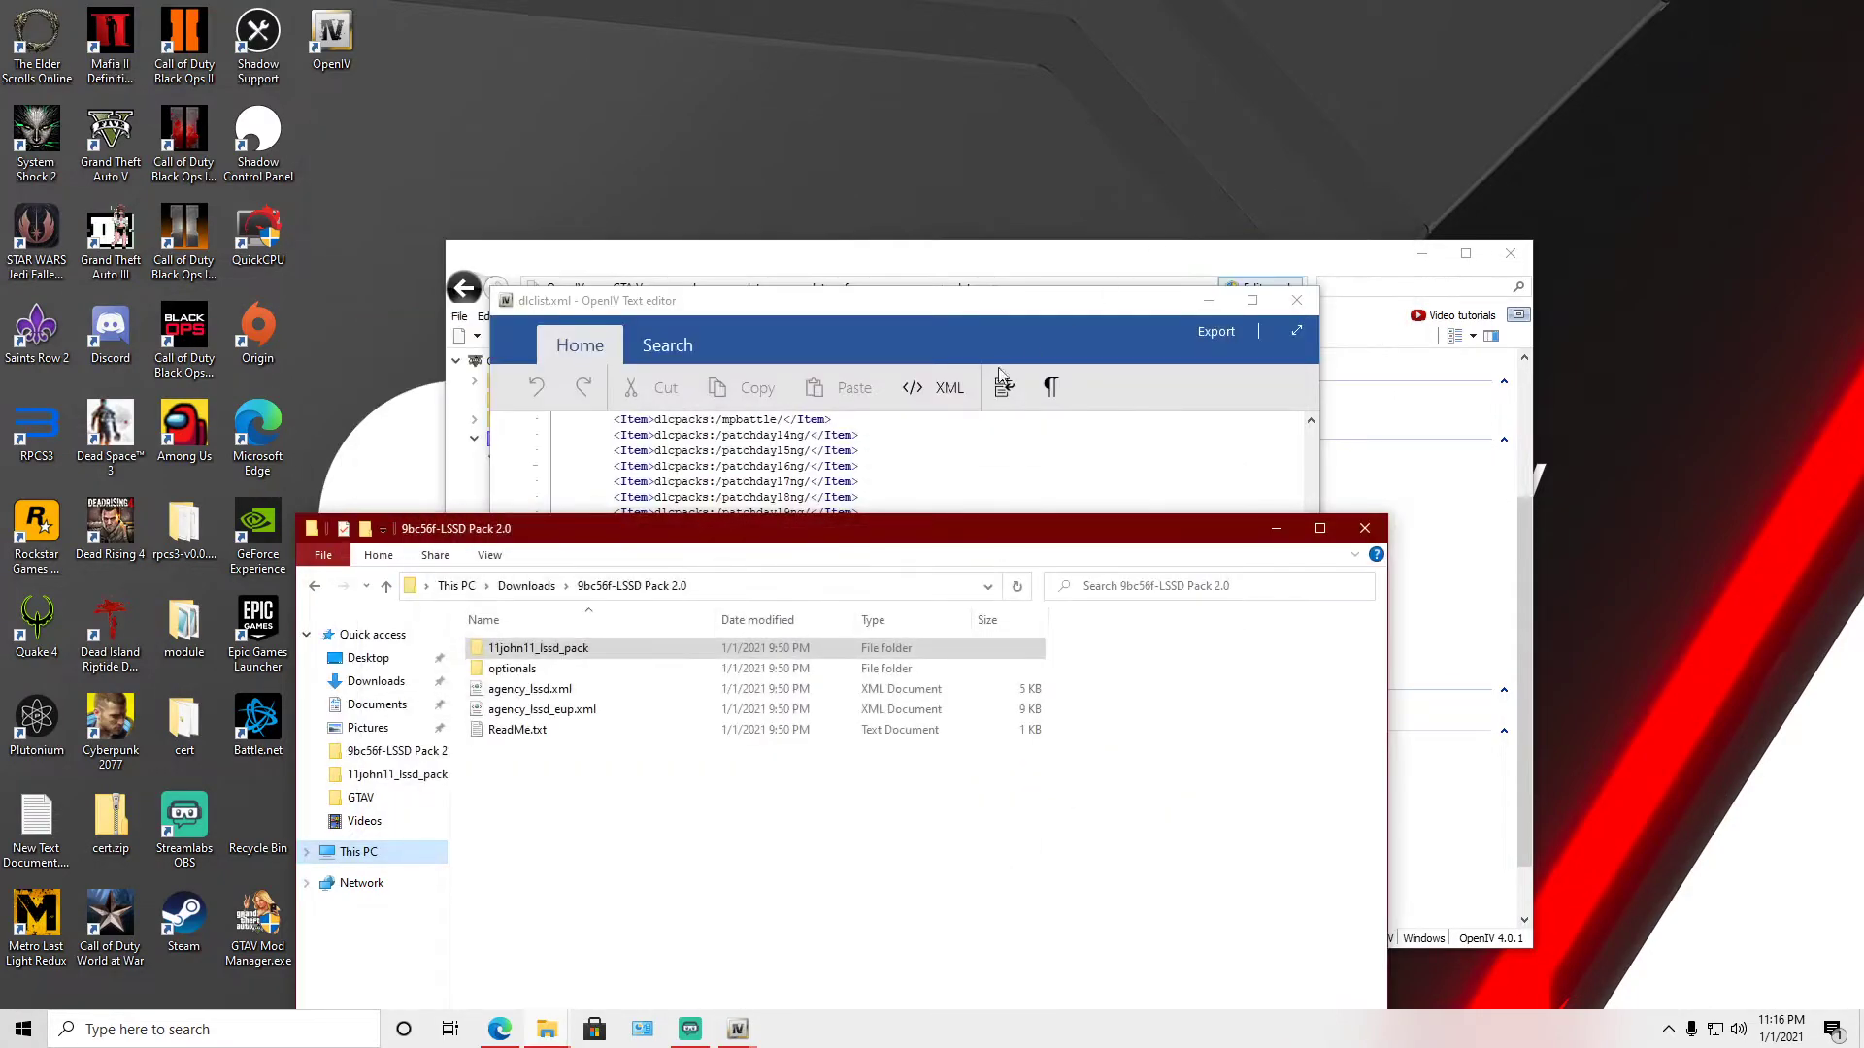
double_click(543, 730)
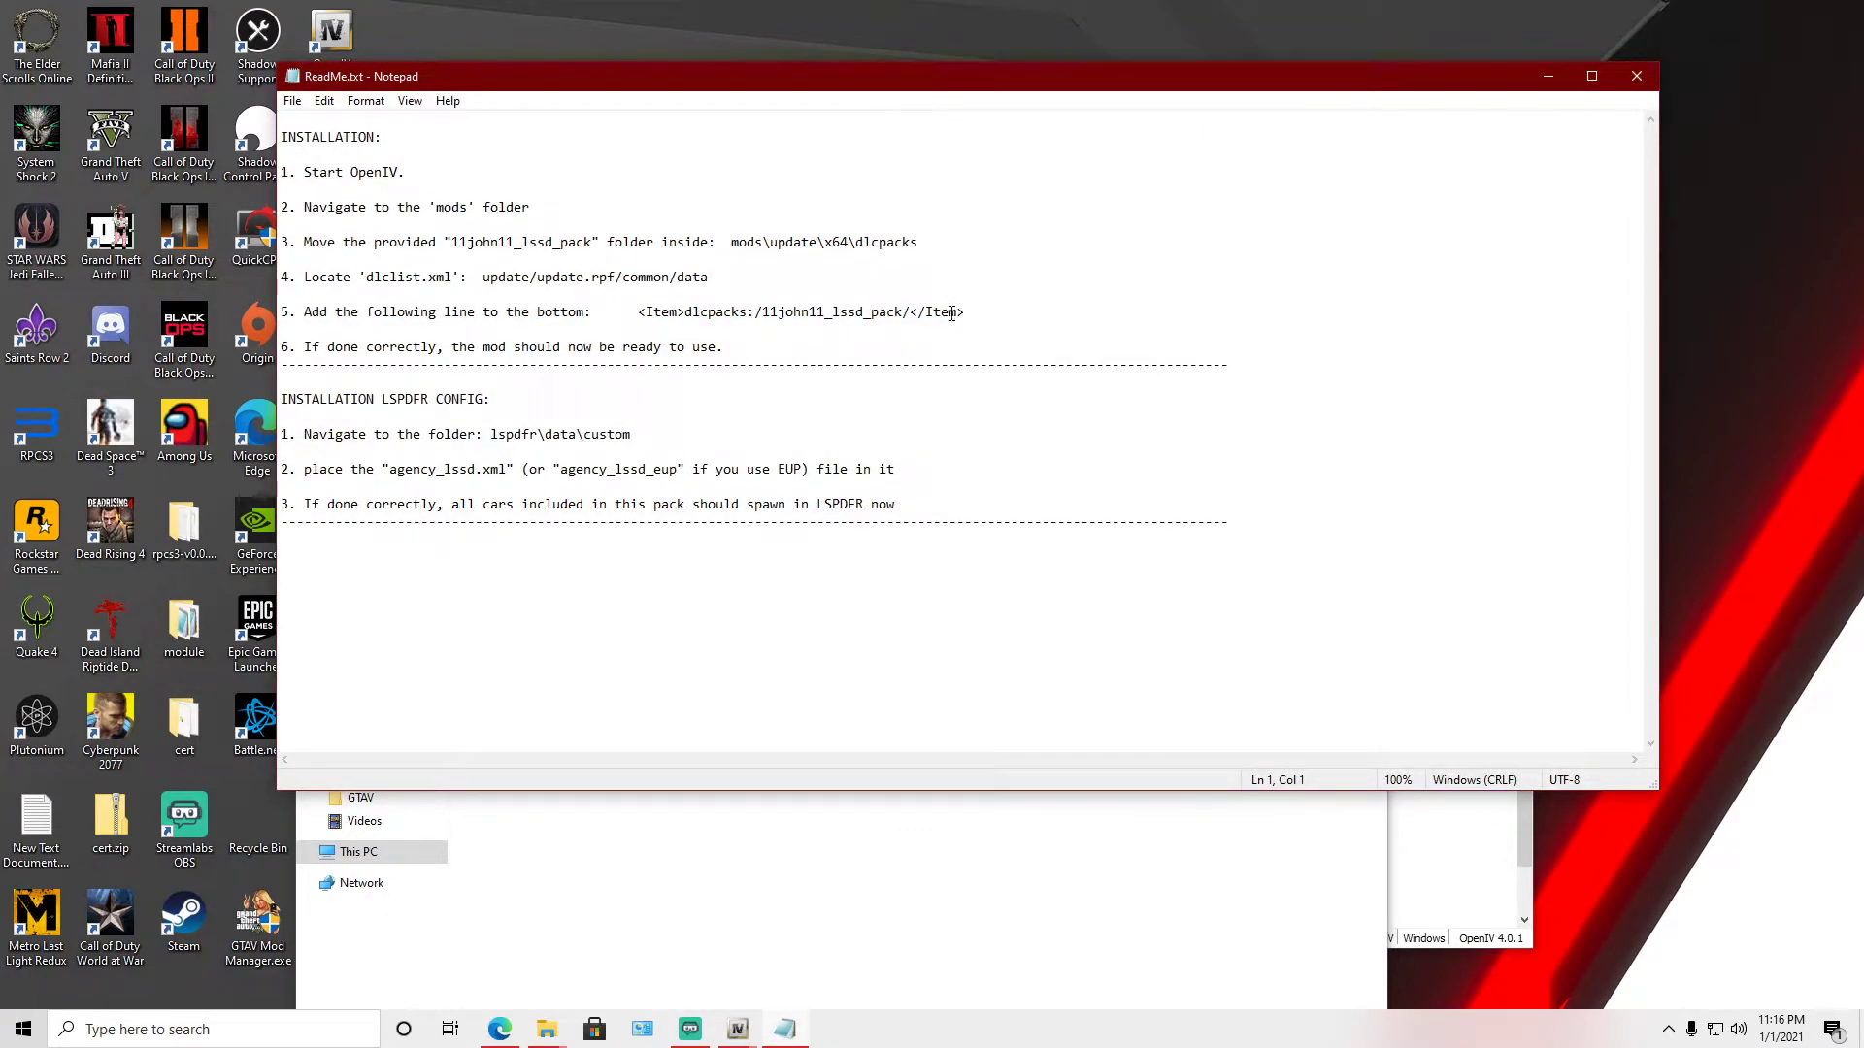
left_click_drag(974, 312, 644, 311)
right_click(403, 308)
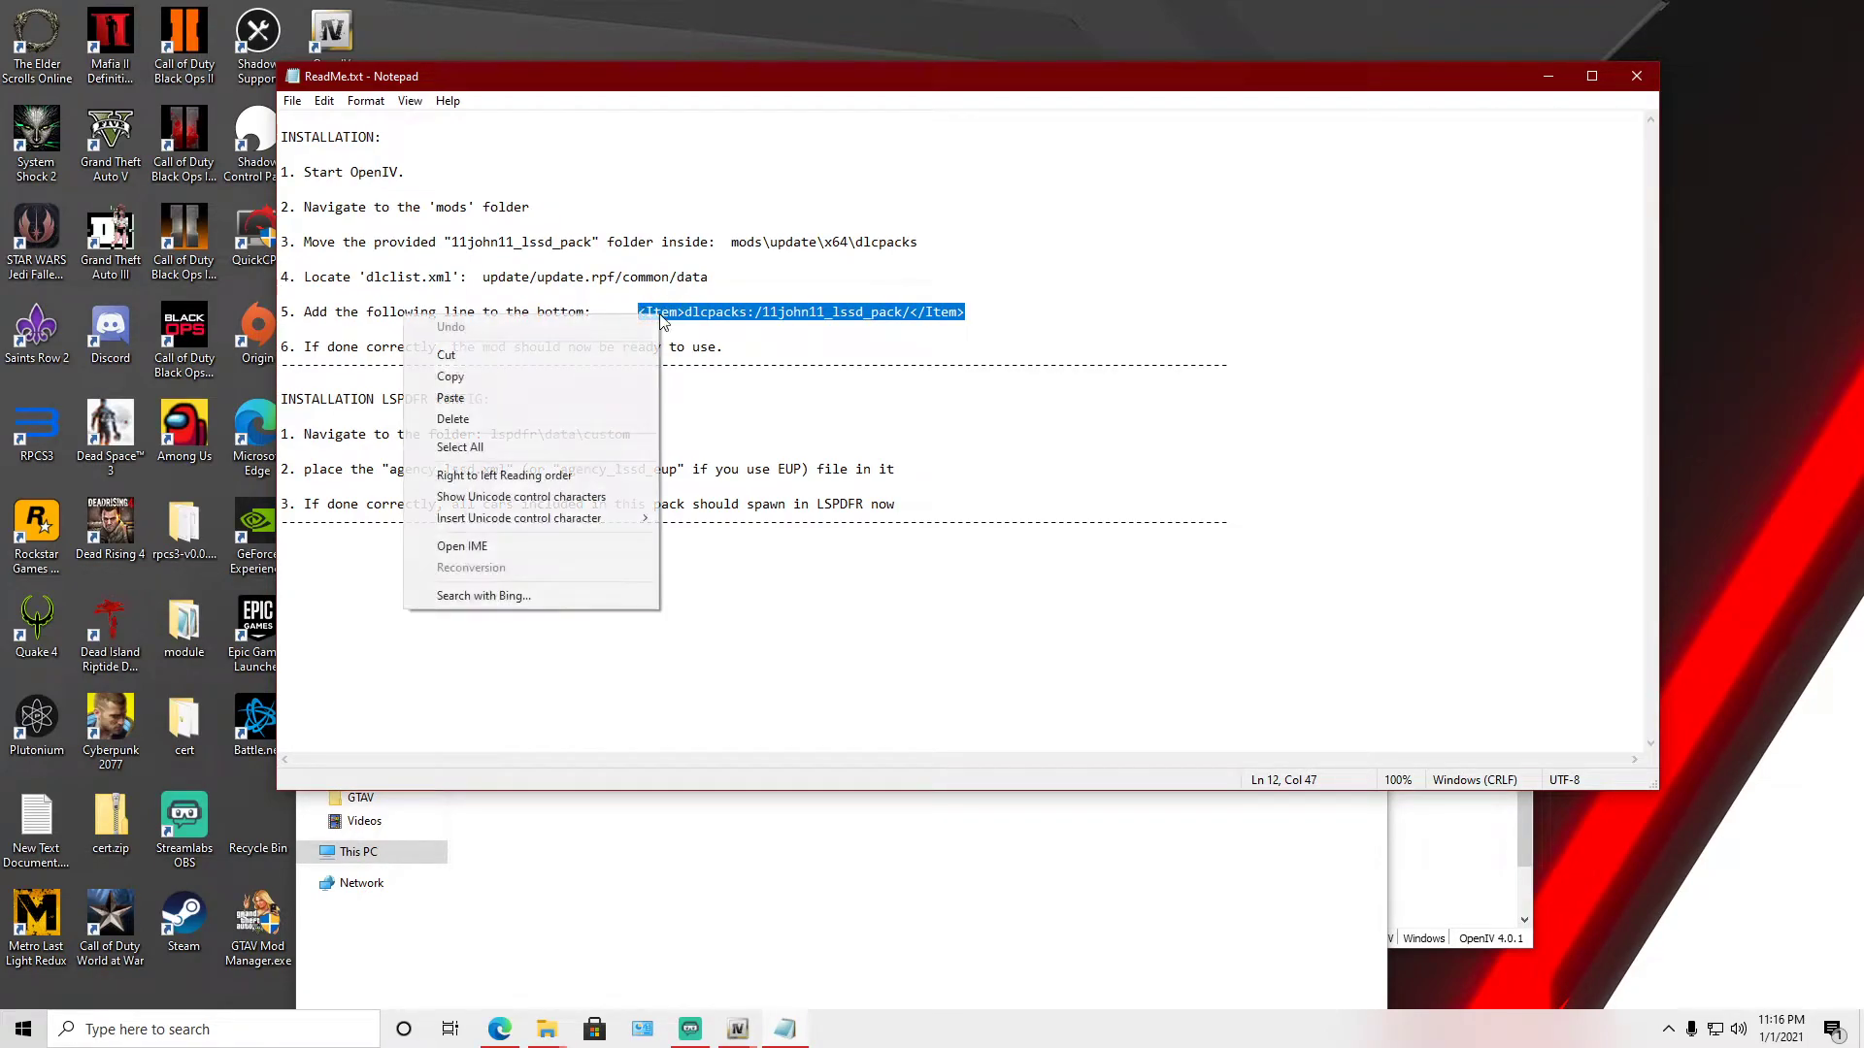
left_click(470, 376)
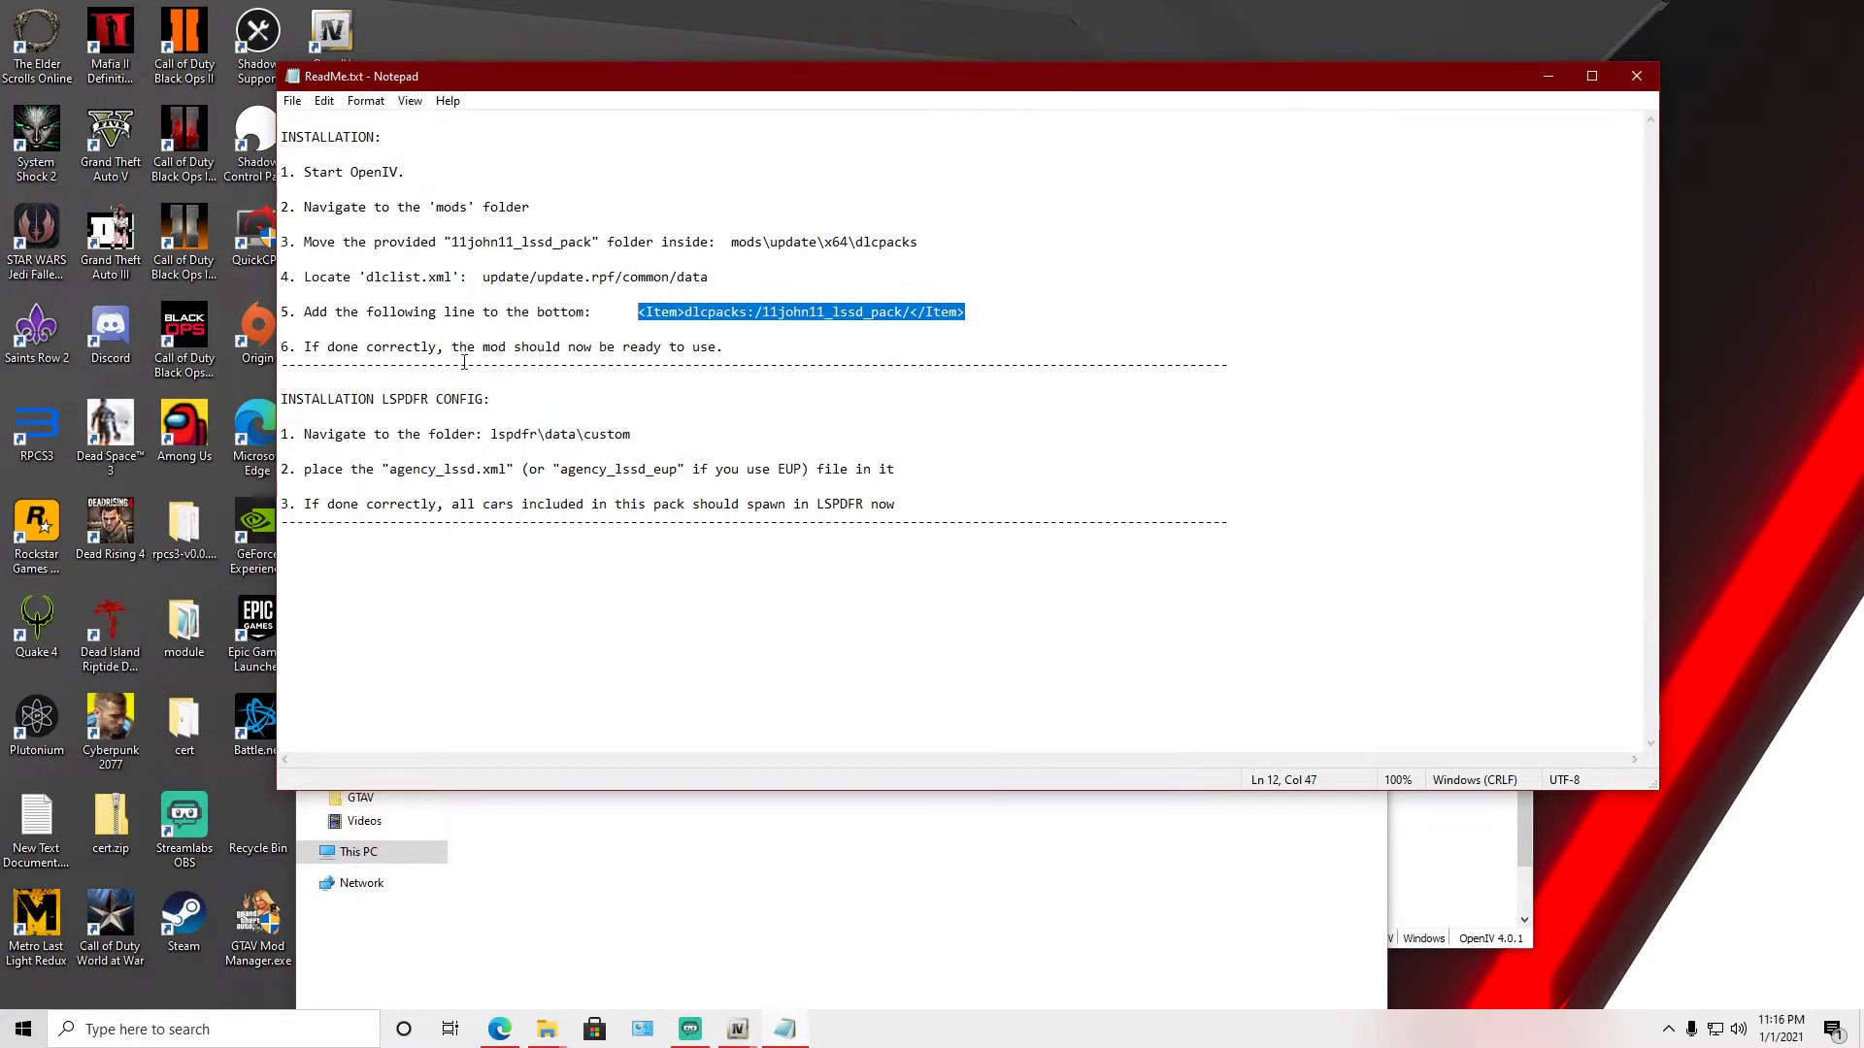
left_click(1636, 82)
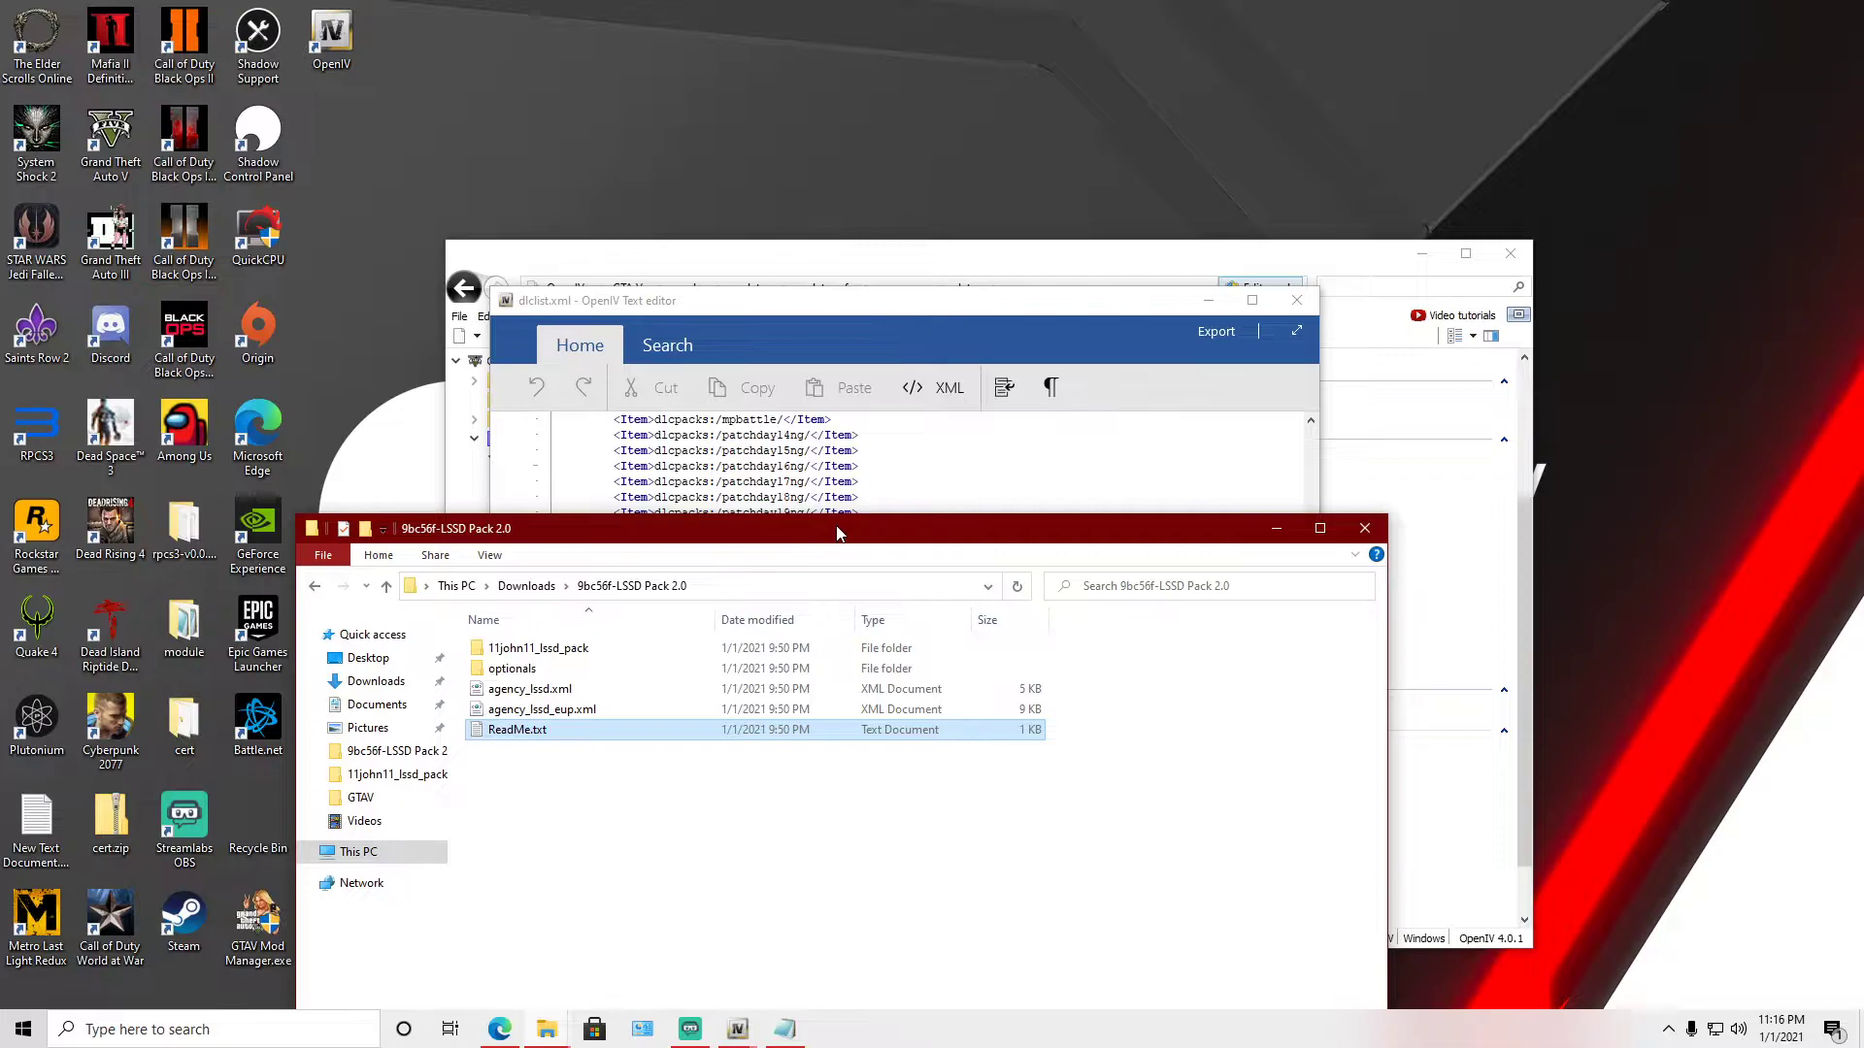
Review the 11john11_lssd_pack entry at the end of dlclist.xml, and close the text editor and the LSSD Pack 2.0 folder window.
left_click_drag(836, 532, 796, 802)
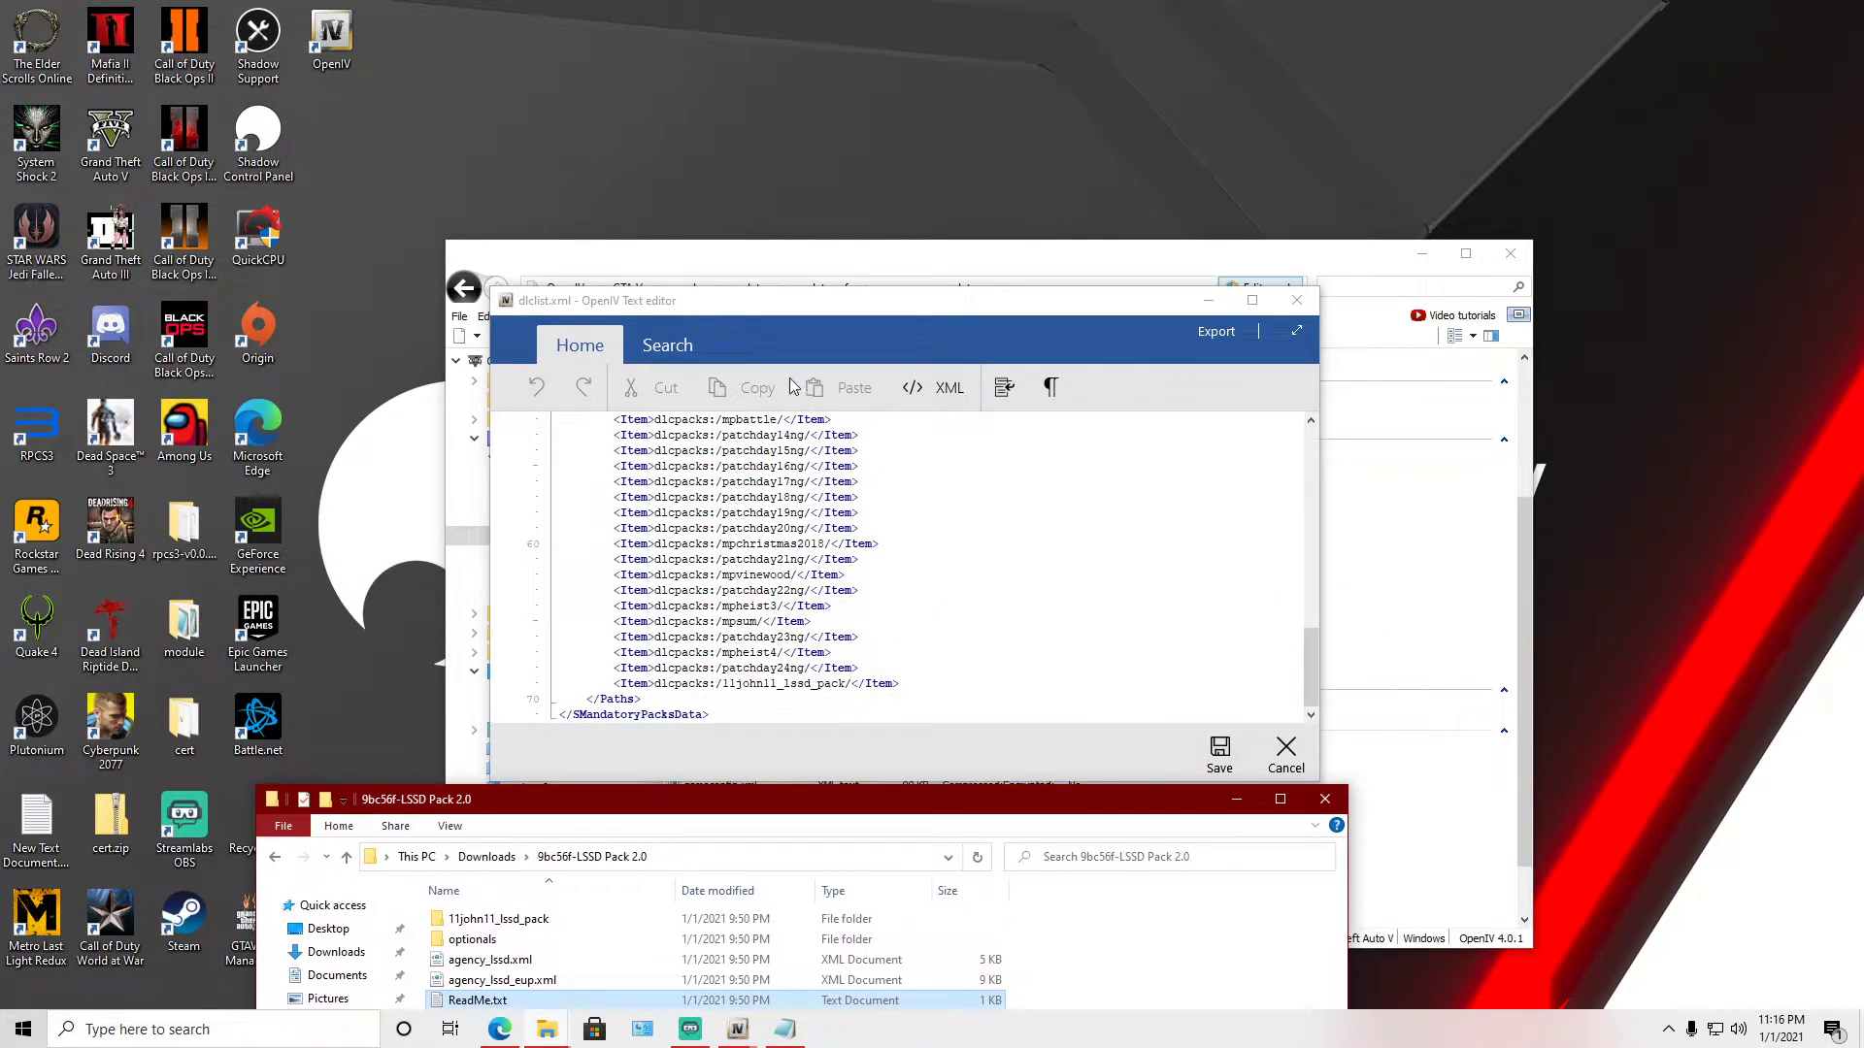
double_click(829, 298)
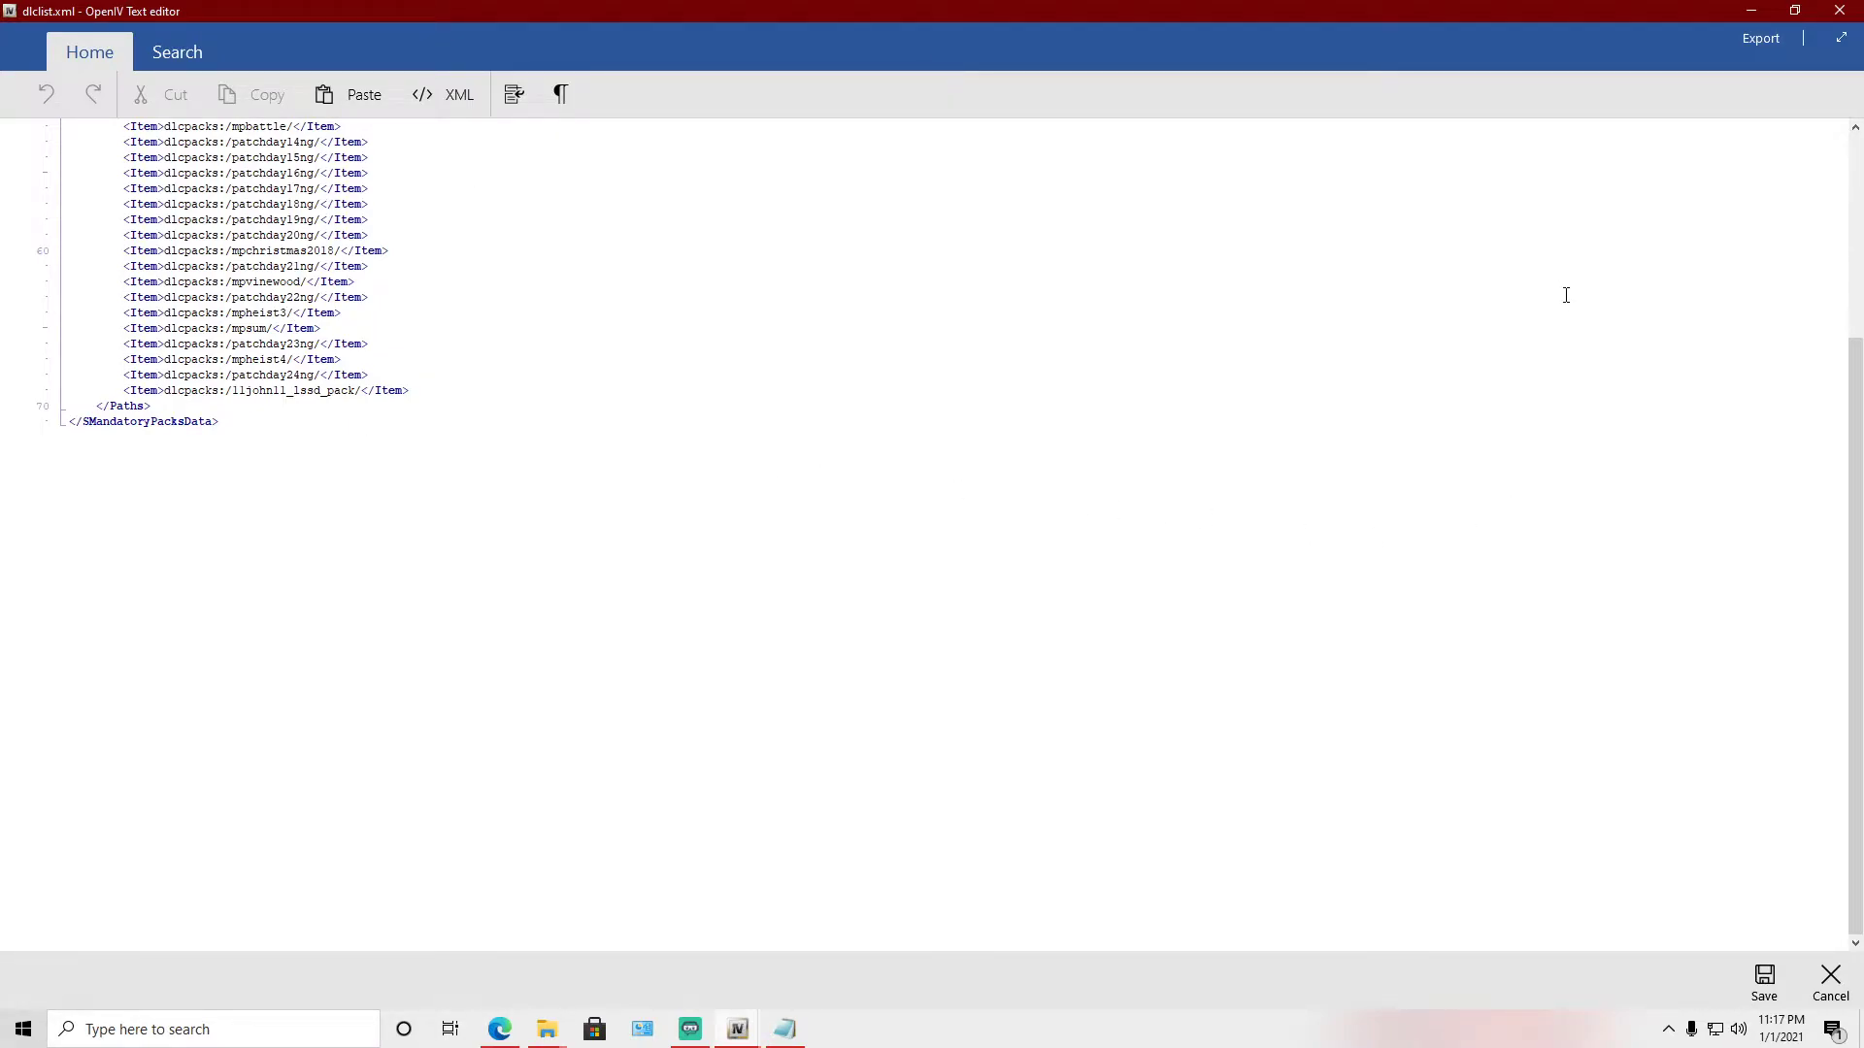
left_click(1753, 10)
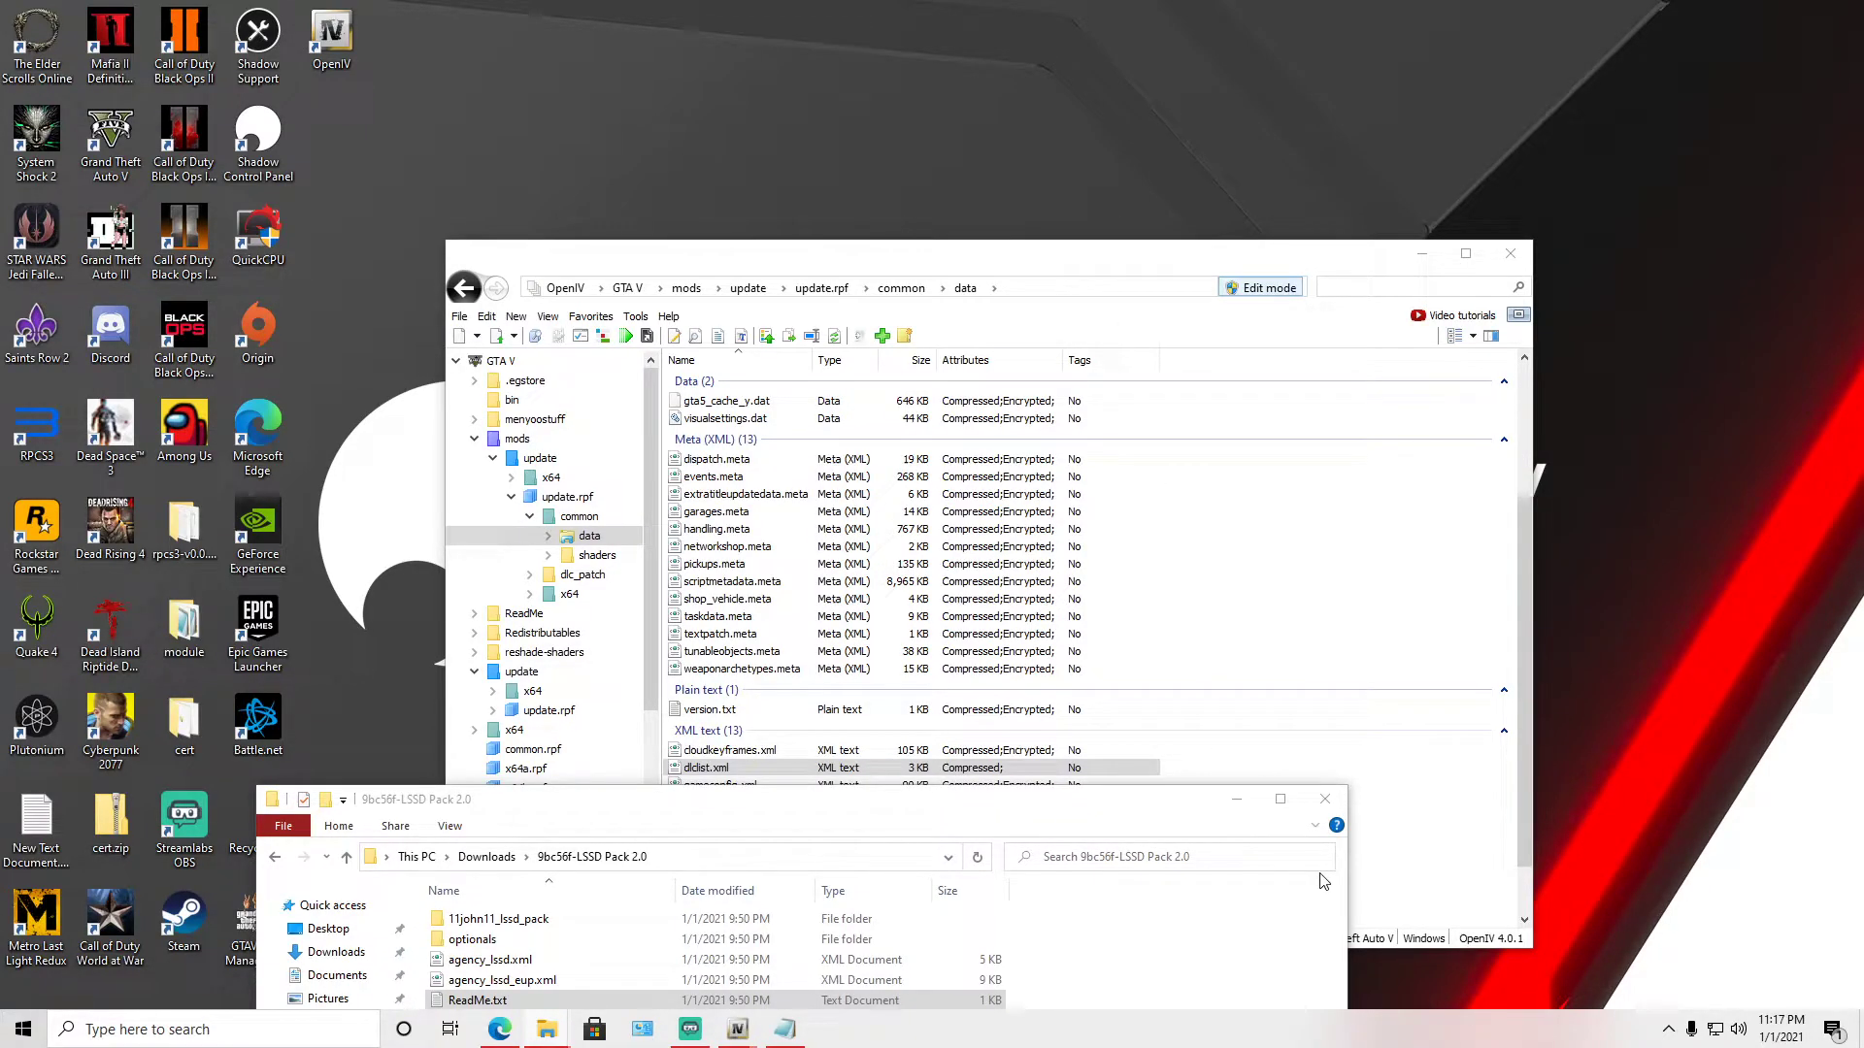
left_click(1325, 798)
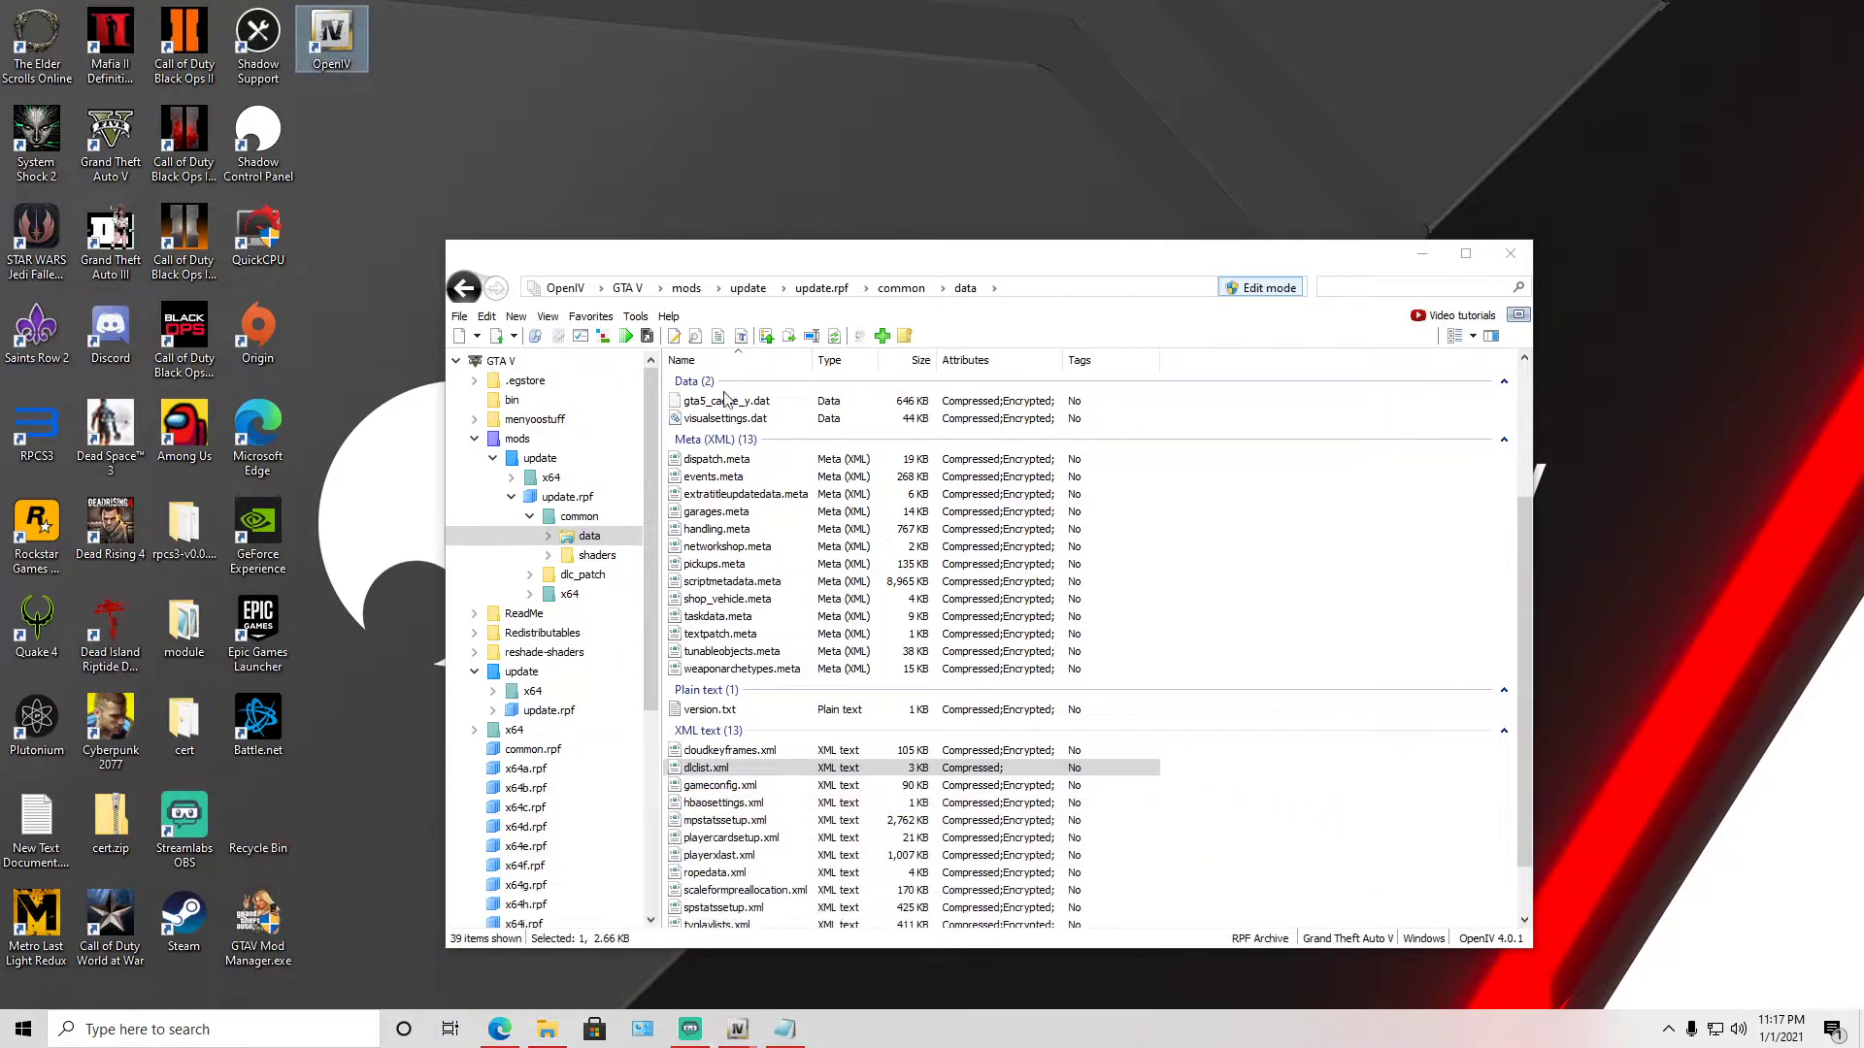
mouse_move(748, 1037)
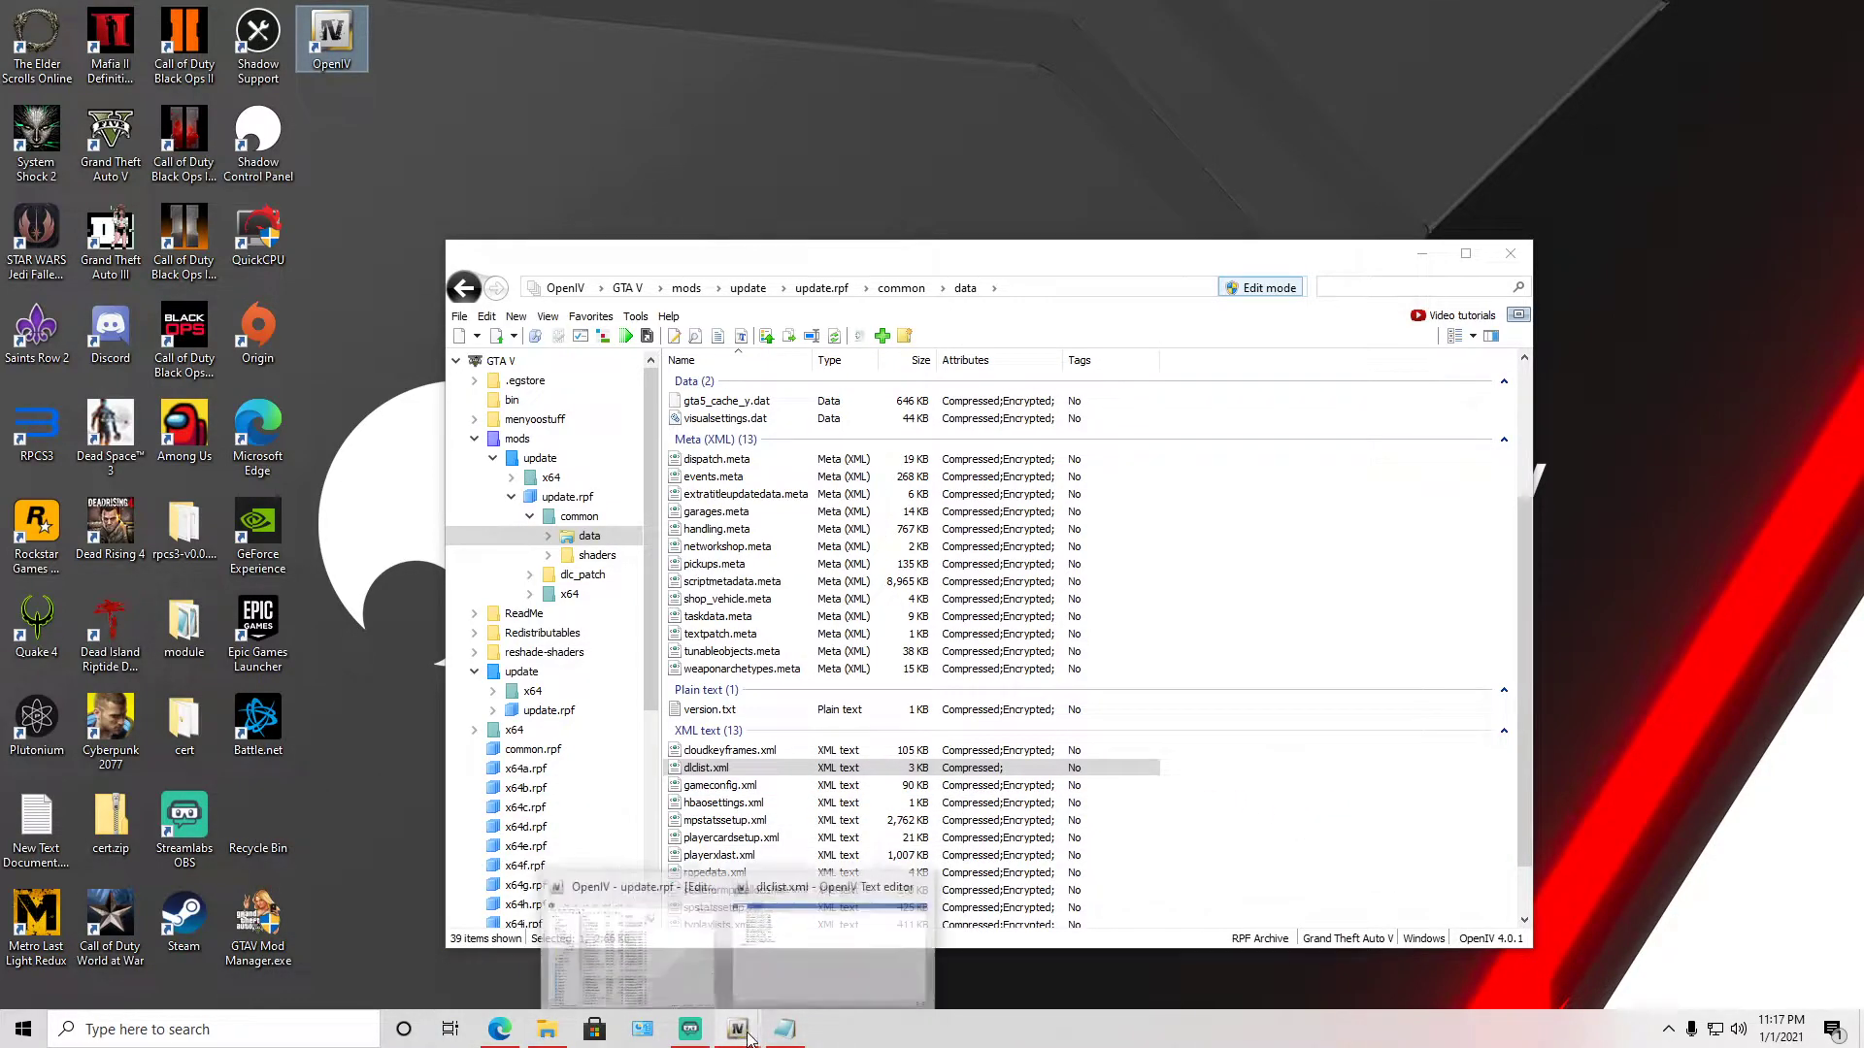
left_click(802, 963)
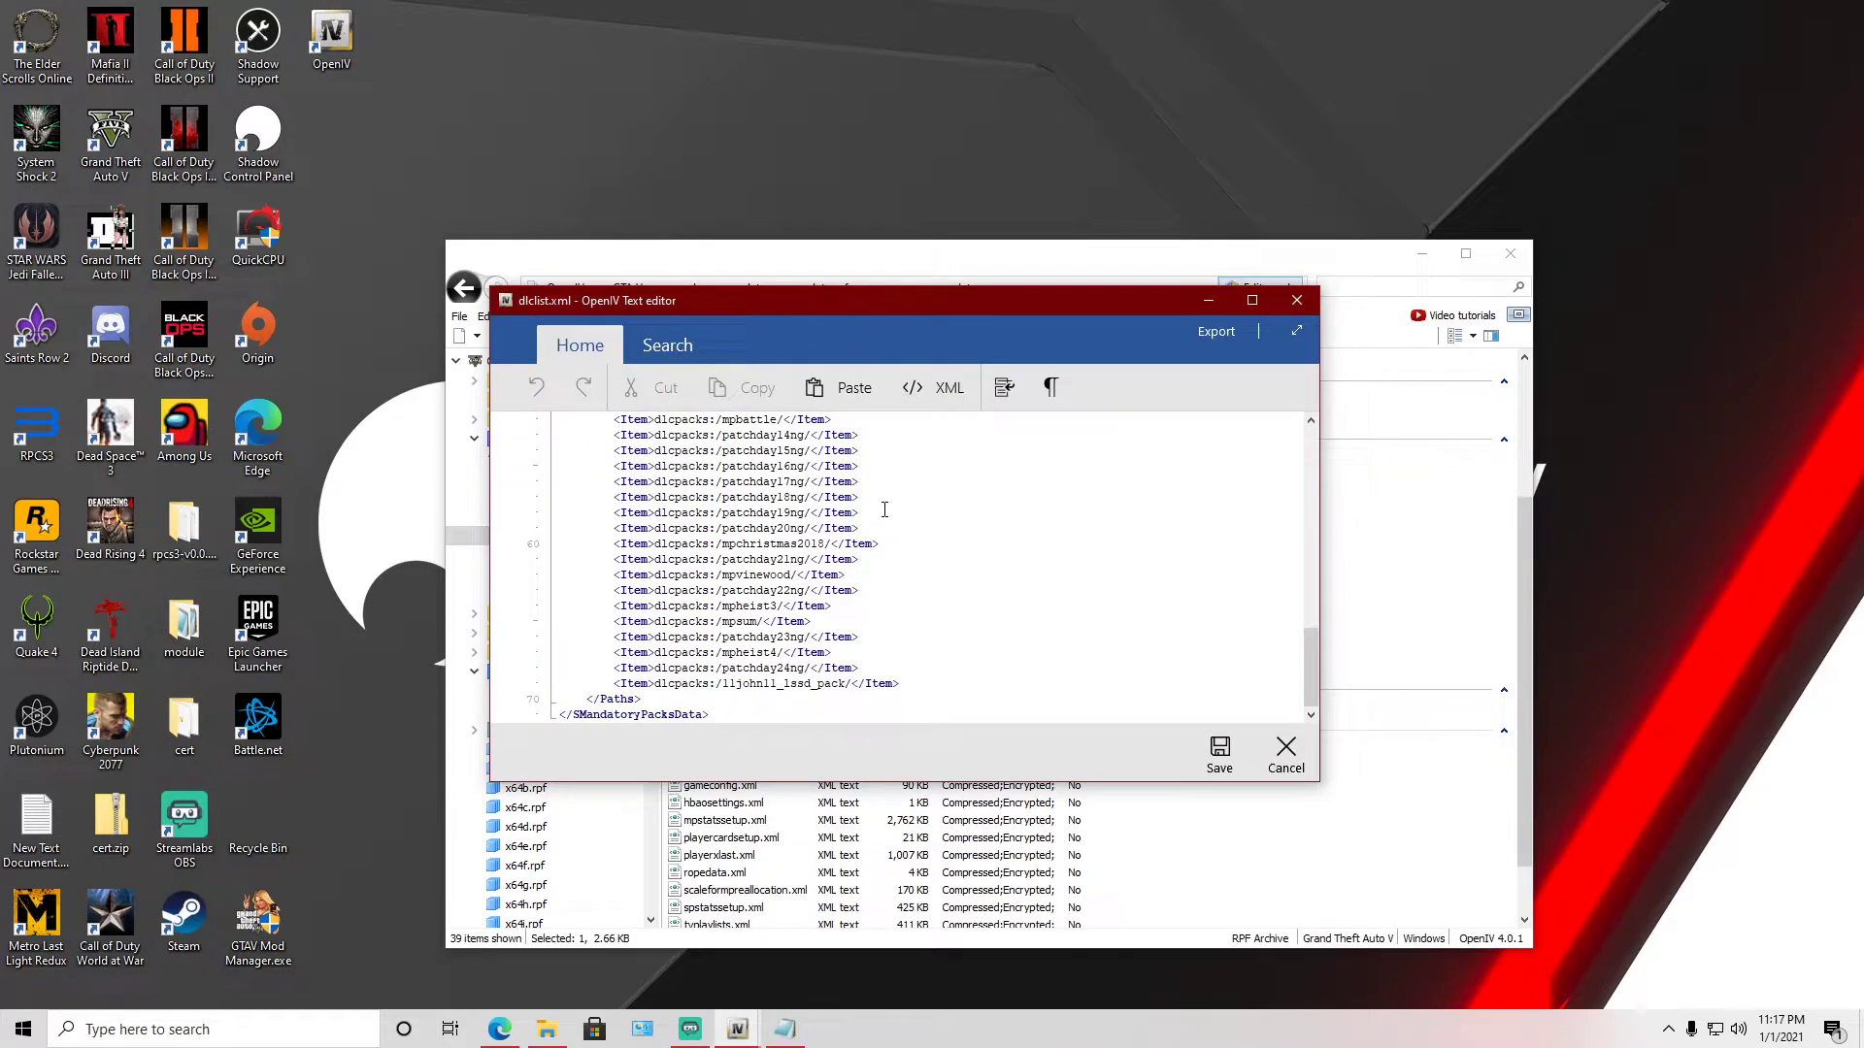
left_click_drag(759, 306, 855, 299)
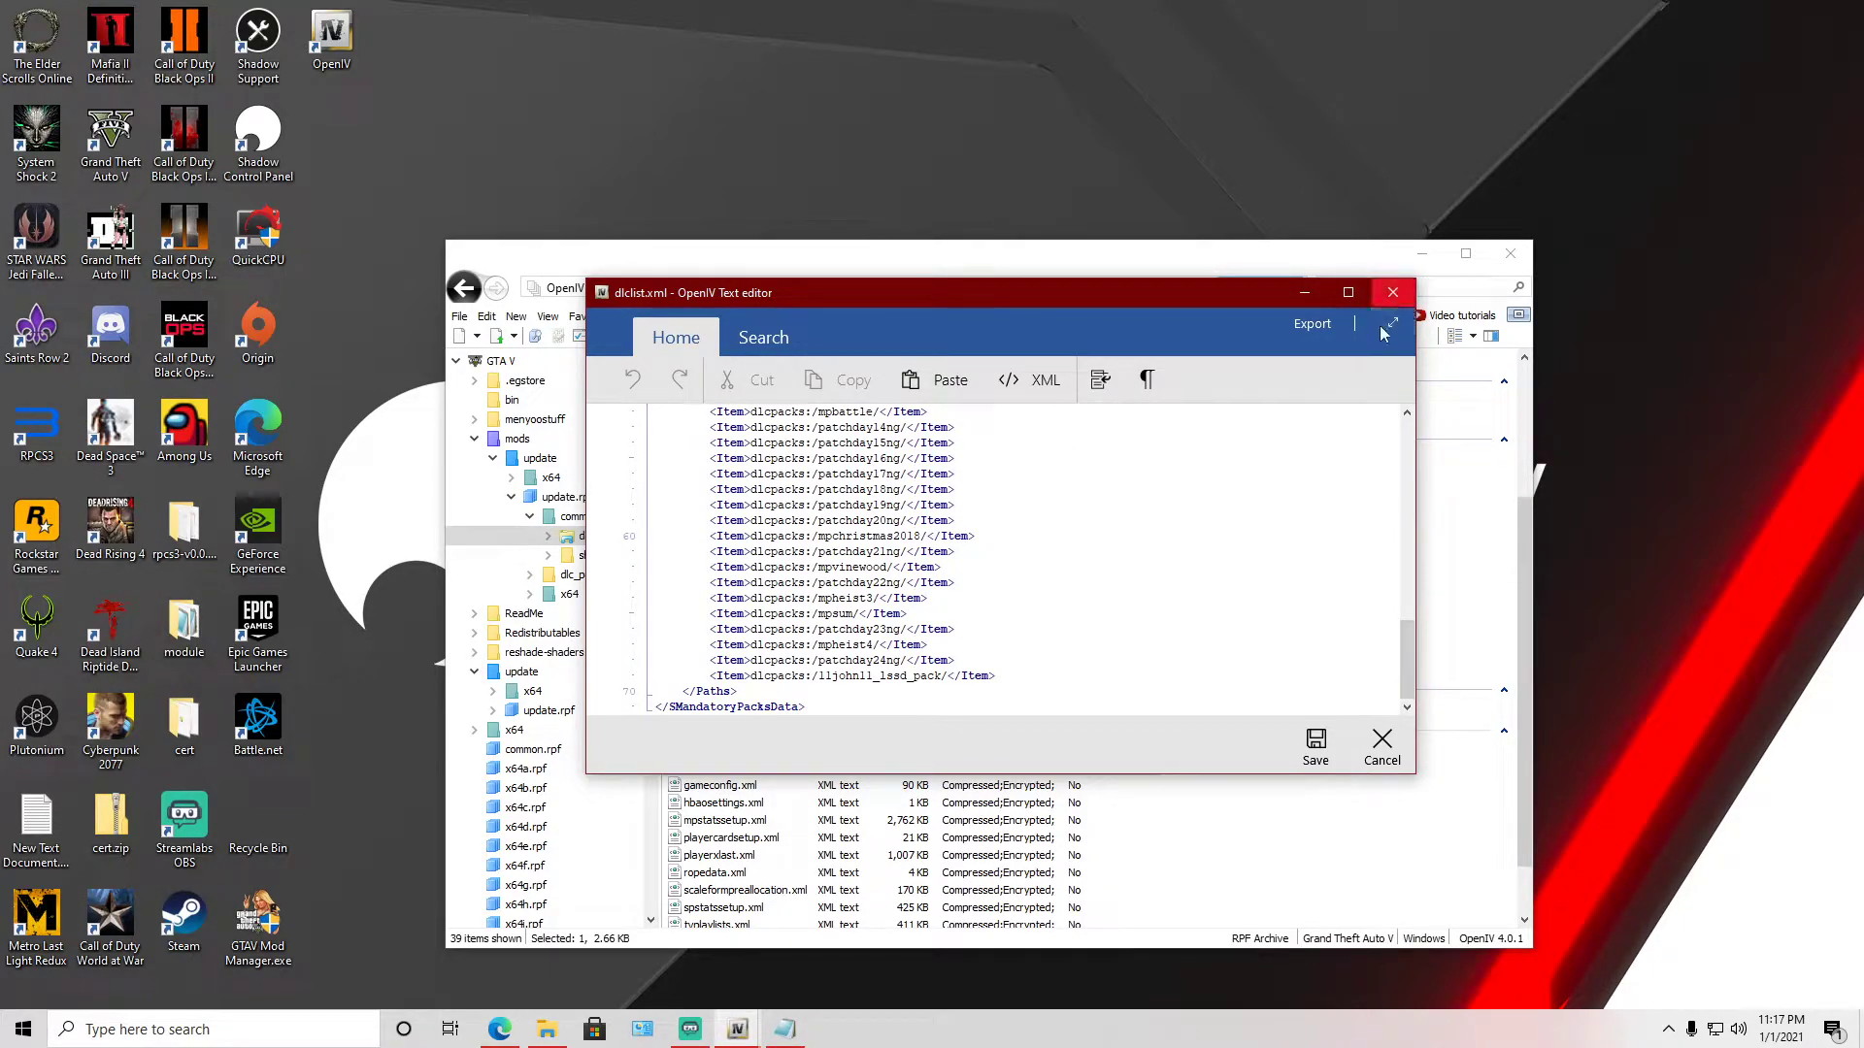
left_click(1393, 292)
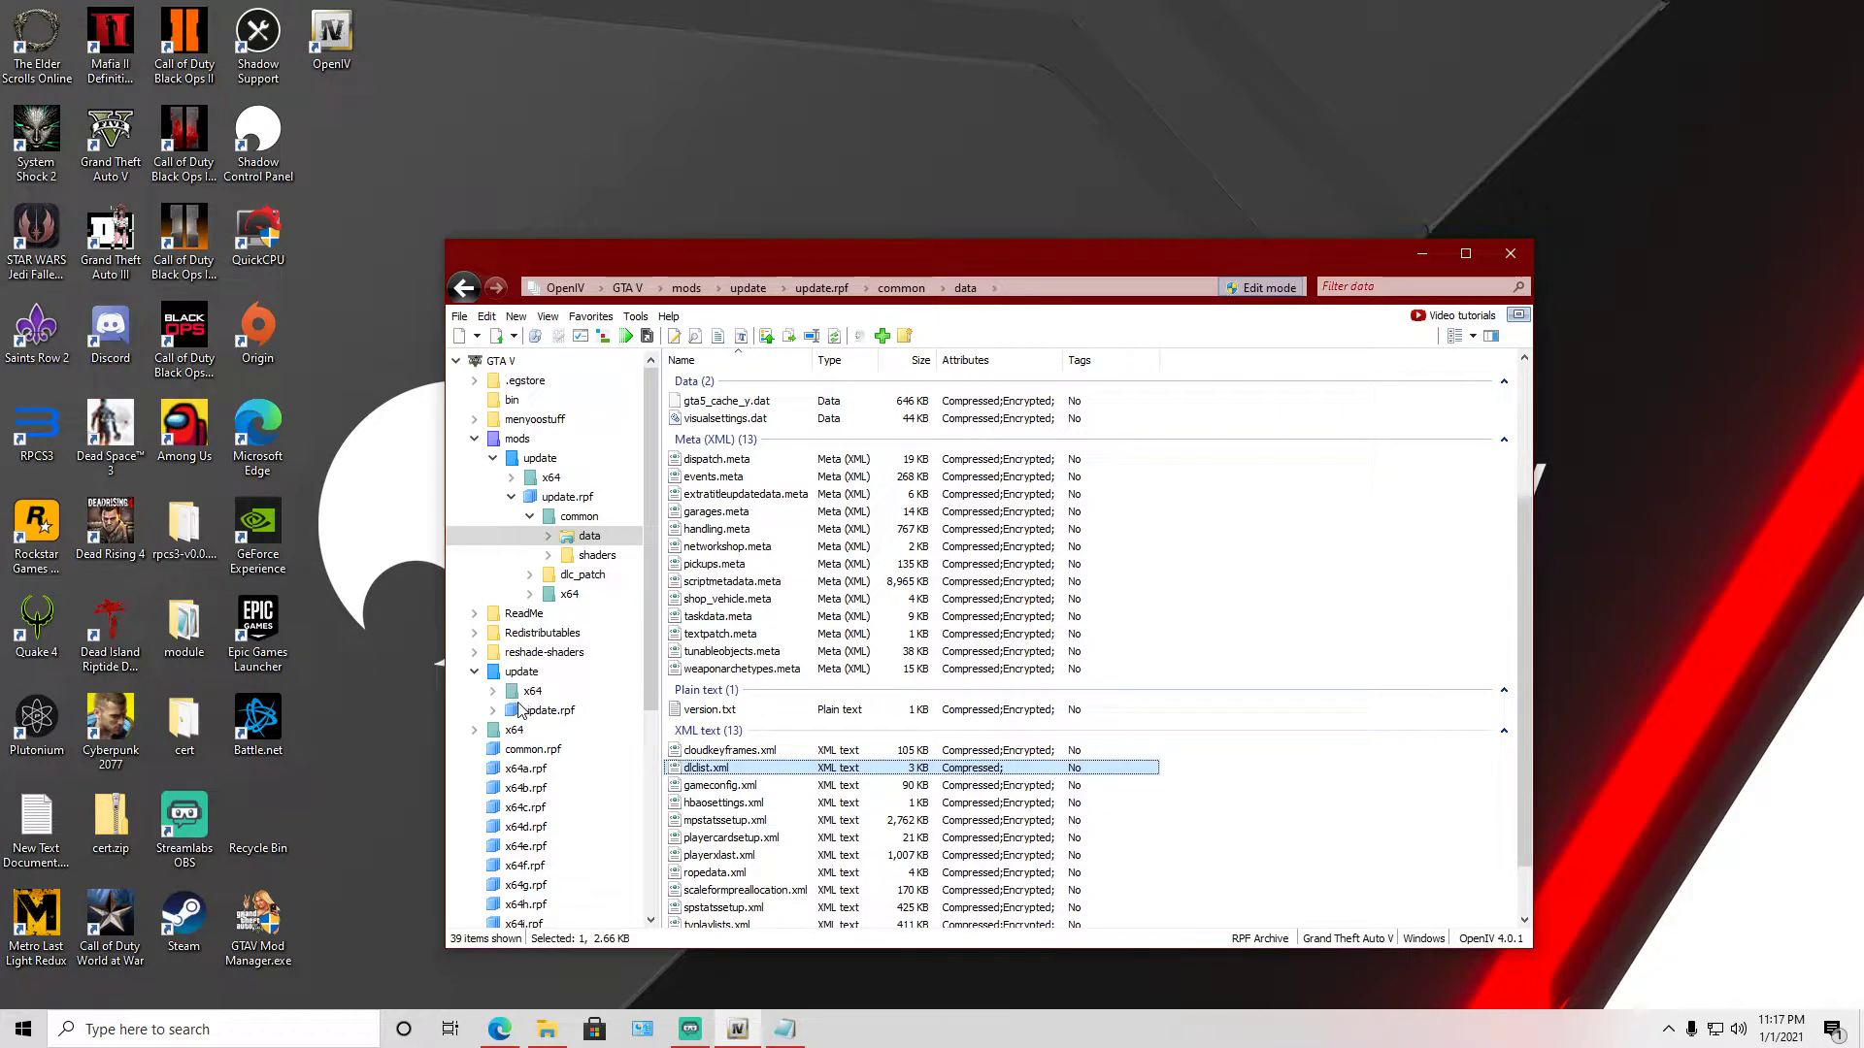
Back up update.rpf by copying it from the GTAV\update folder to the desktop, and close File Explorer.
left_click(548, 1033)
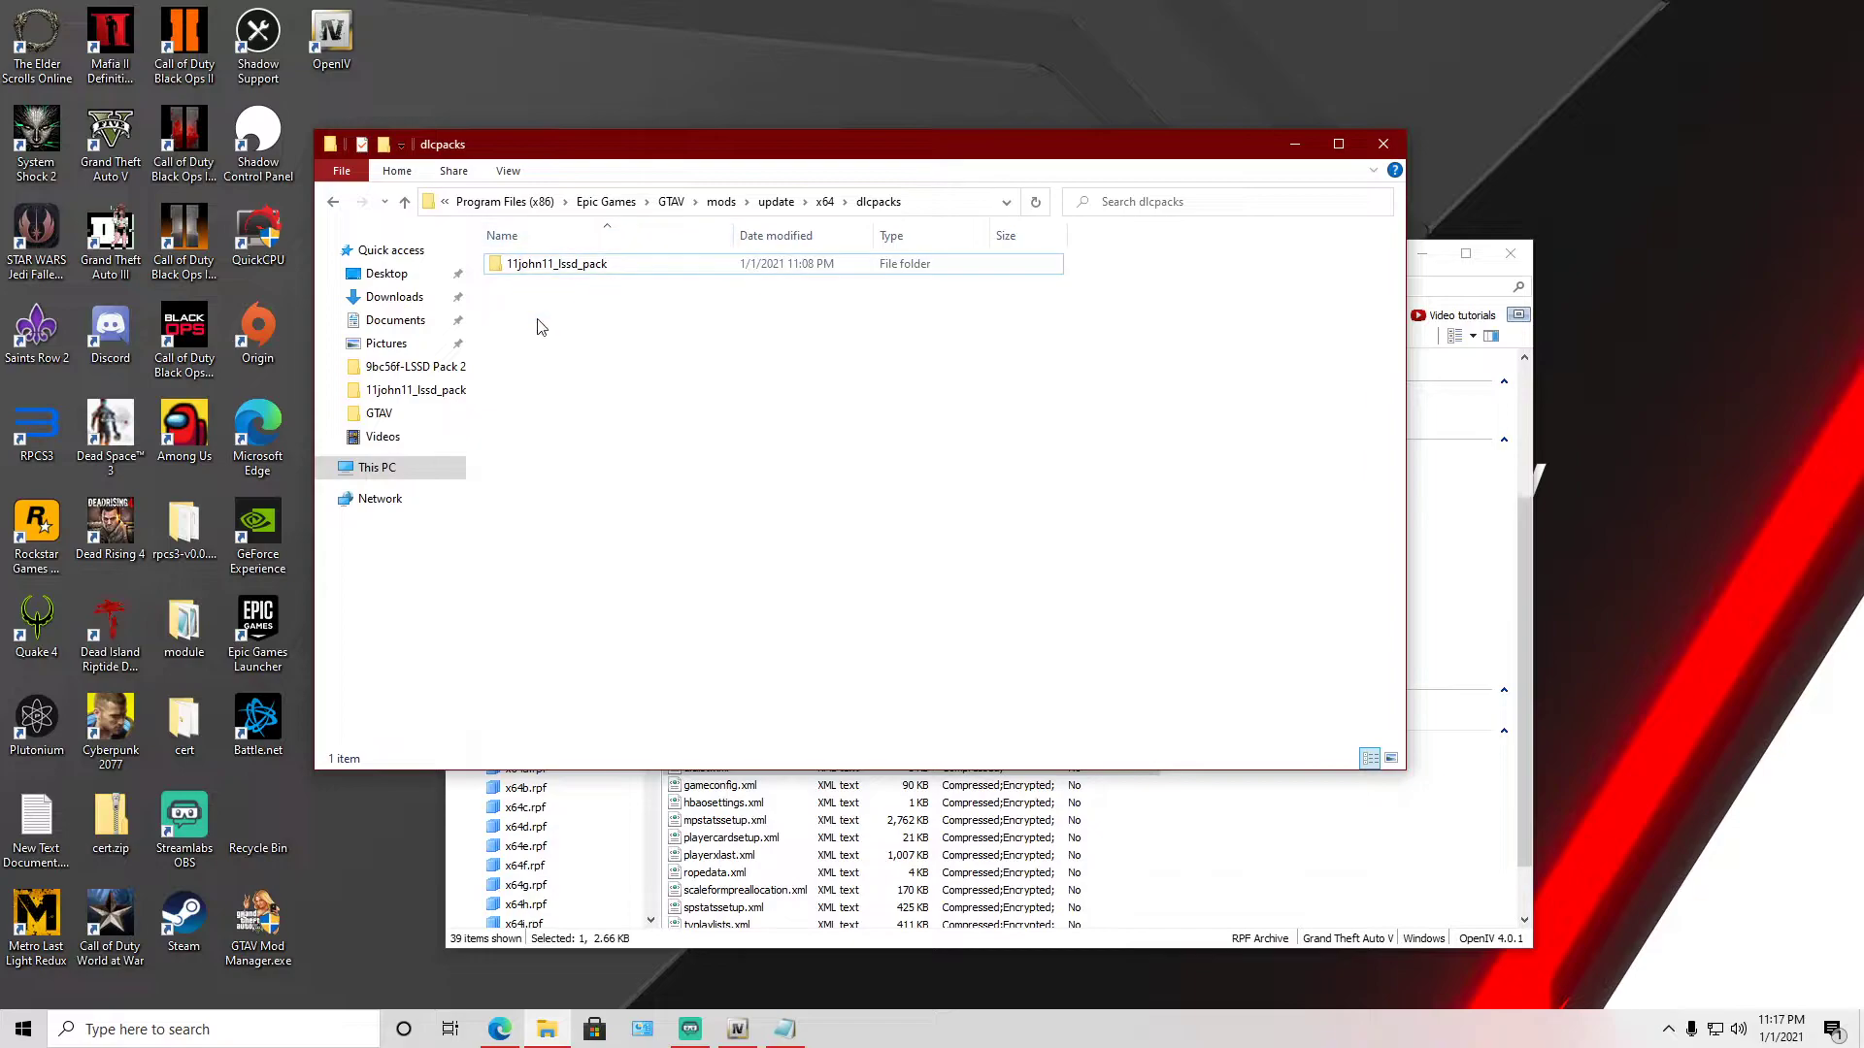
left_click(671, 201)
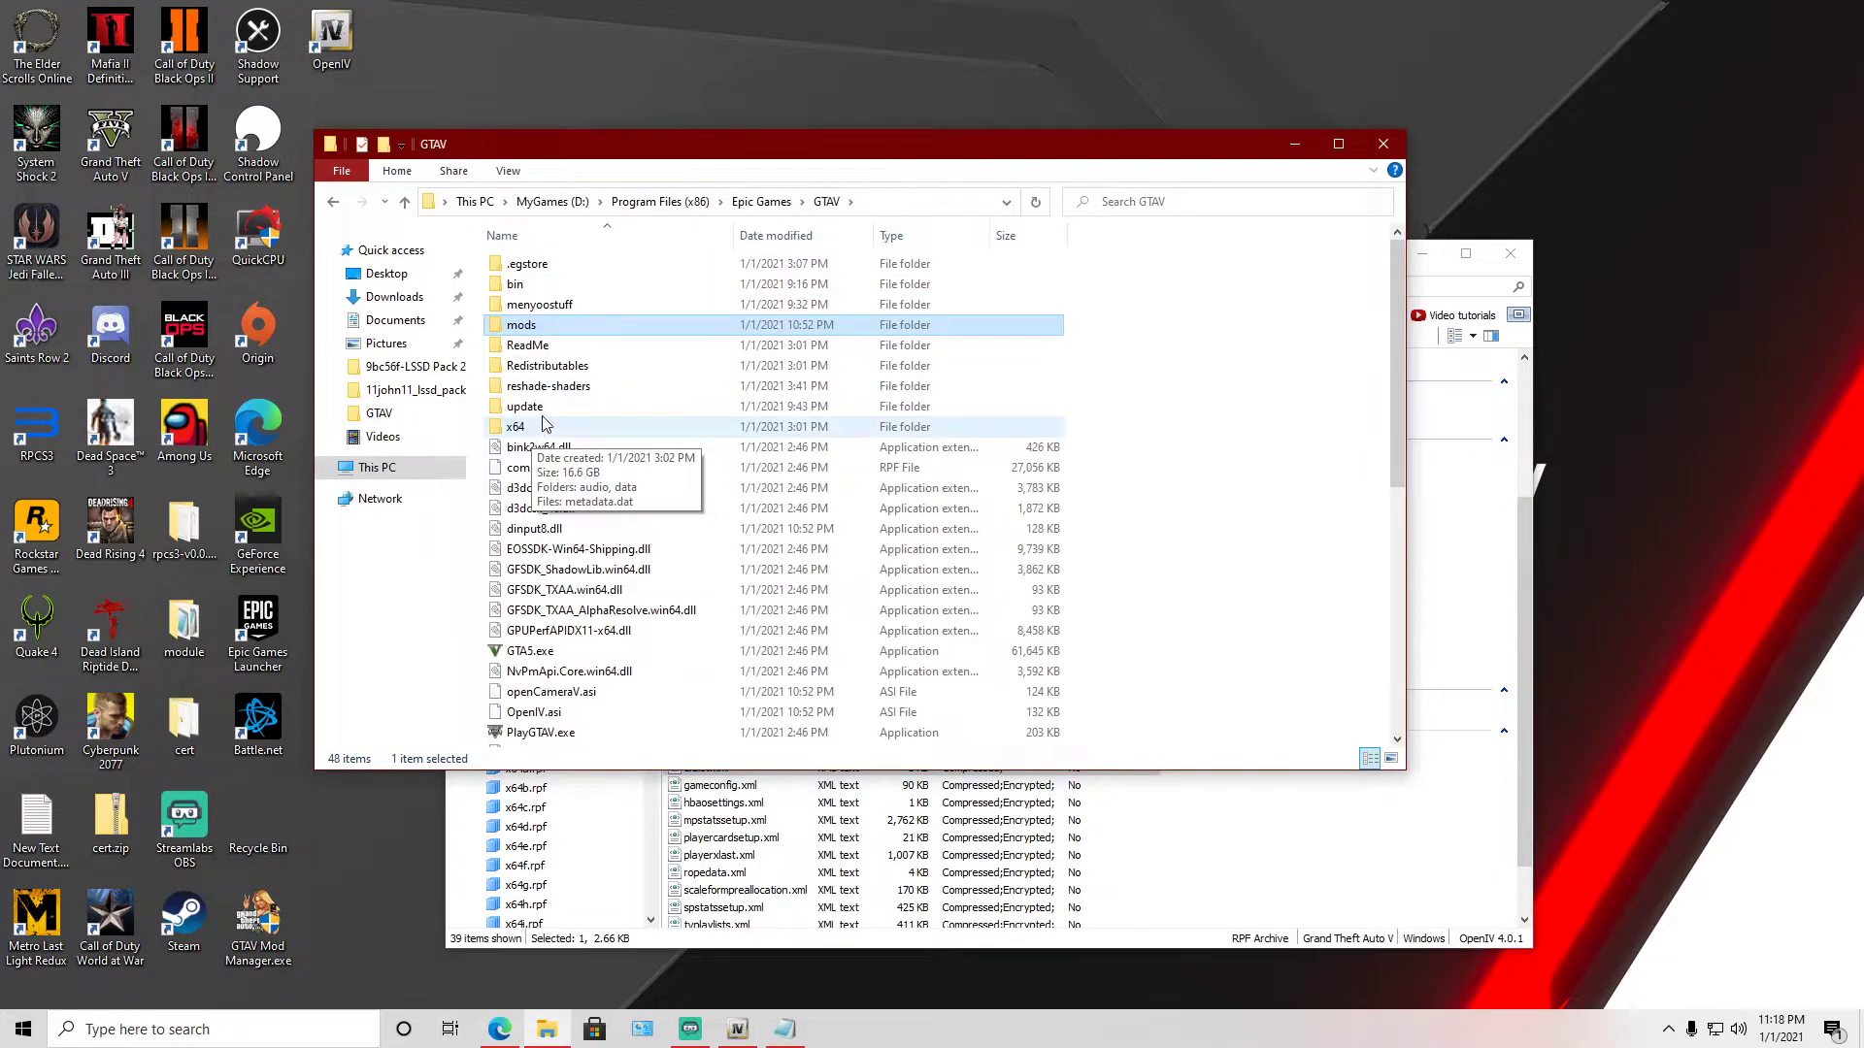
double_click(539, 405)
right_click(564, 286)
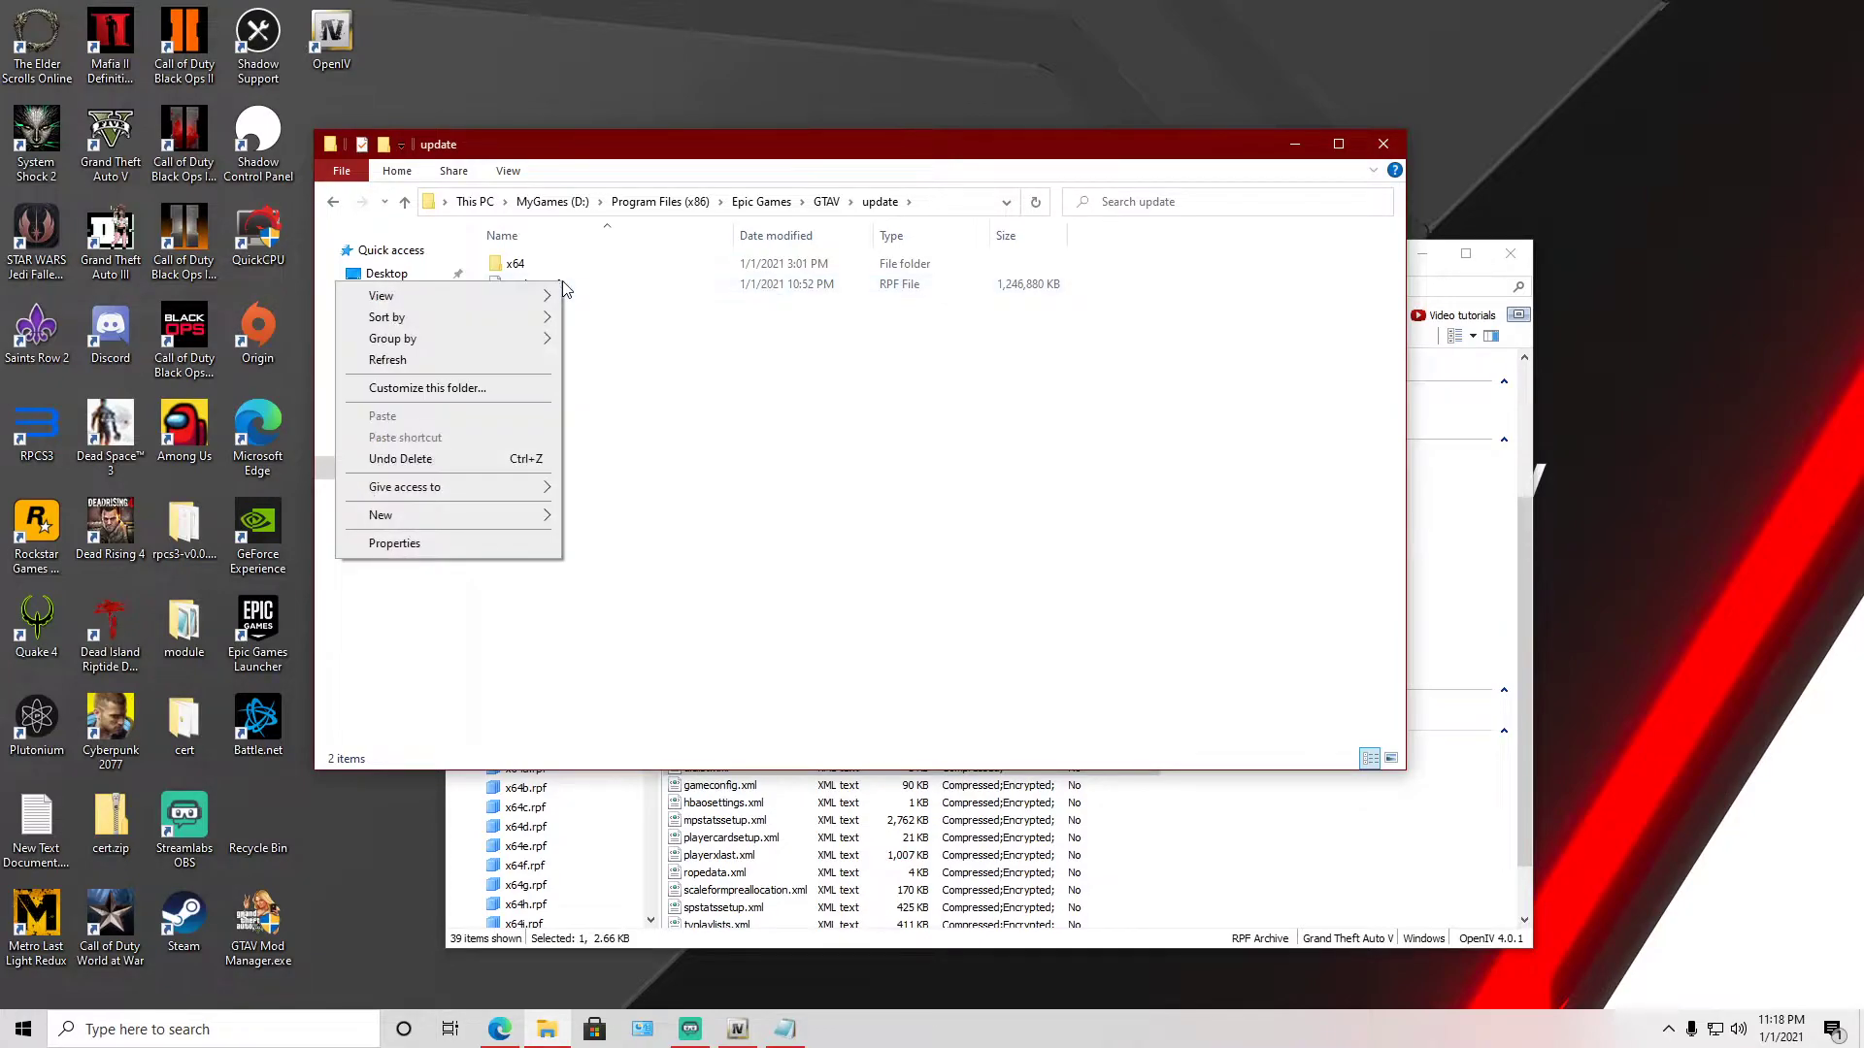
left_click(650, 327)
double_click(537, 287)
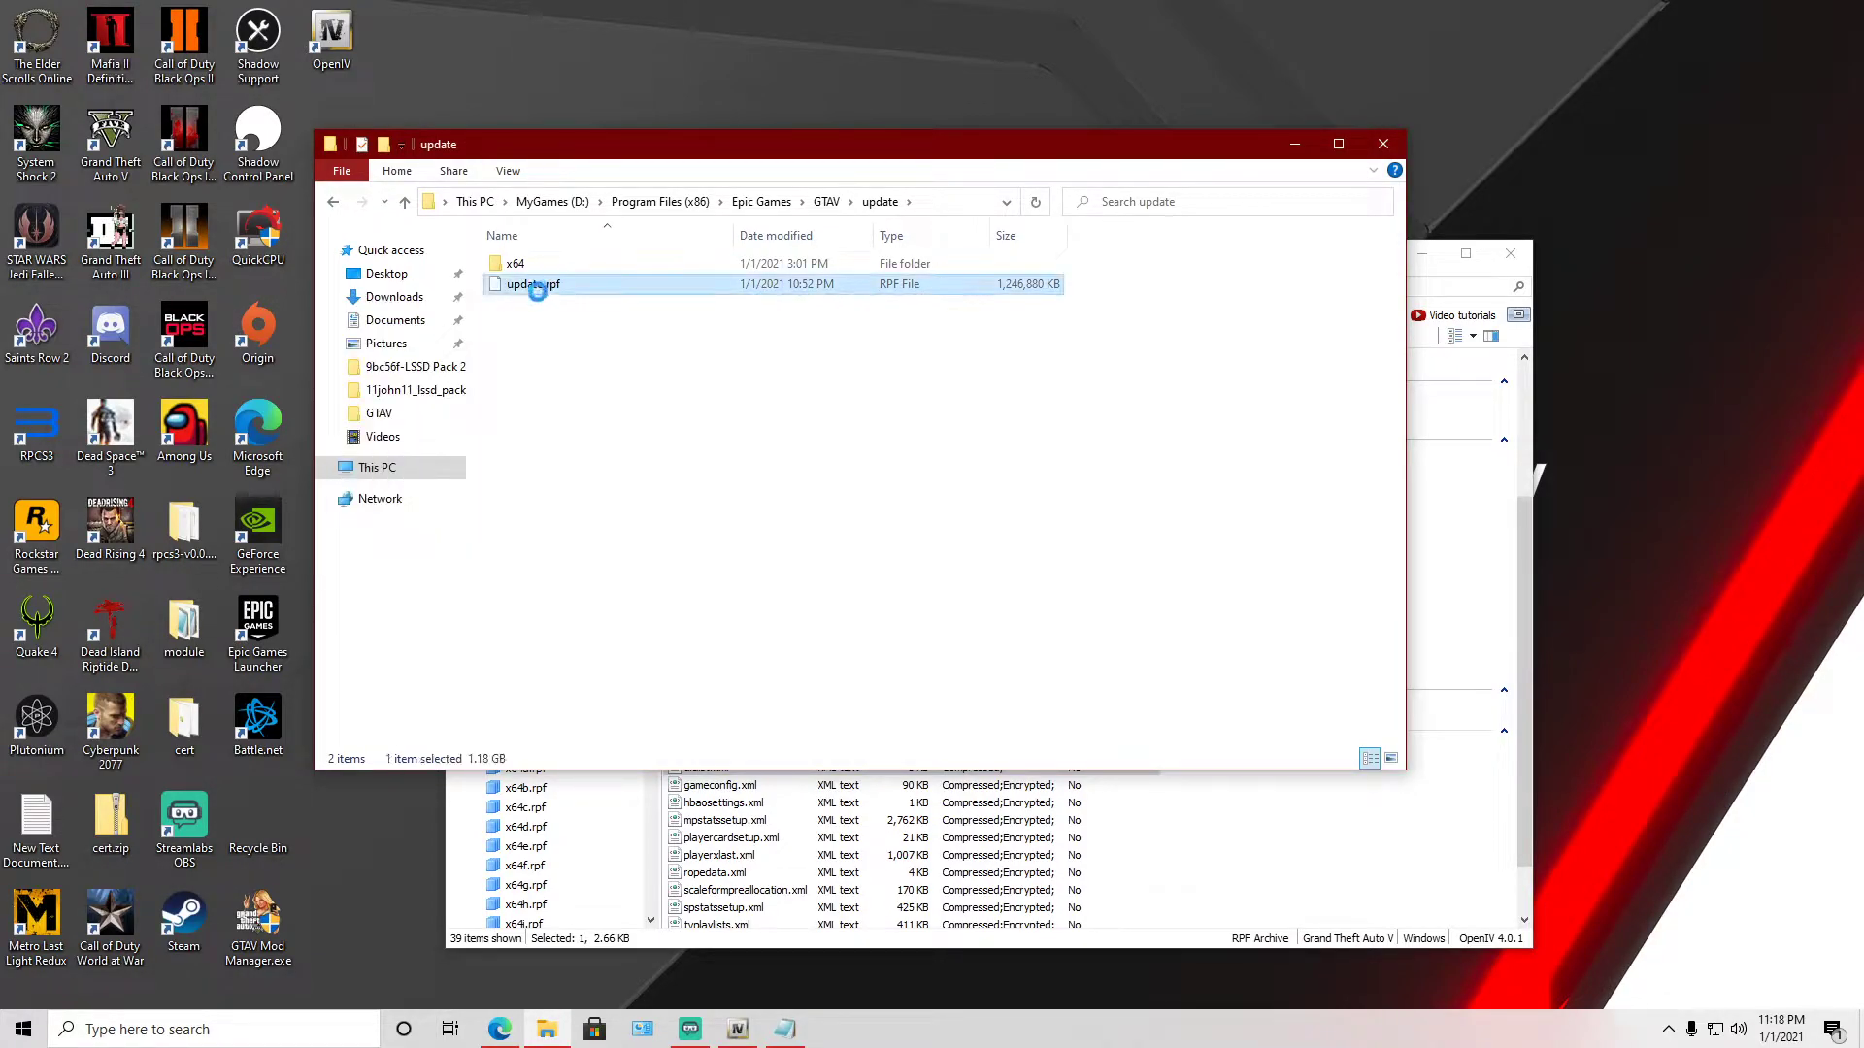
right_click(539, 285)
left_click(328, 512)
right_click(650, 46)
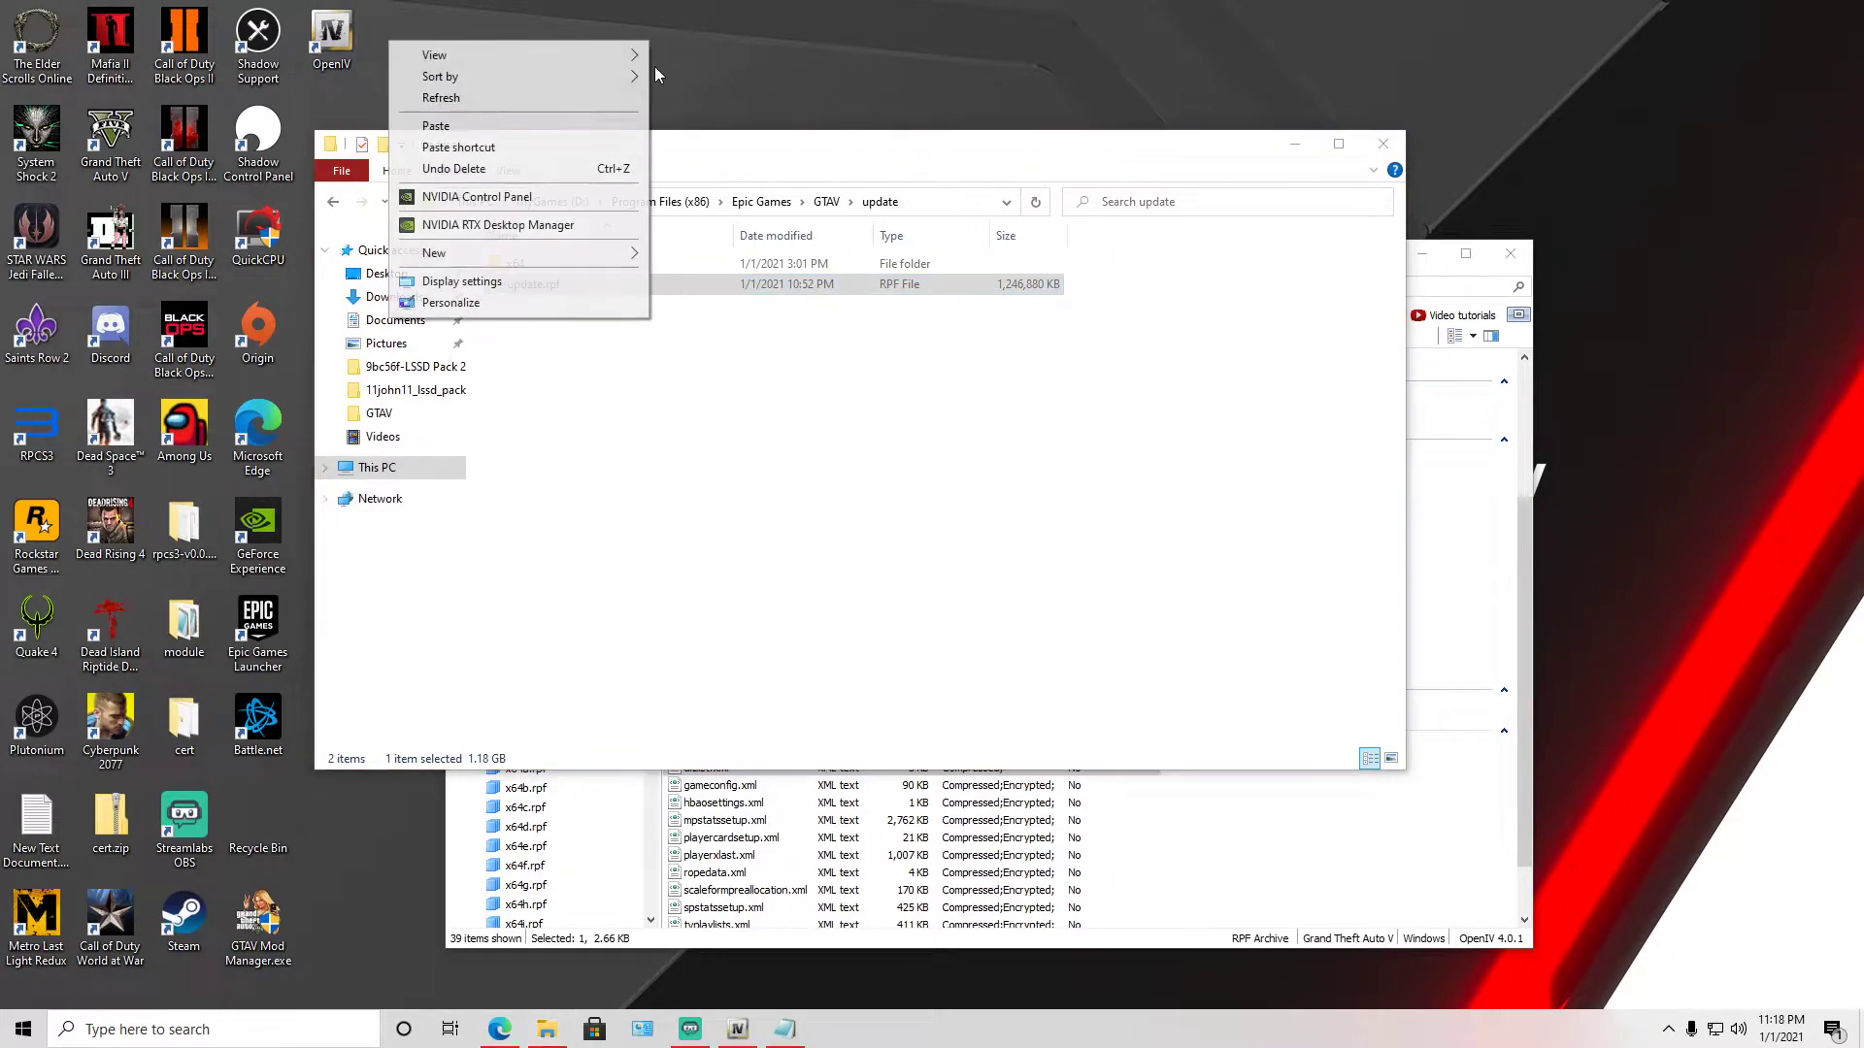
left_click(436, 126)
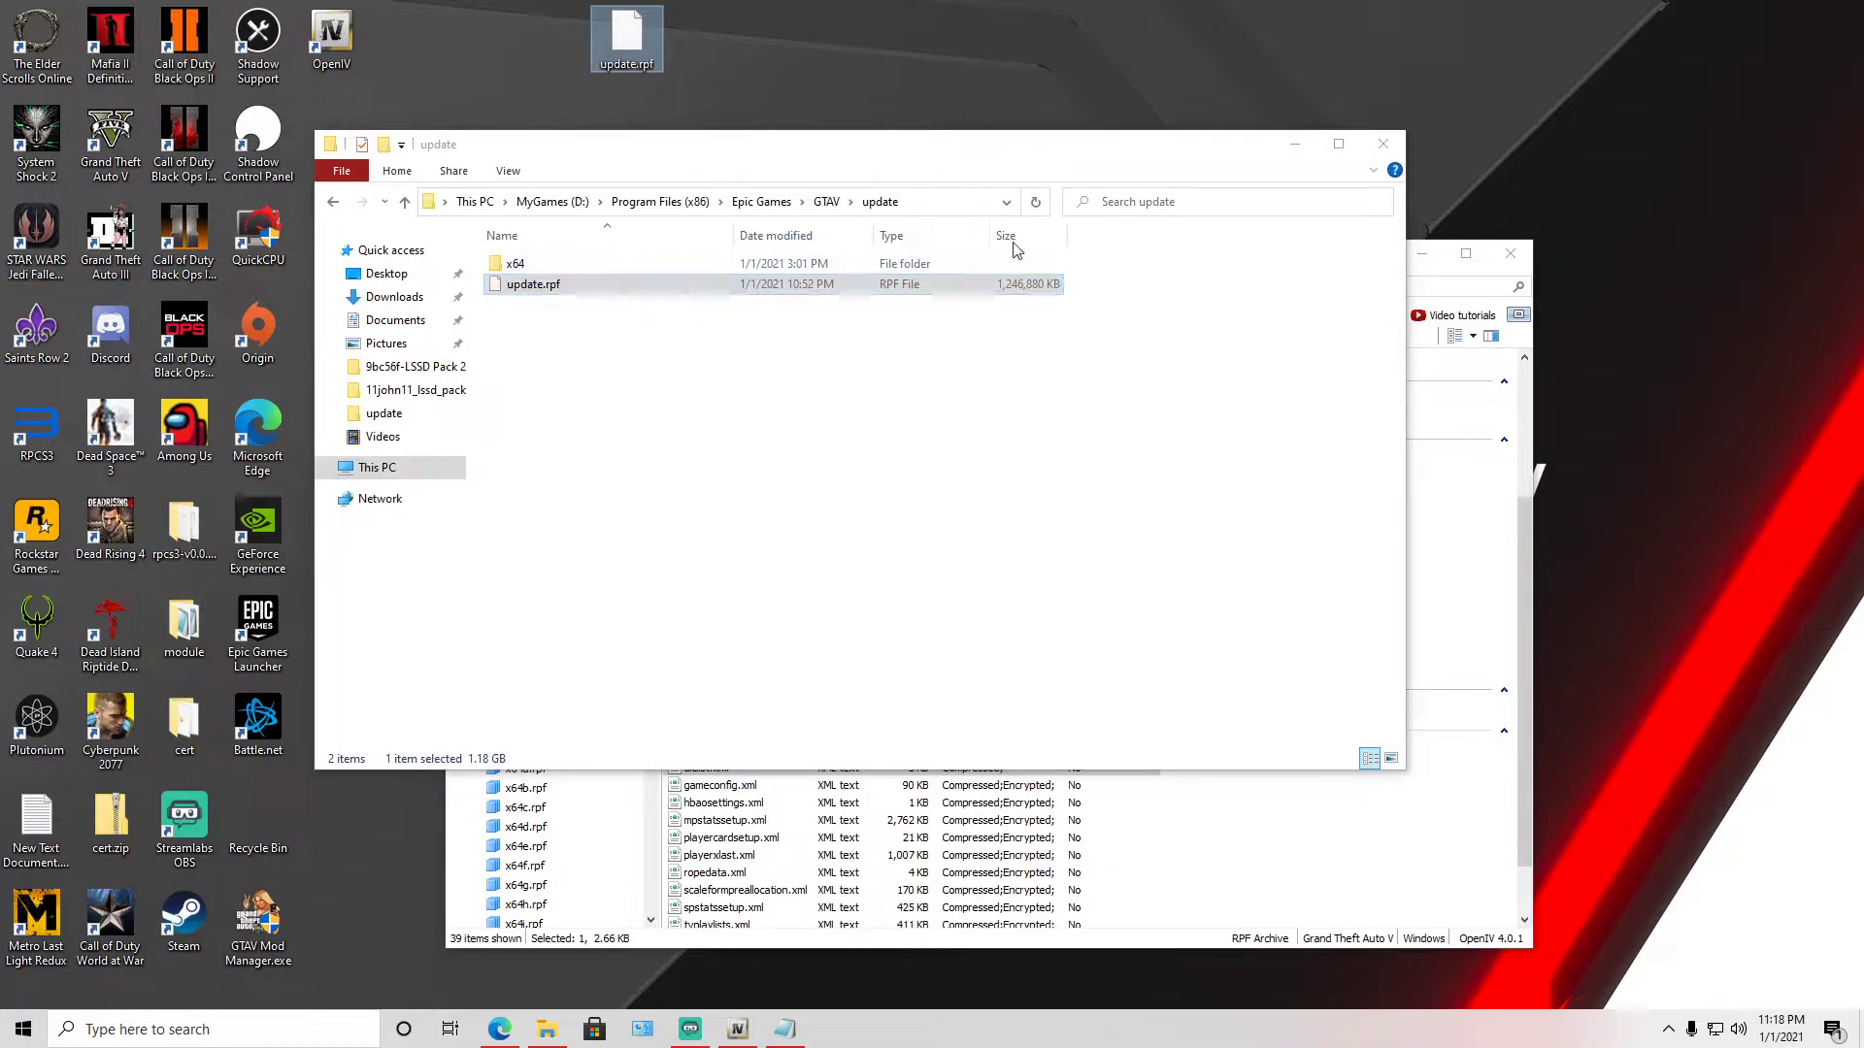
left_click(1378, 145)
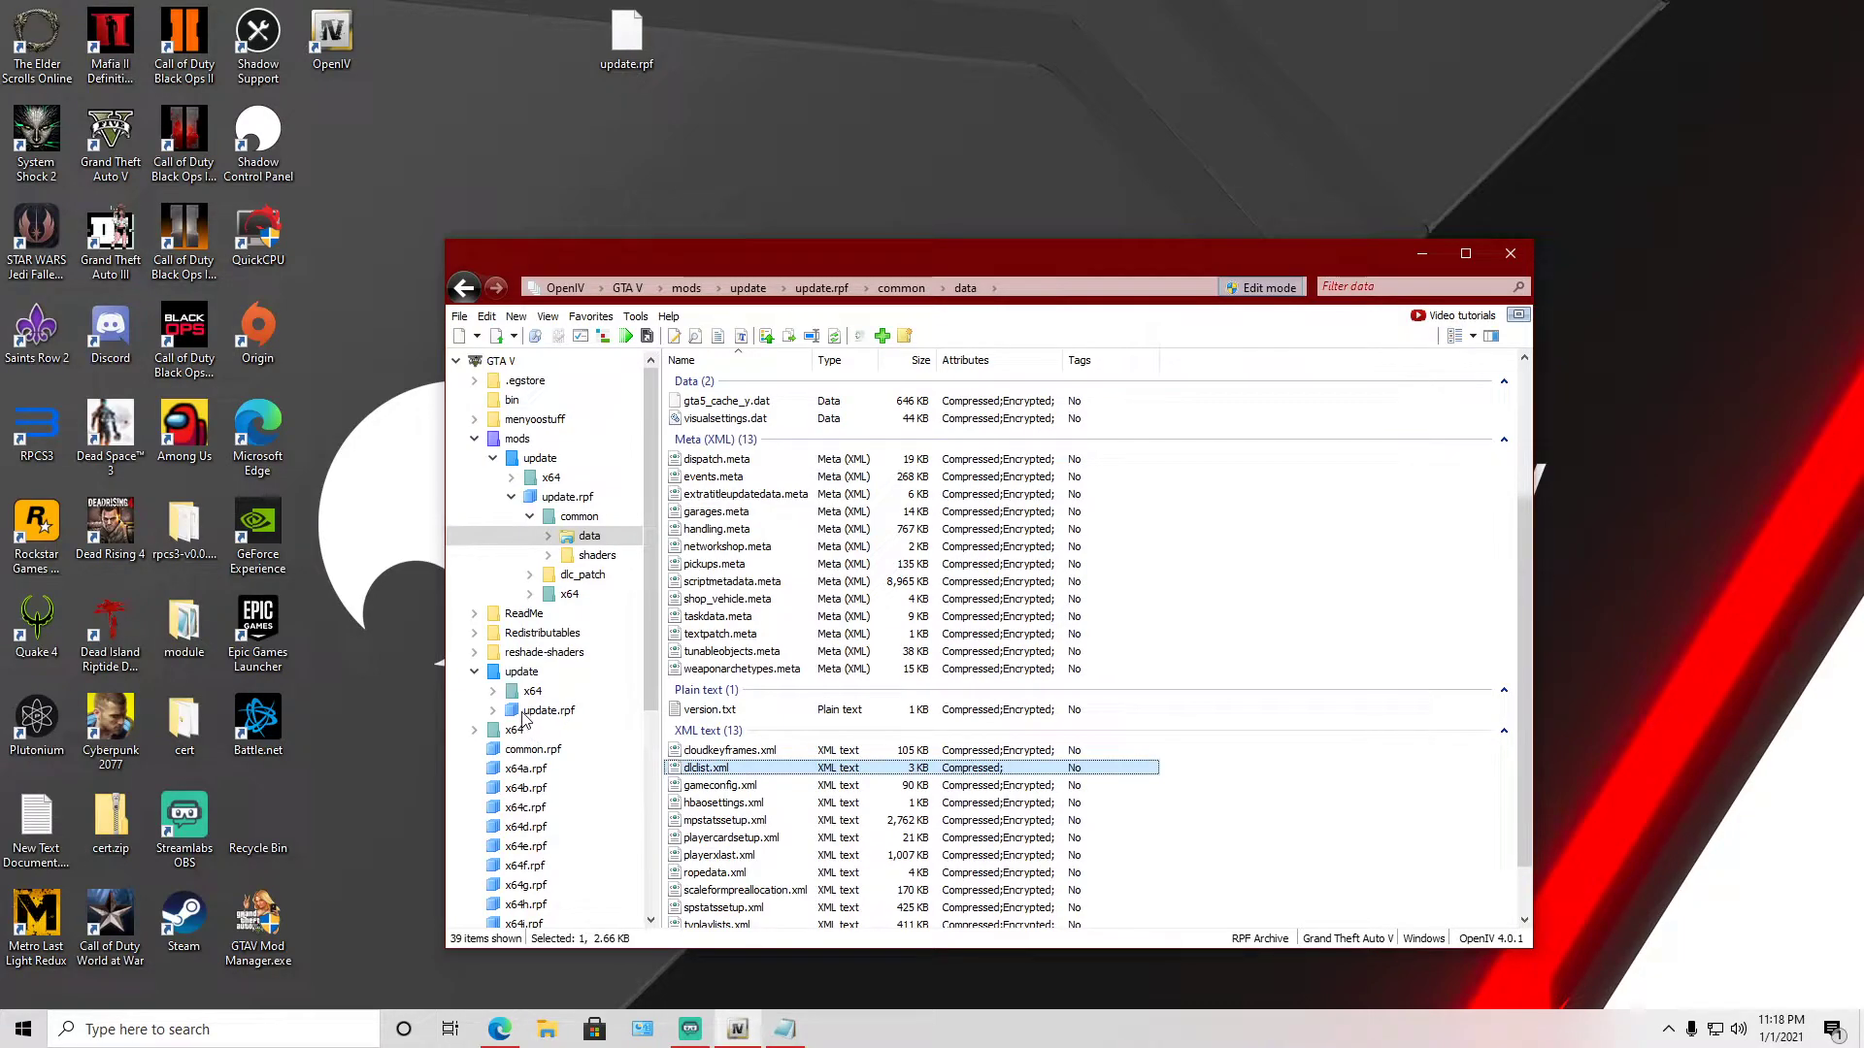
In OpenIV, open dlclist.xml for editing from the original update\update.rpf\common\data folder, outside the mods folder.
left_click(522, 674)
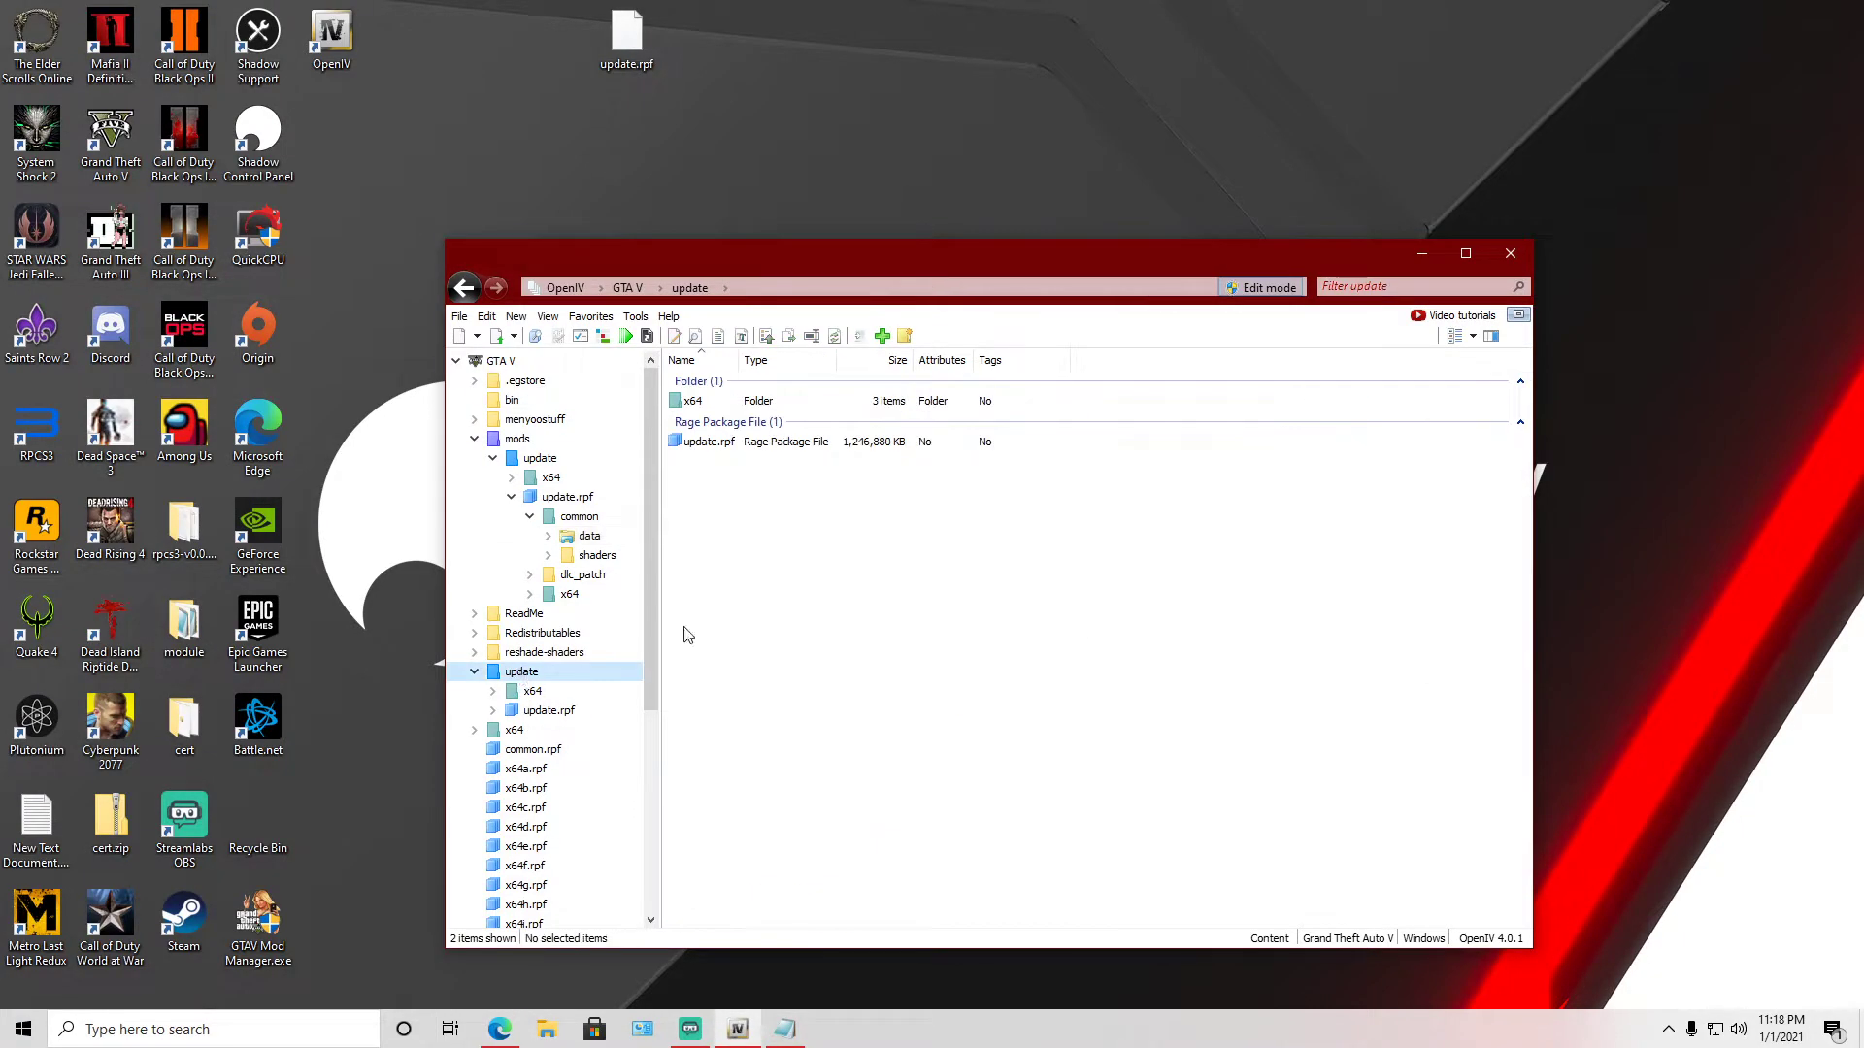
right_click(733, 449)
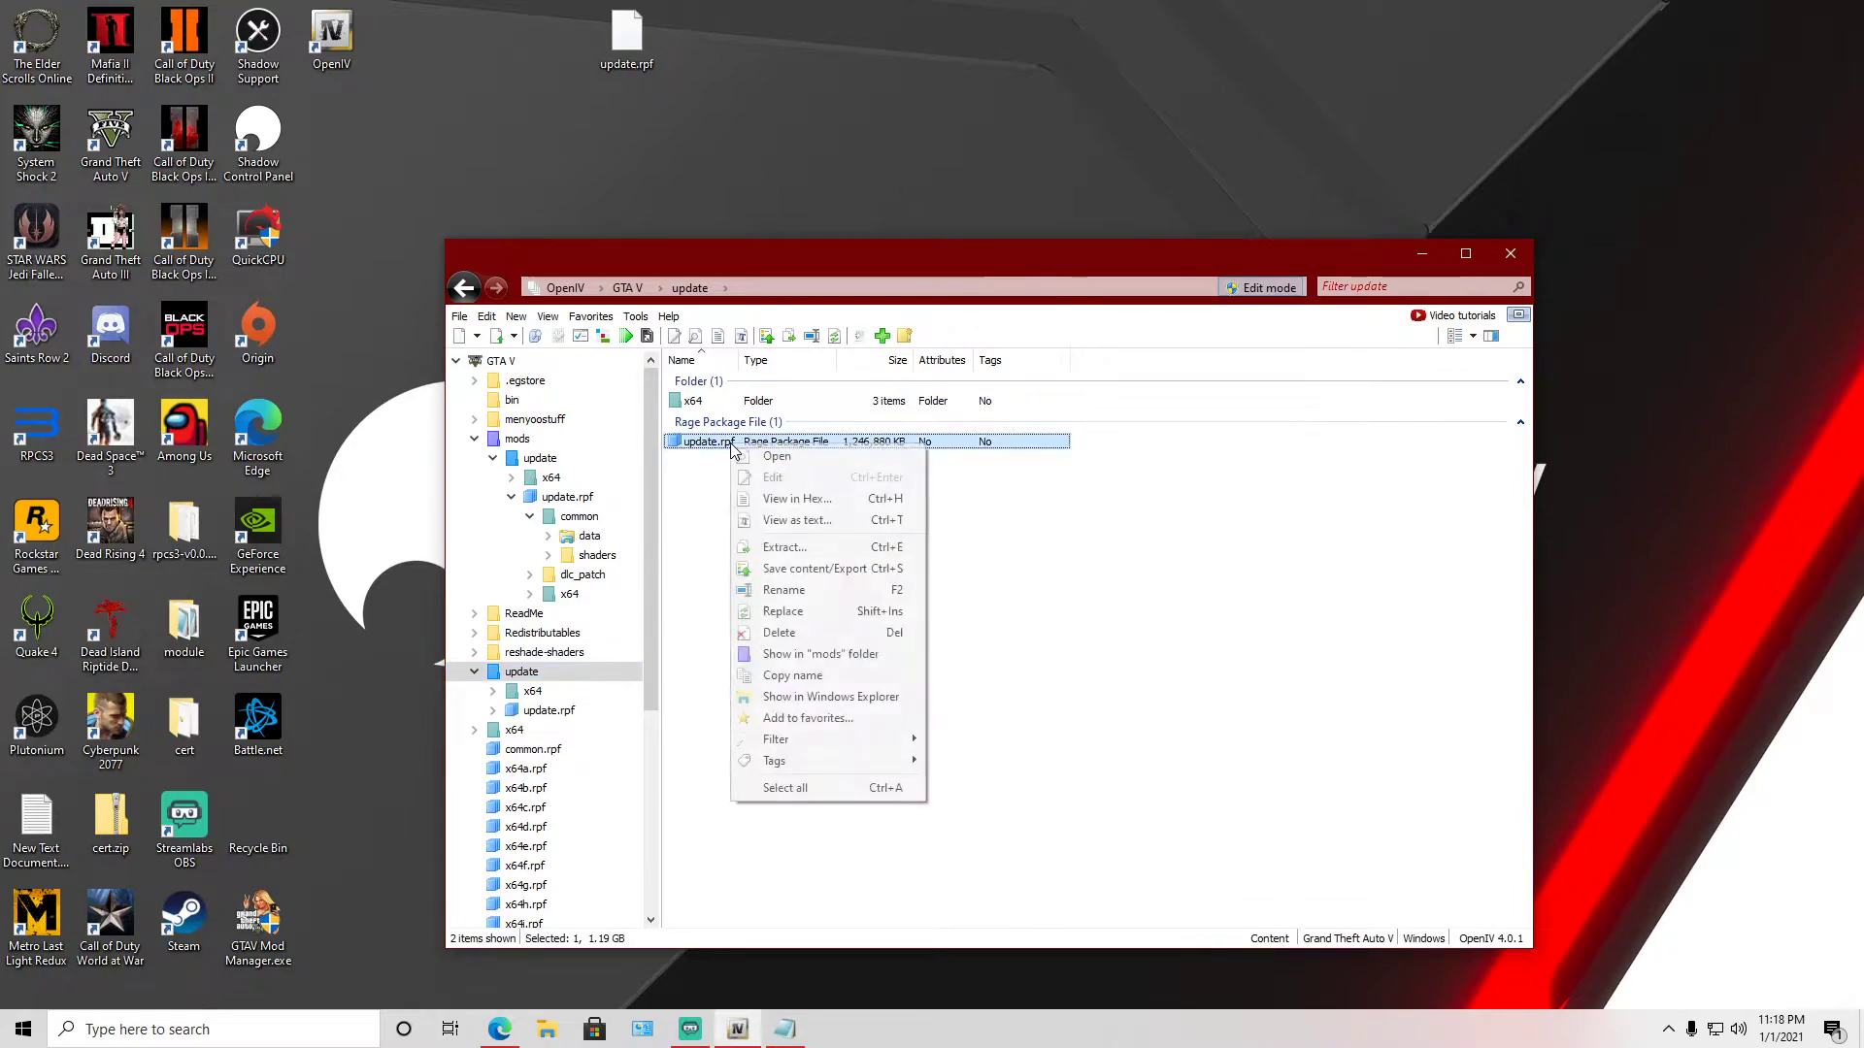
double_click(701, 446)
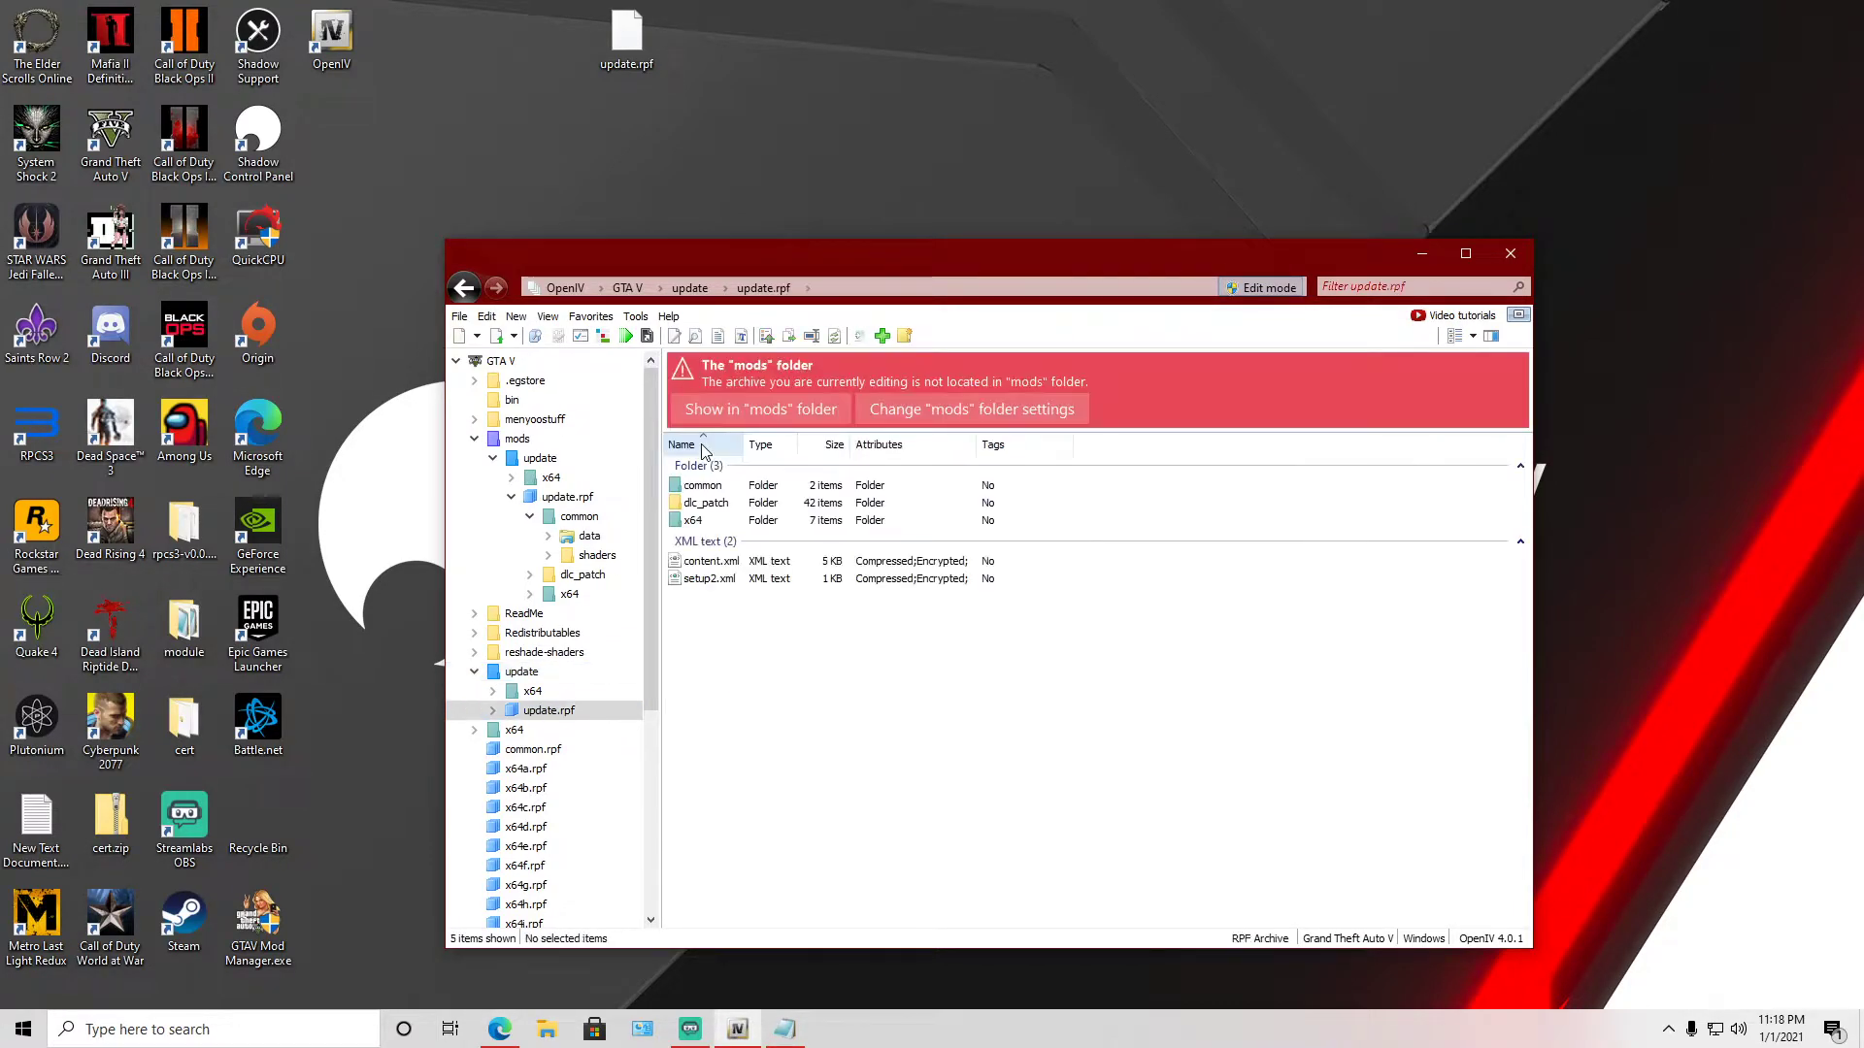
double_click(703, 484)
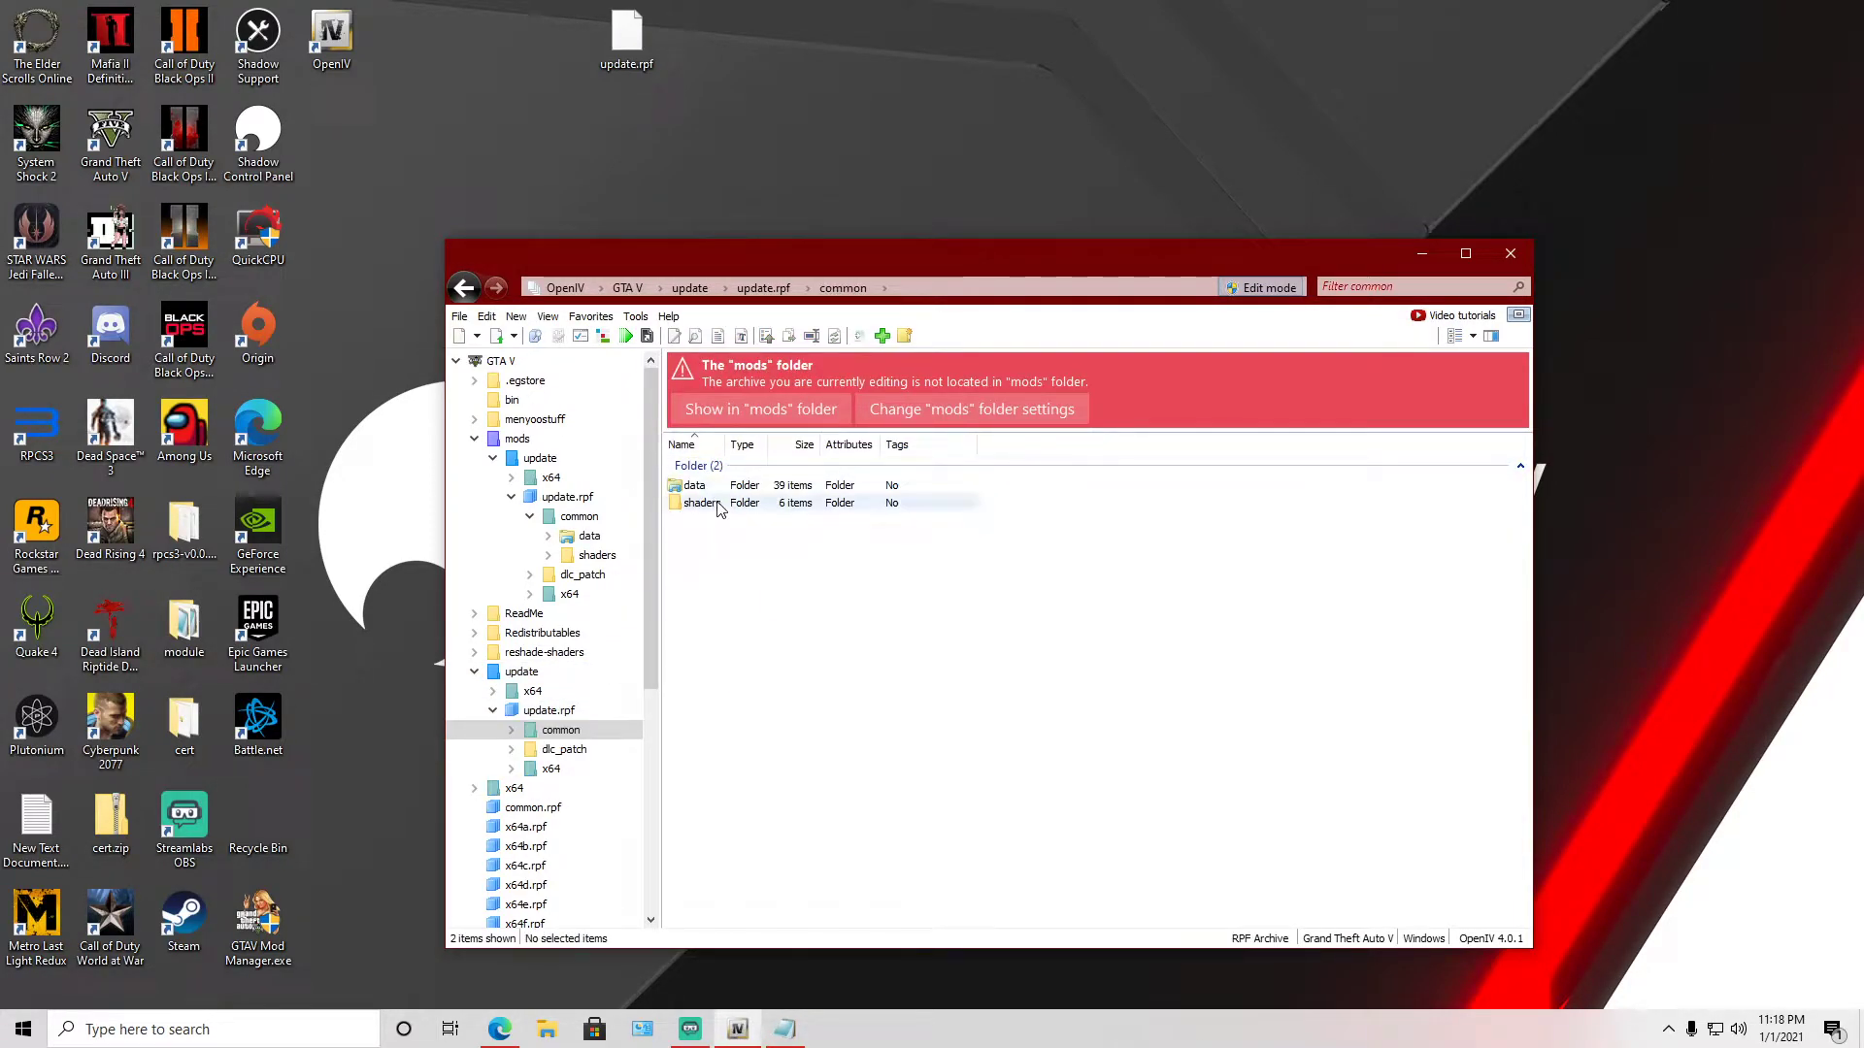
double_click(723, 485)
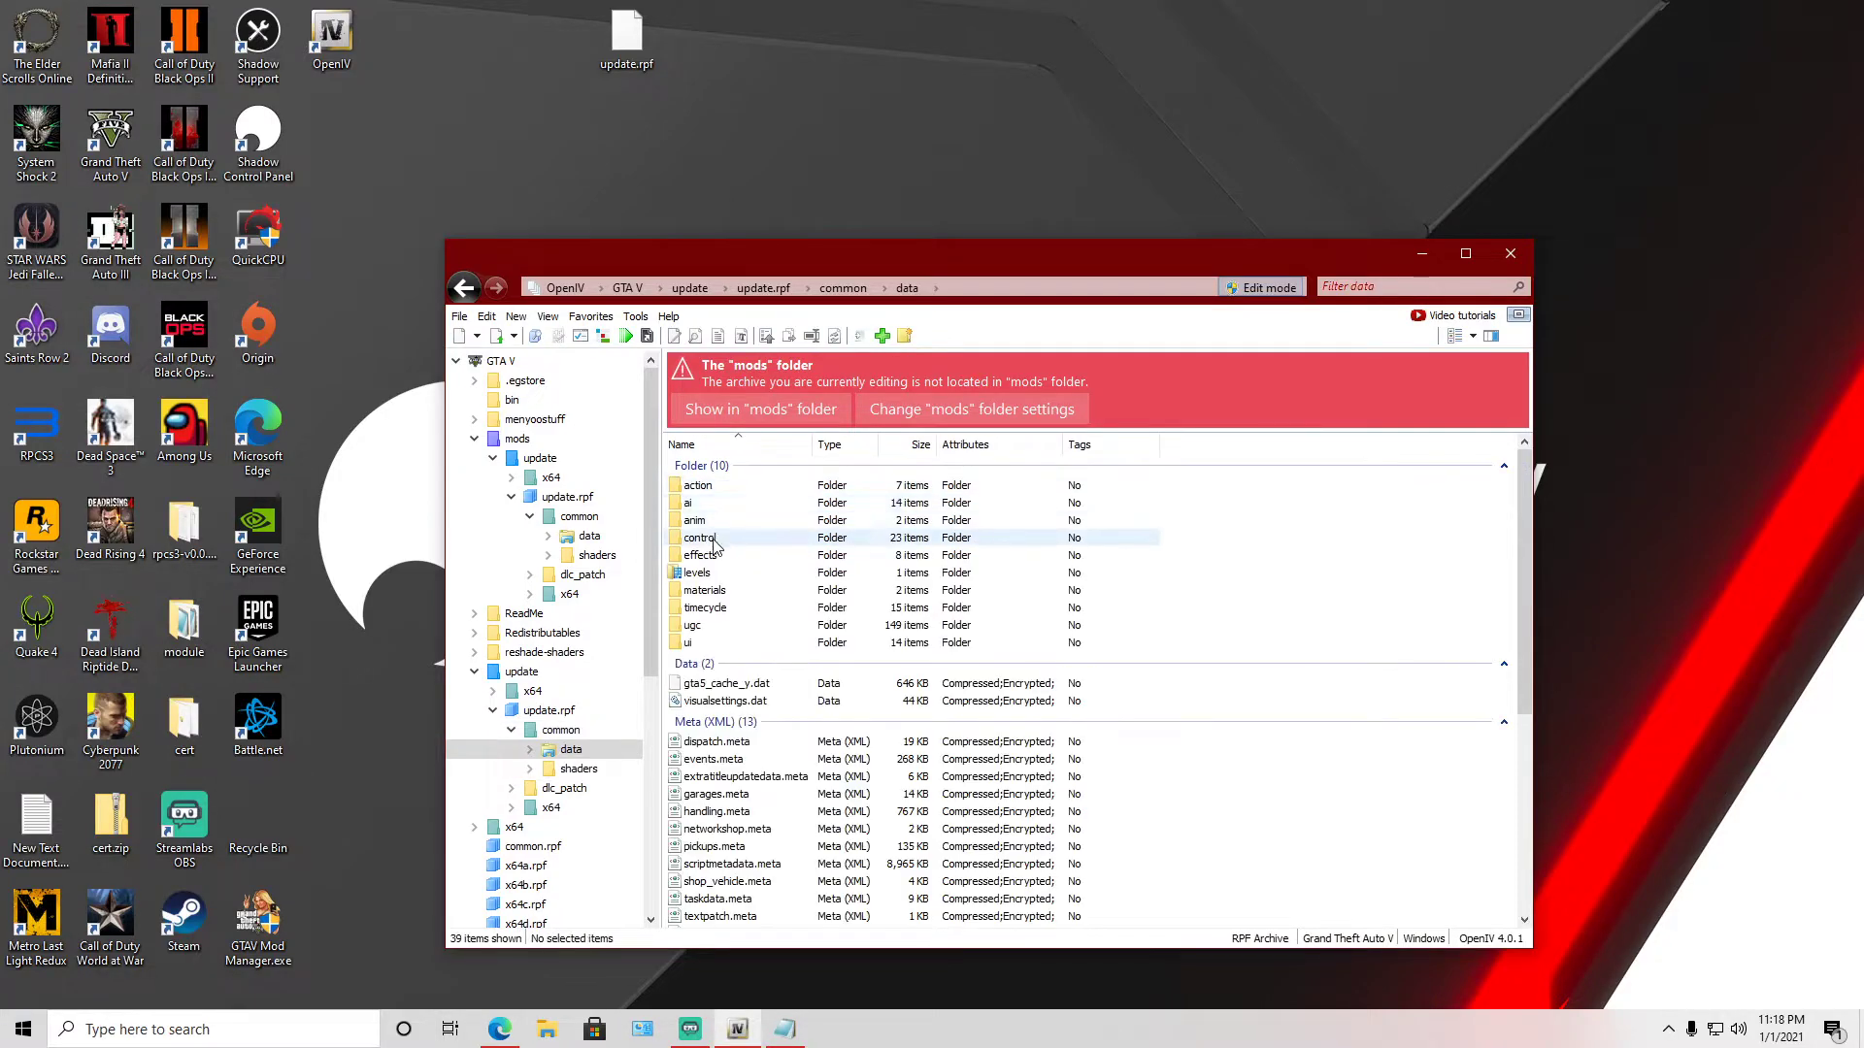
scroll(714, 660, "down", 3)
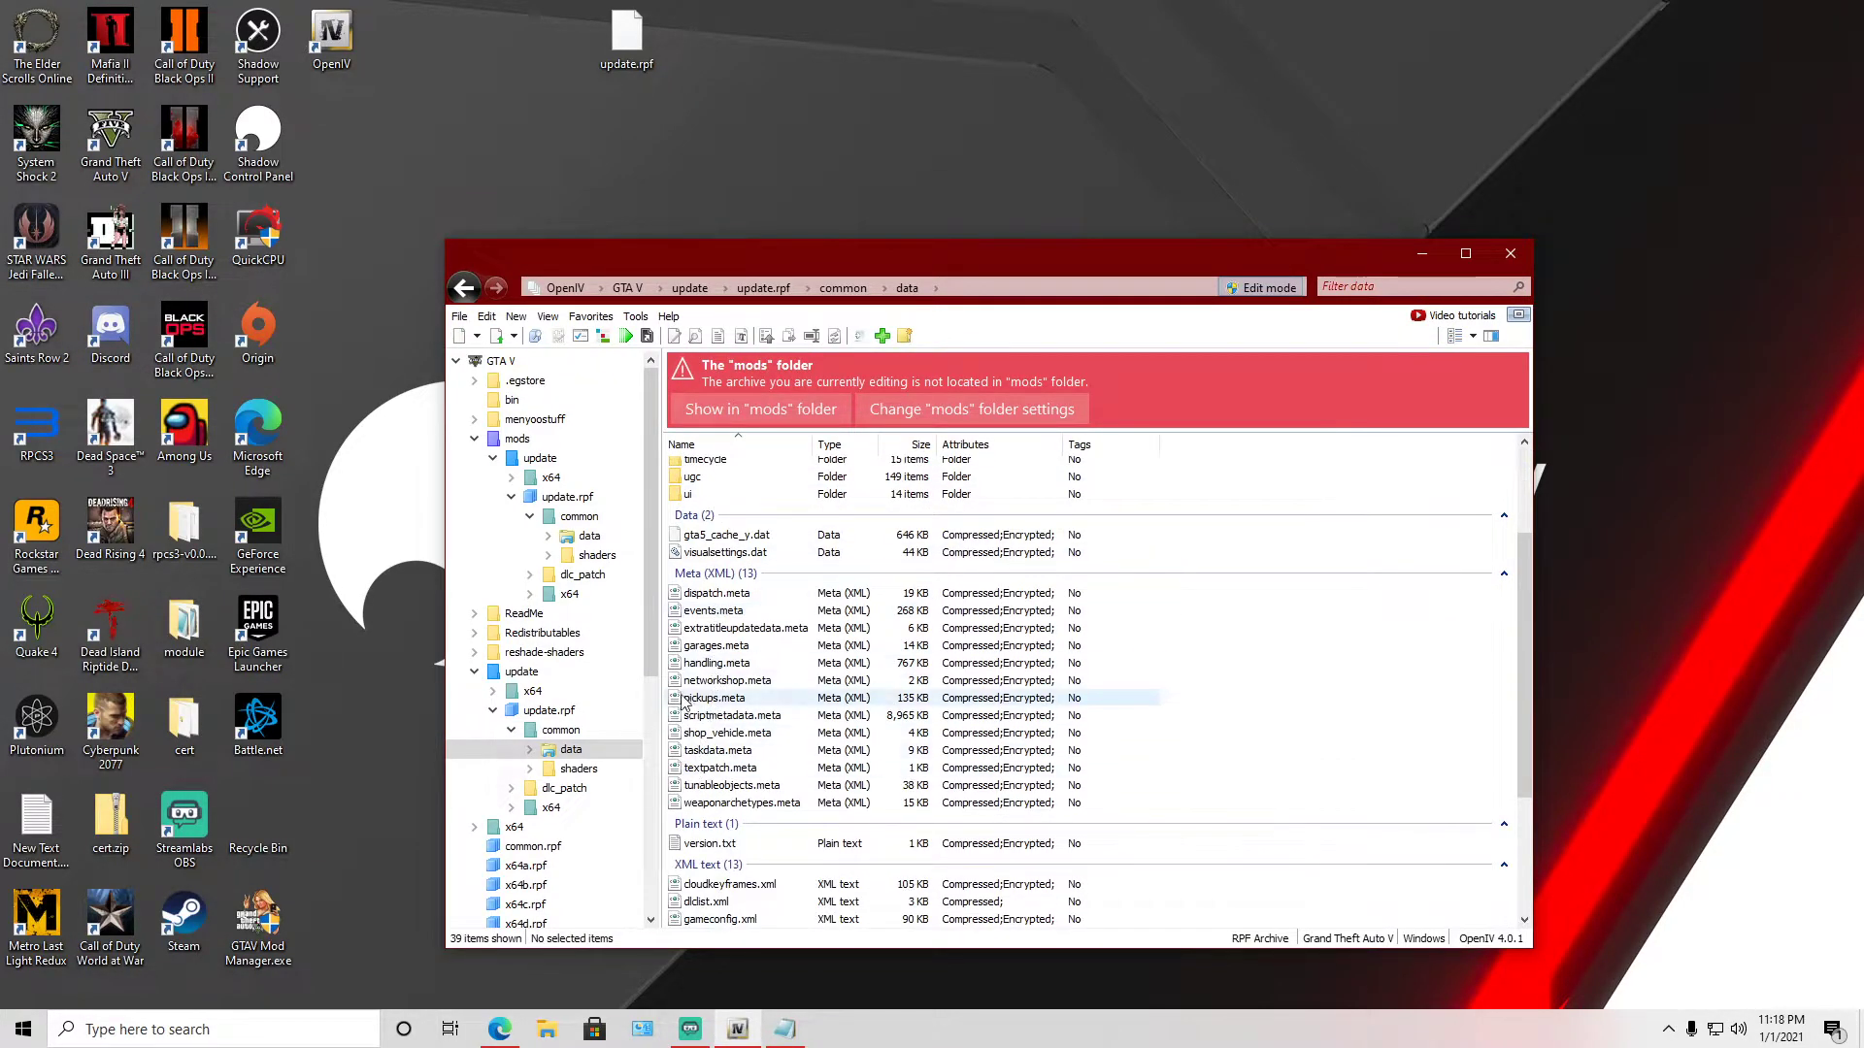
right_click(719, 902)
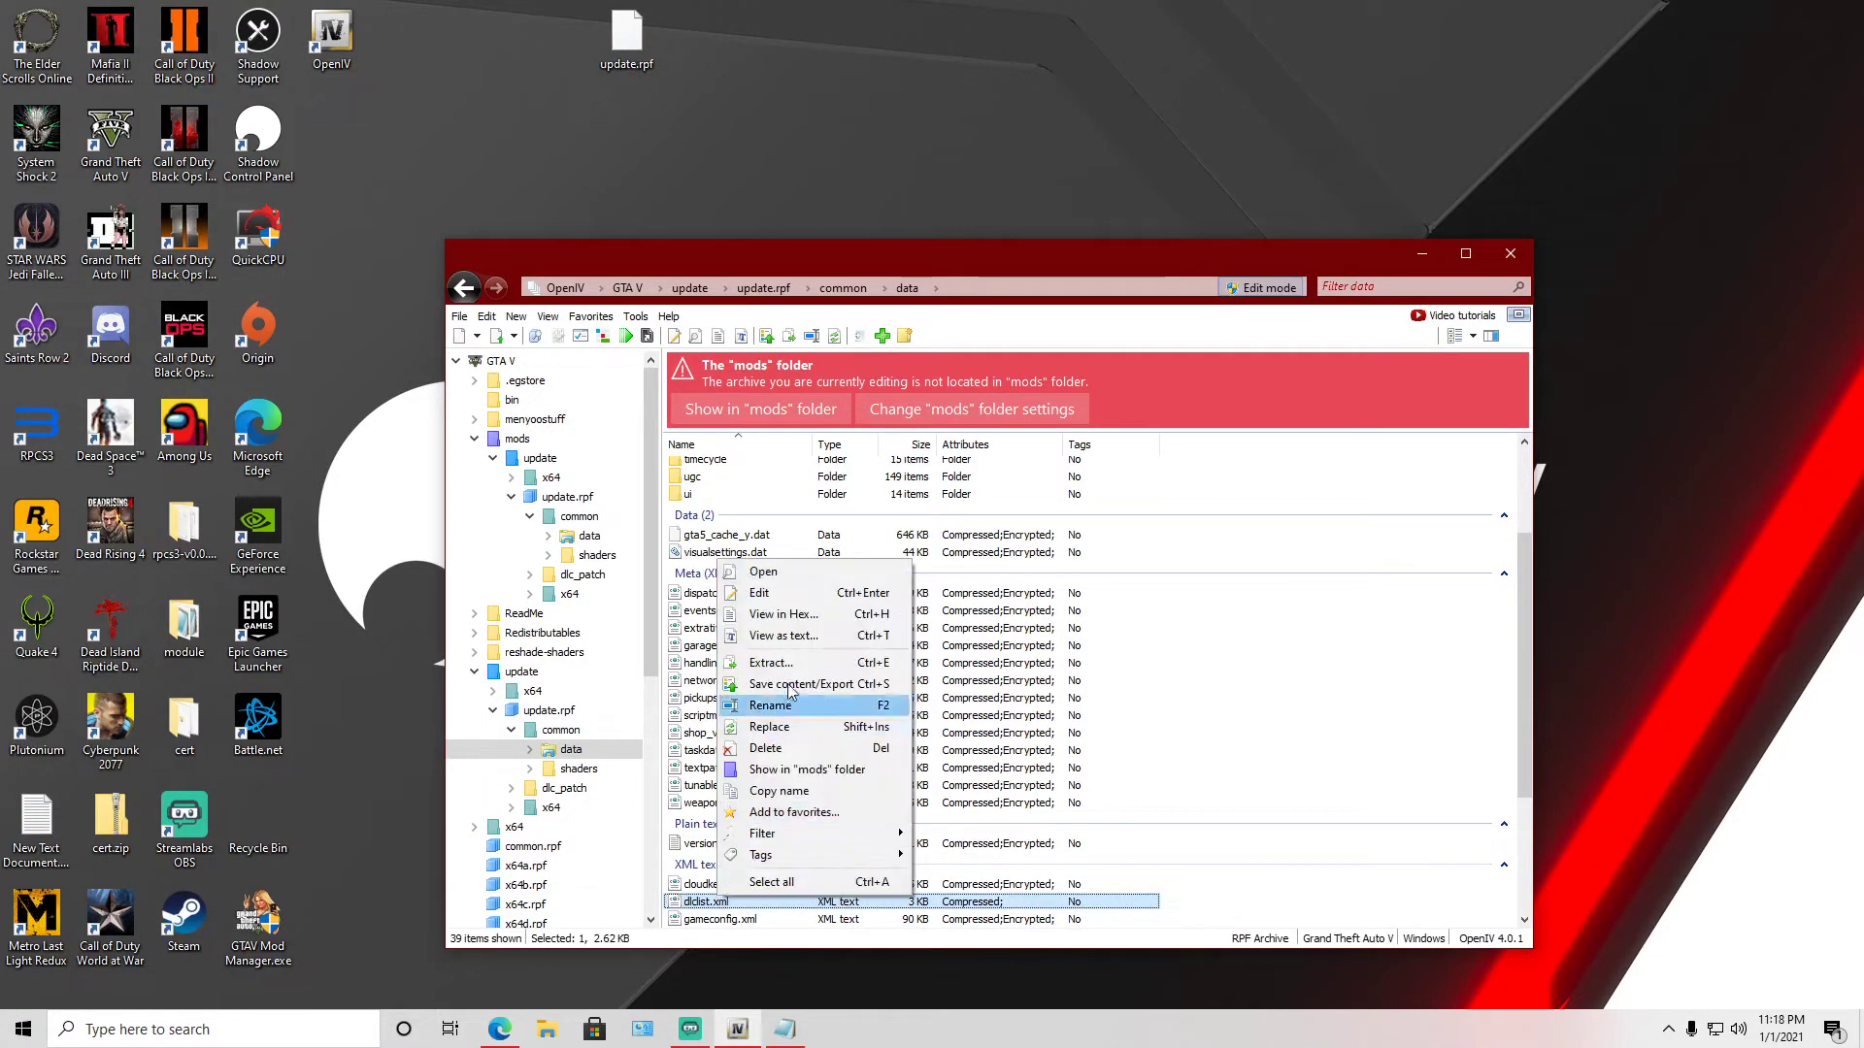
left_click(767, 593)
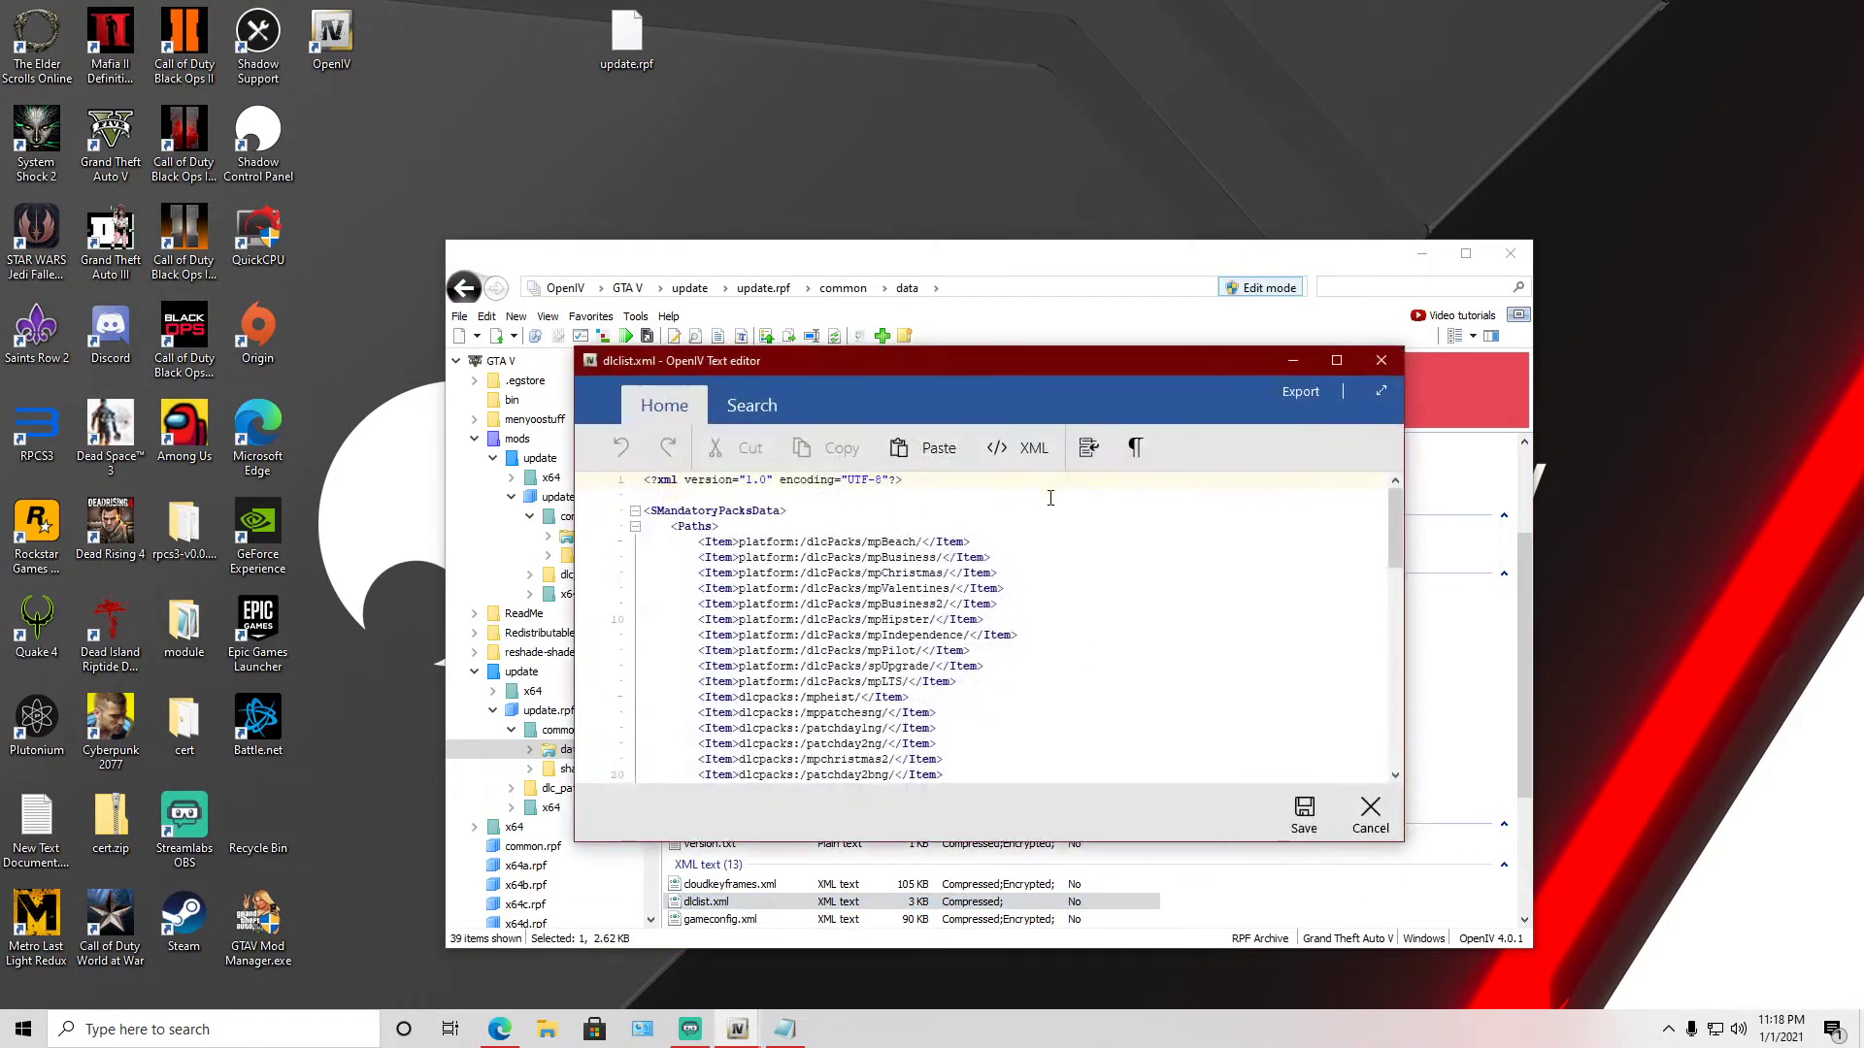
Try to paste the mod's item line on a new line below the patchday24ng entry, and close dlclist.xml without saving.
scroll(958, 663, "down", 14)
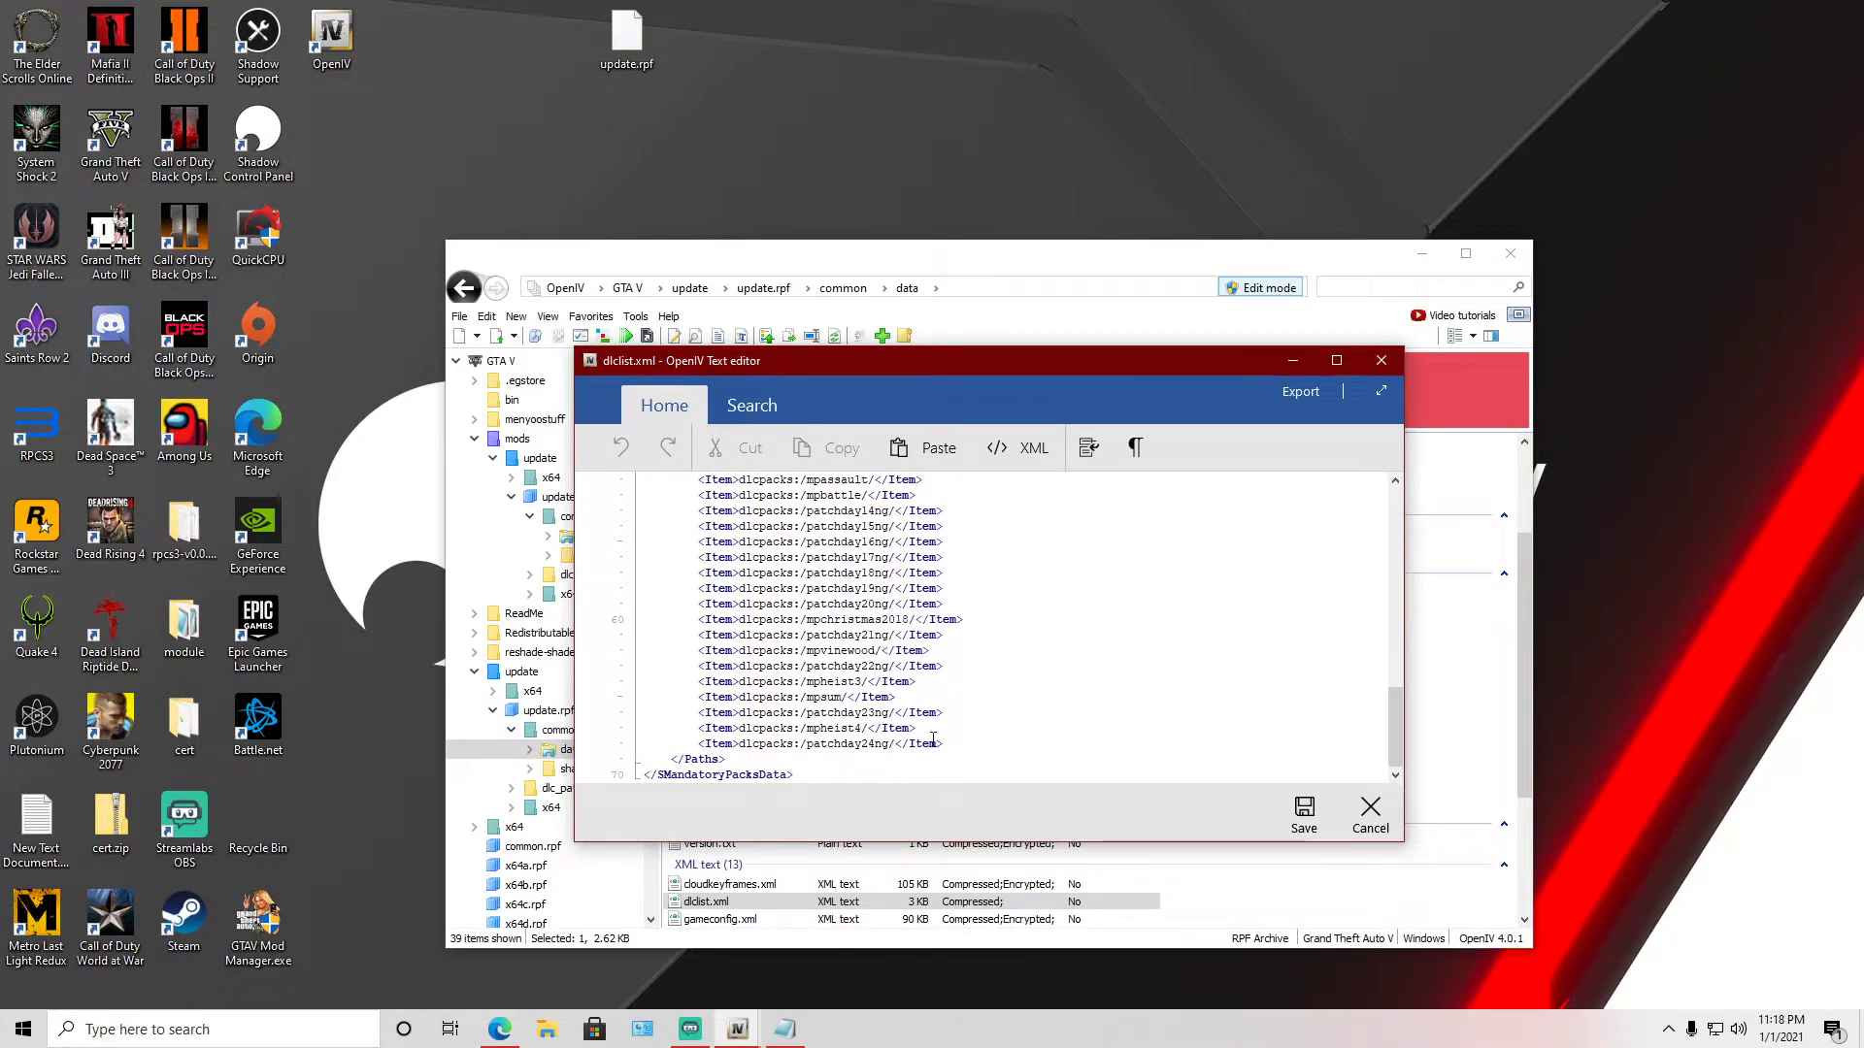
left_click(959, 743)
key("Return")
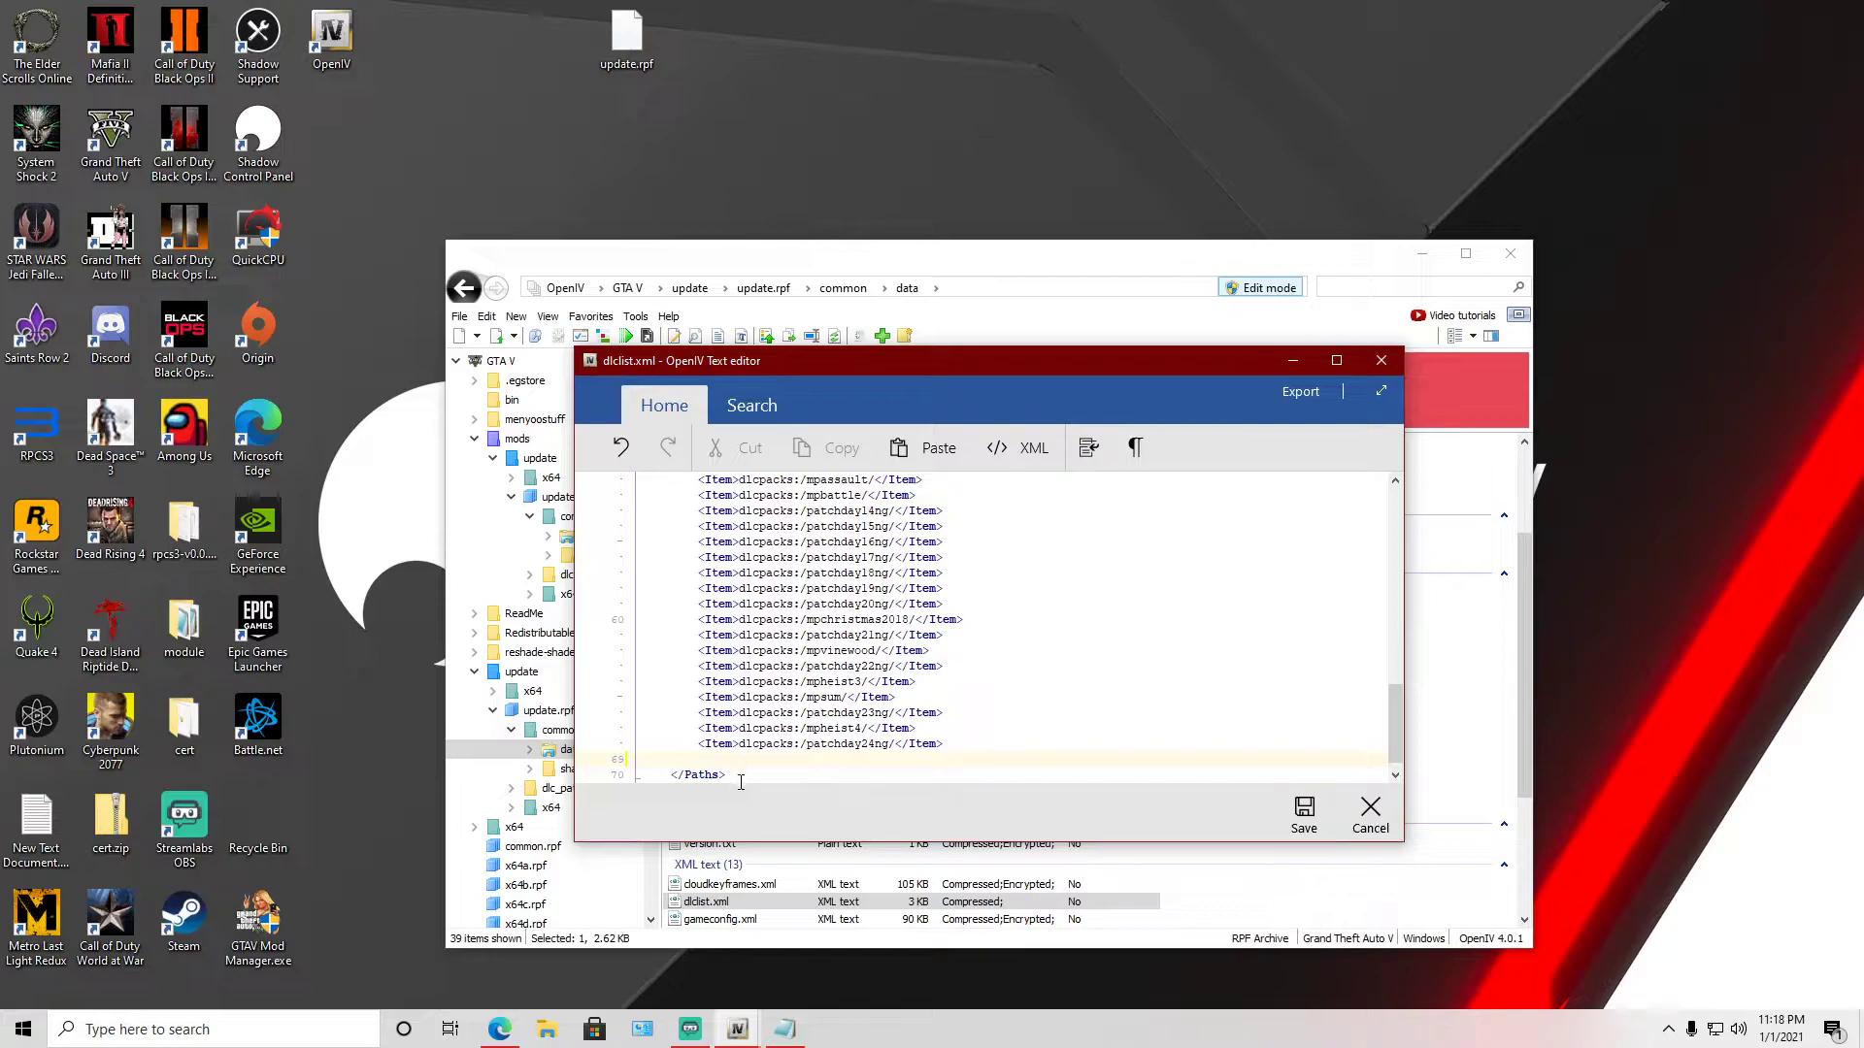
right_click(718, 761)
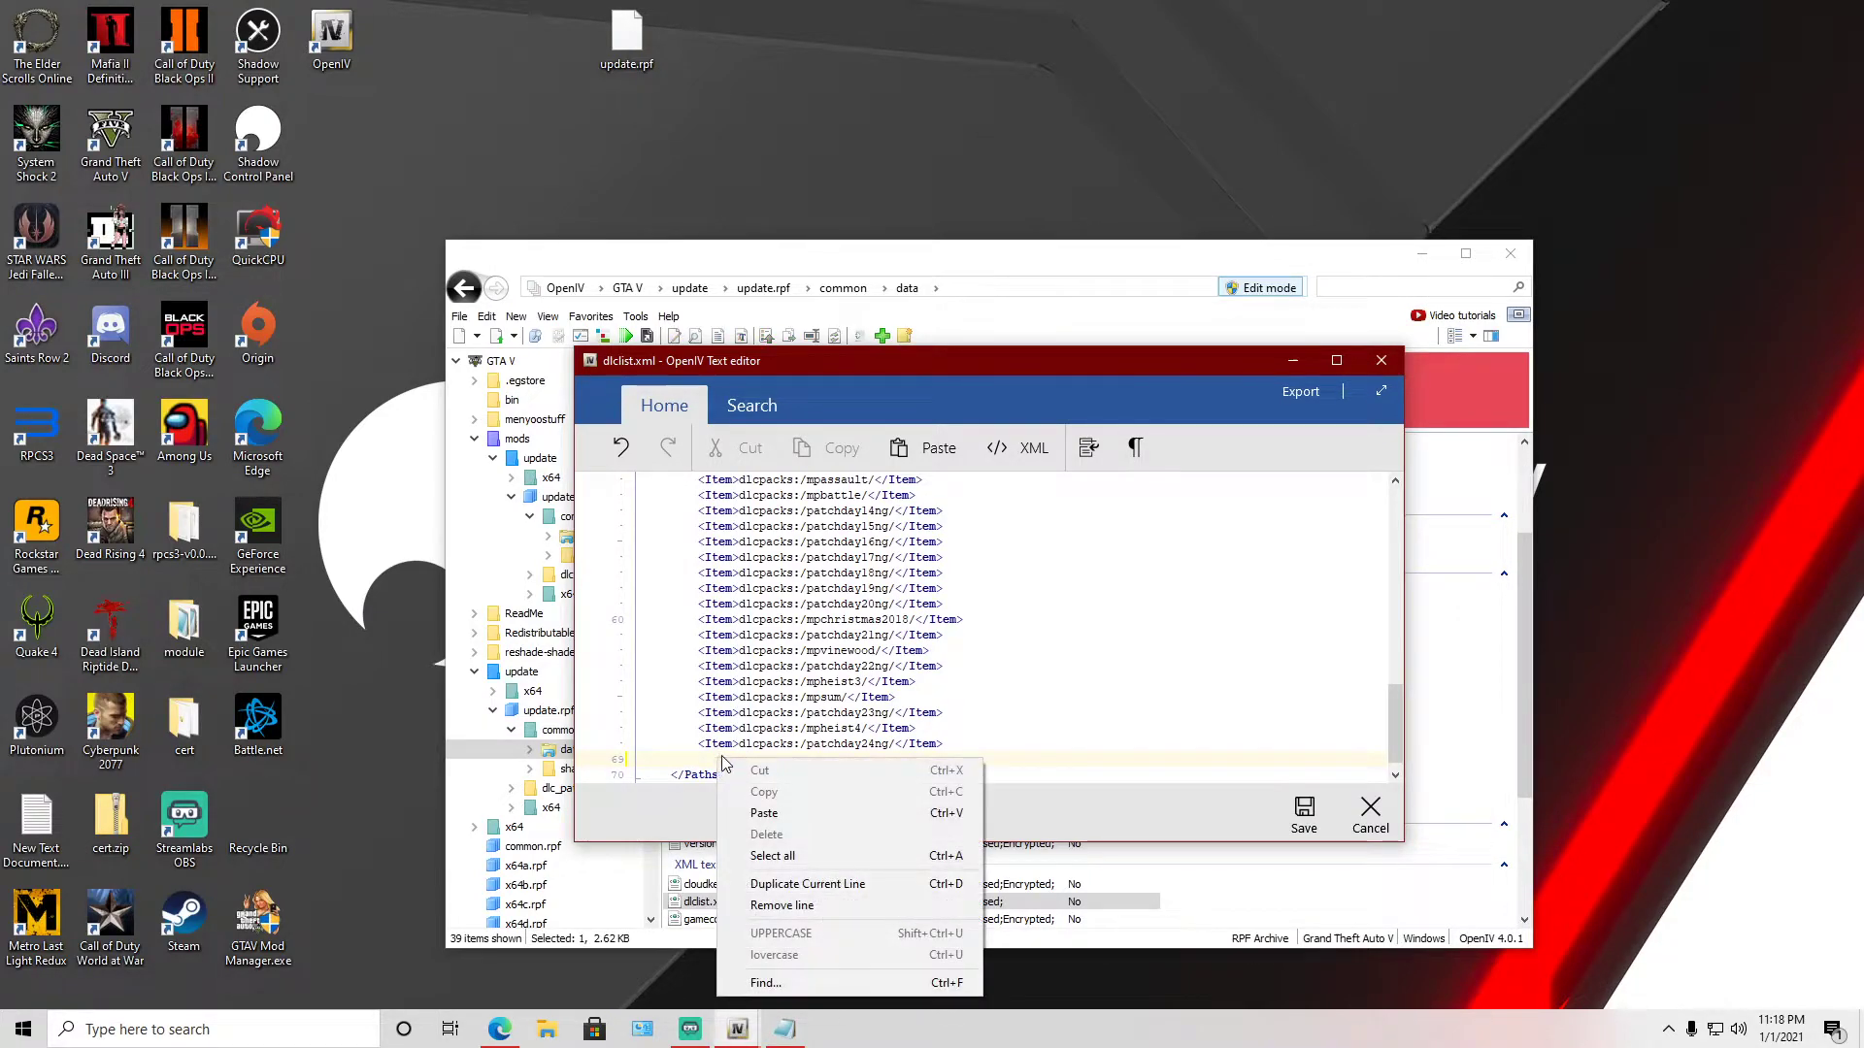
left_click(765, 814)
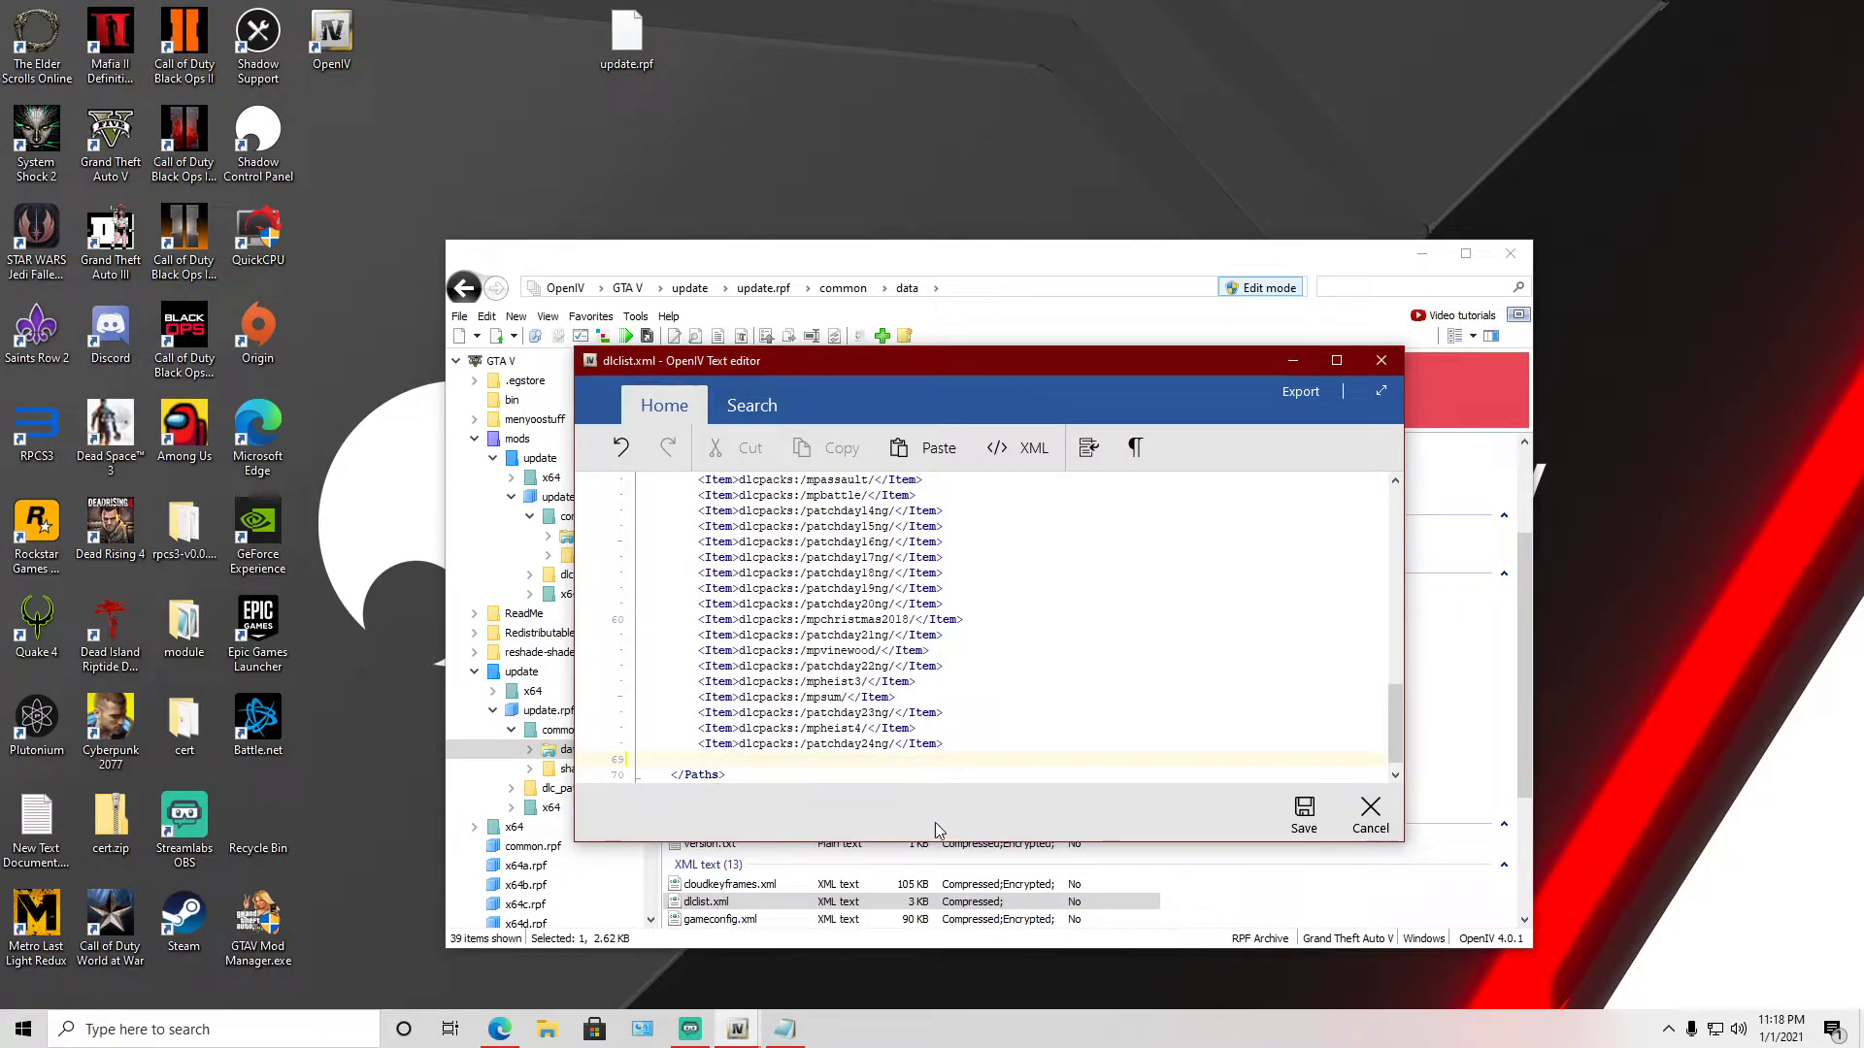
left_click(1364, 833)
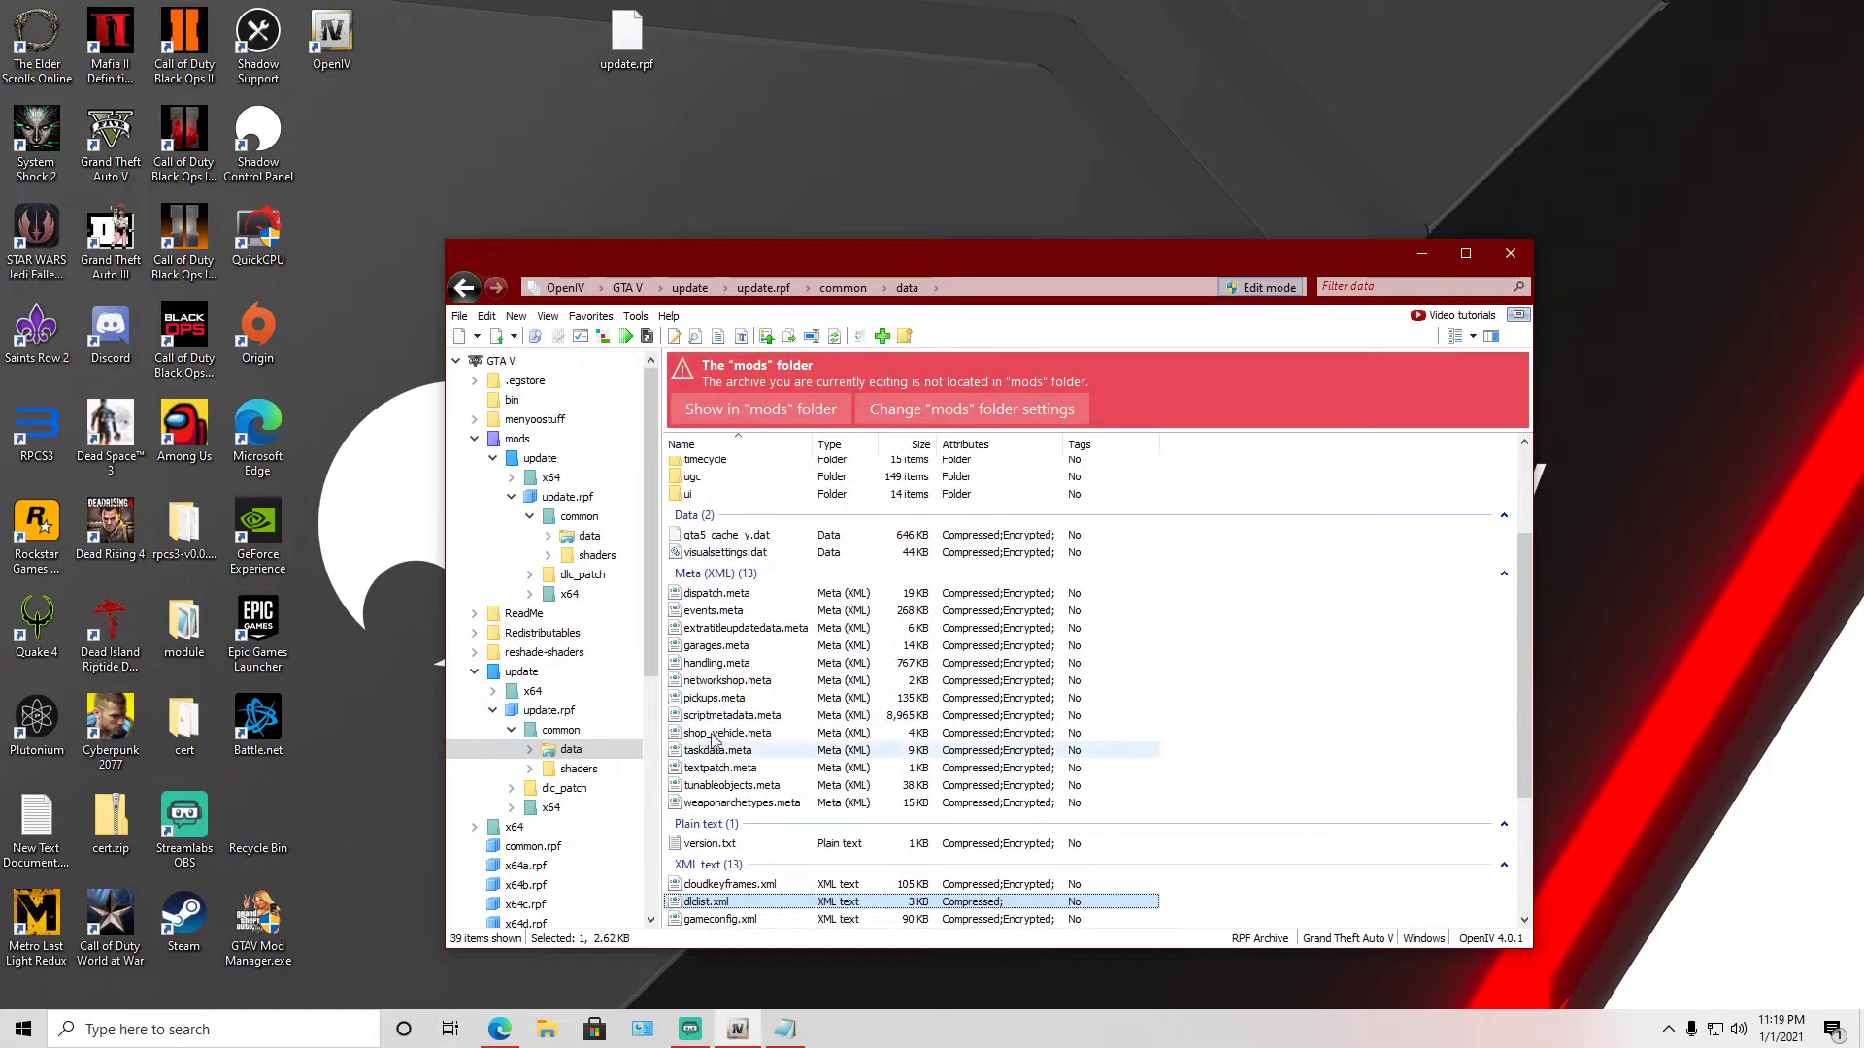
Reopen dlclist.xml for editing and copy the 11john11_lssd_pack item line from ReadMe.txt, minimizing the readme when done.
right_click(730, 900)
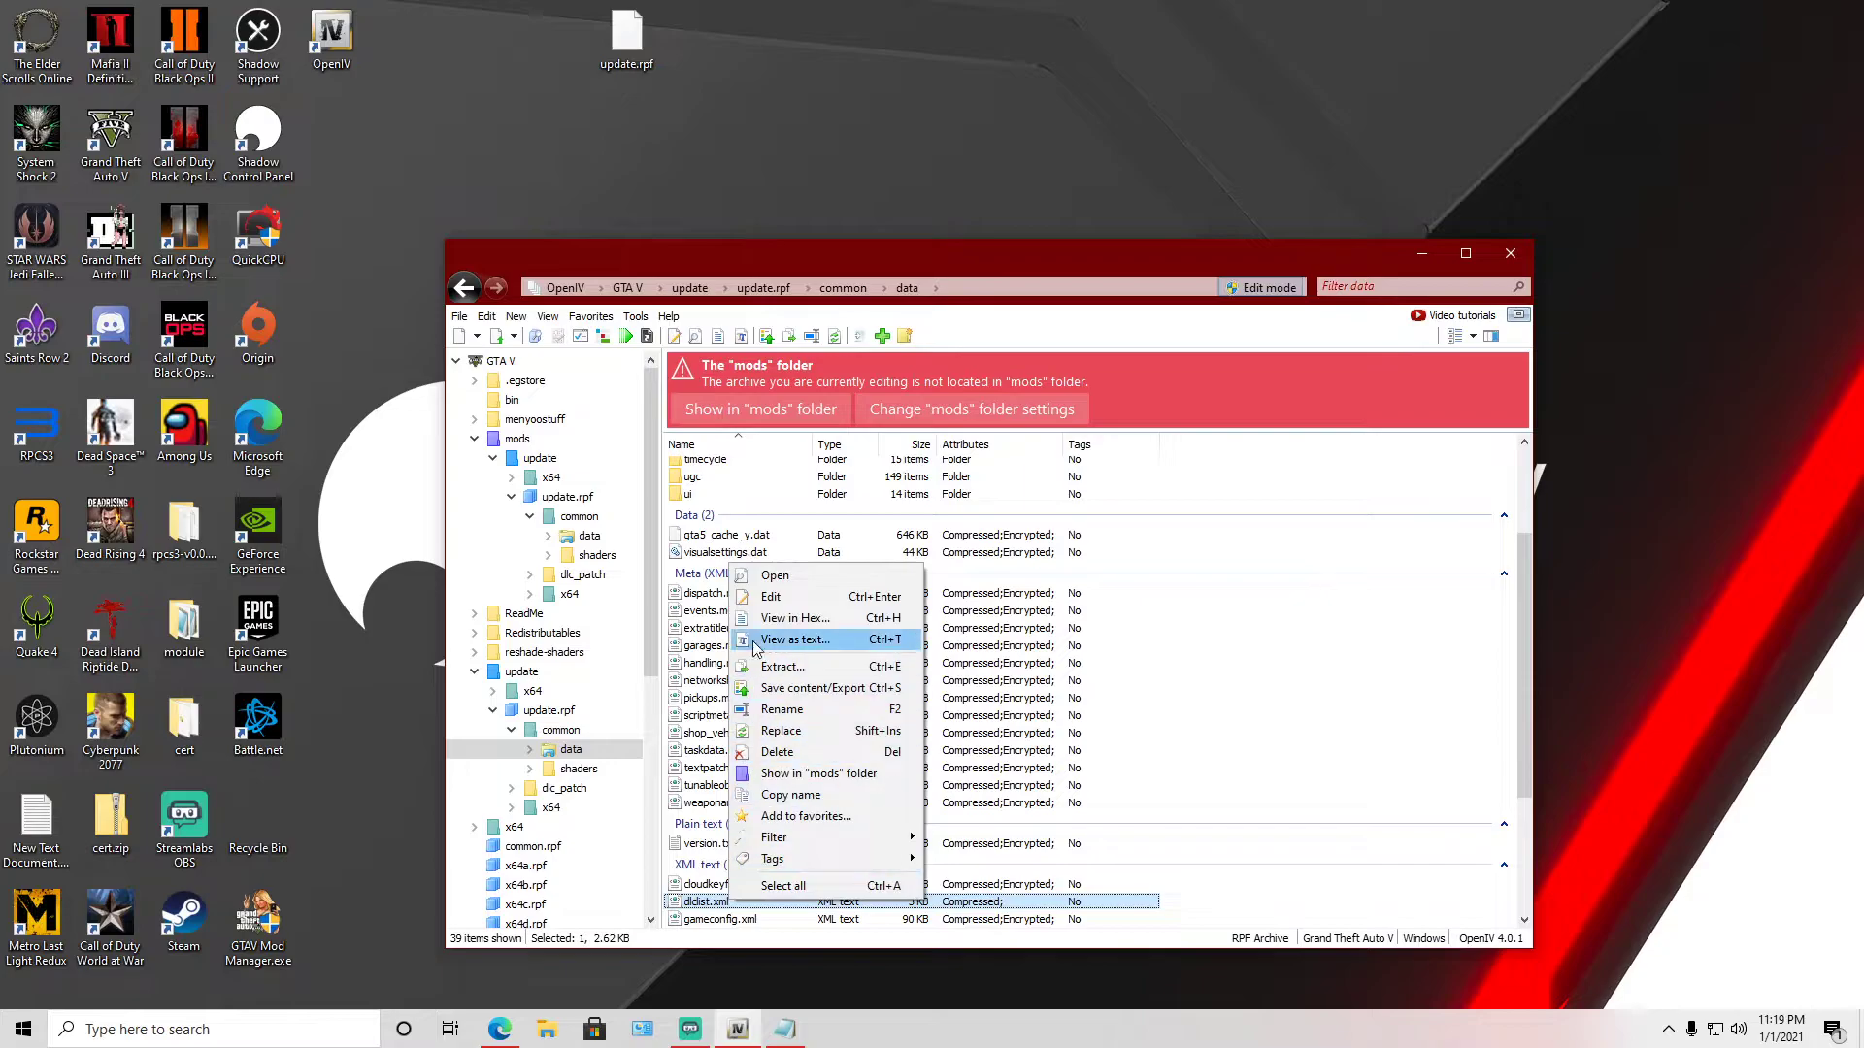
left_click(769, 598)
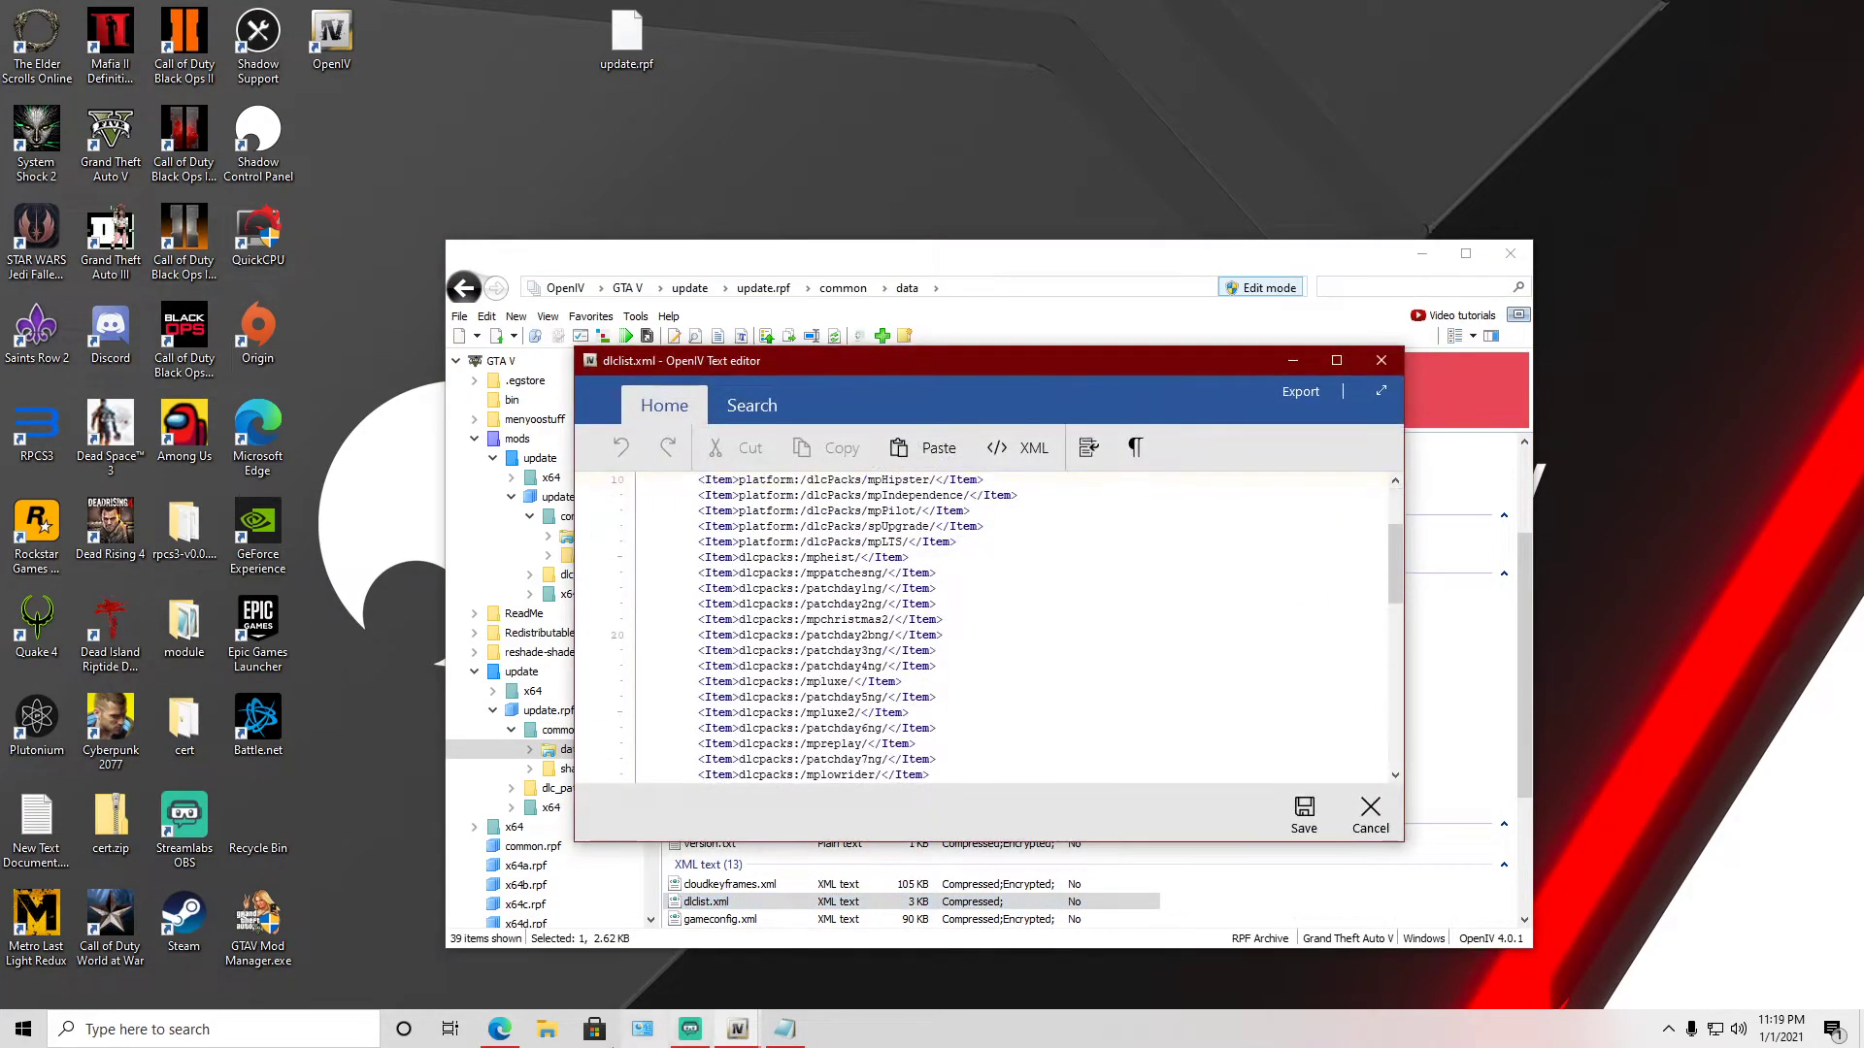
left_click(785, 1029)
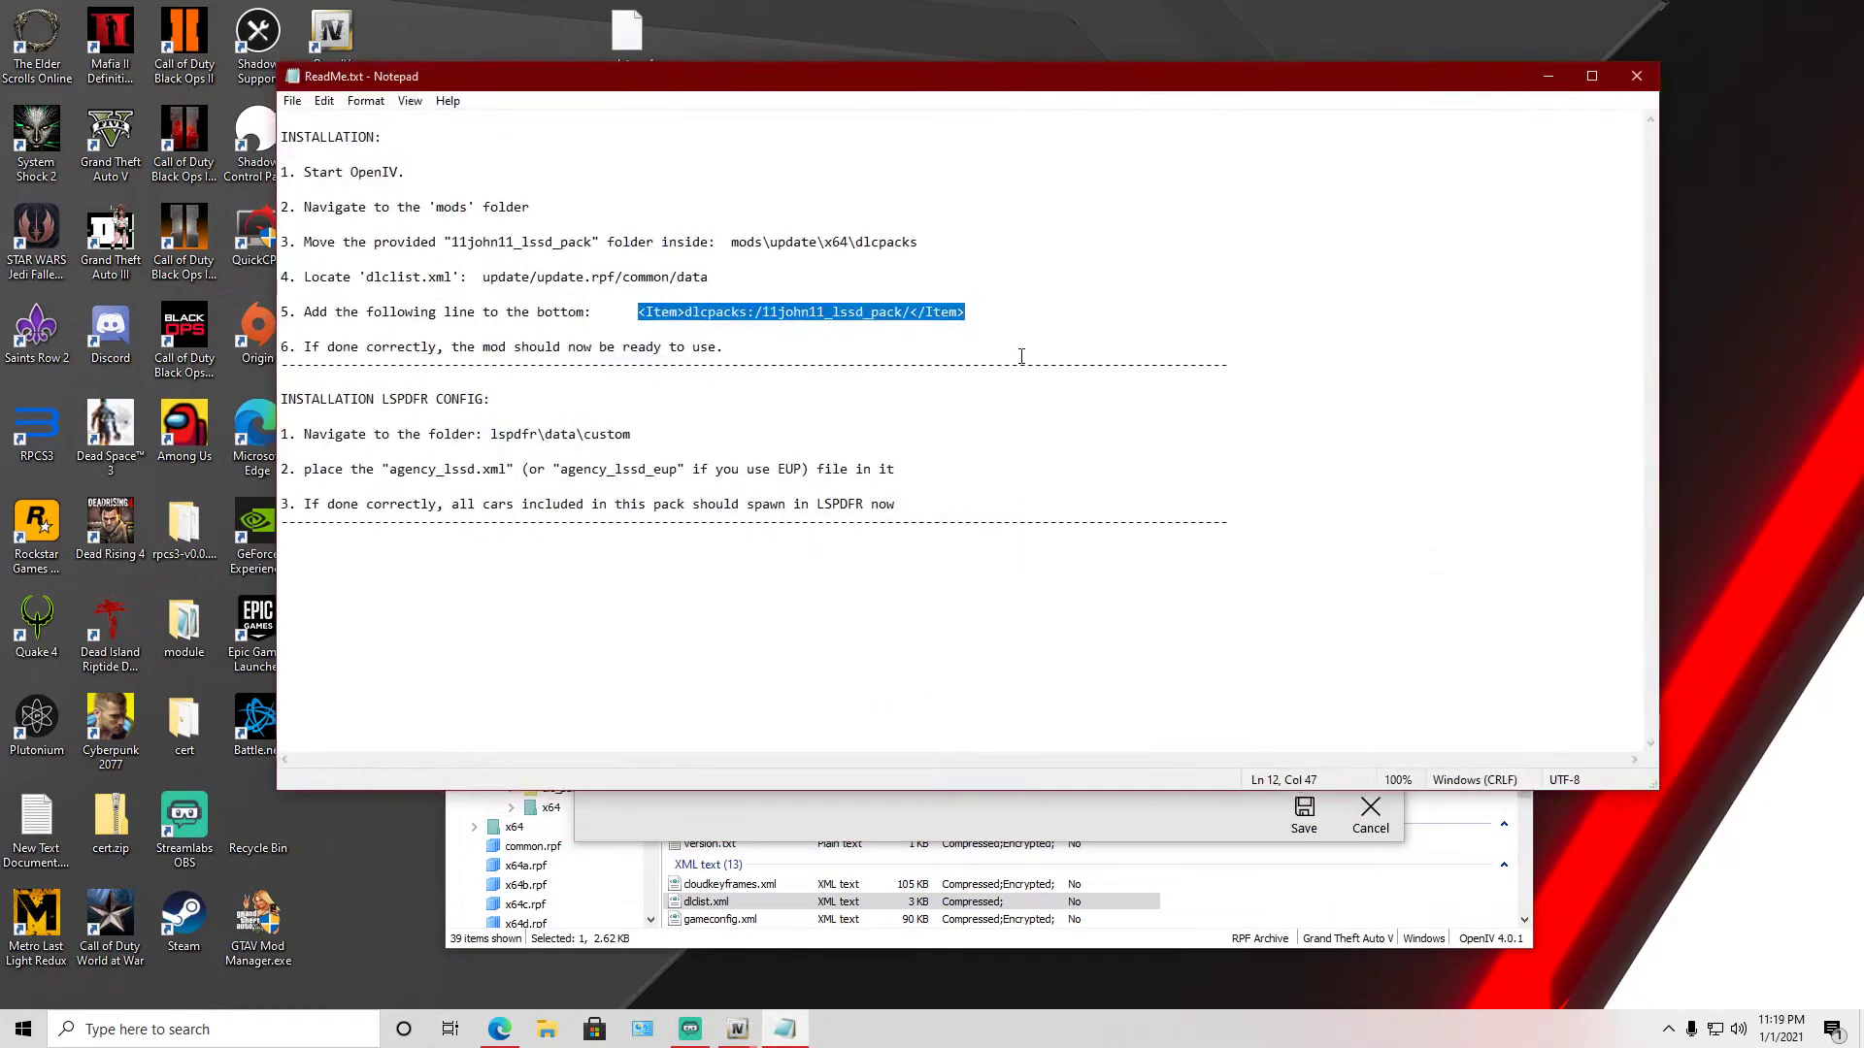
right_click(929, 316)
left_click(922, 369)
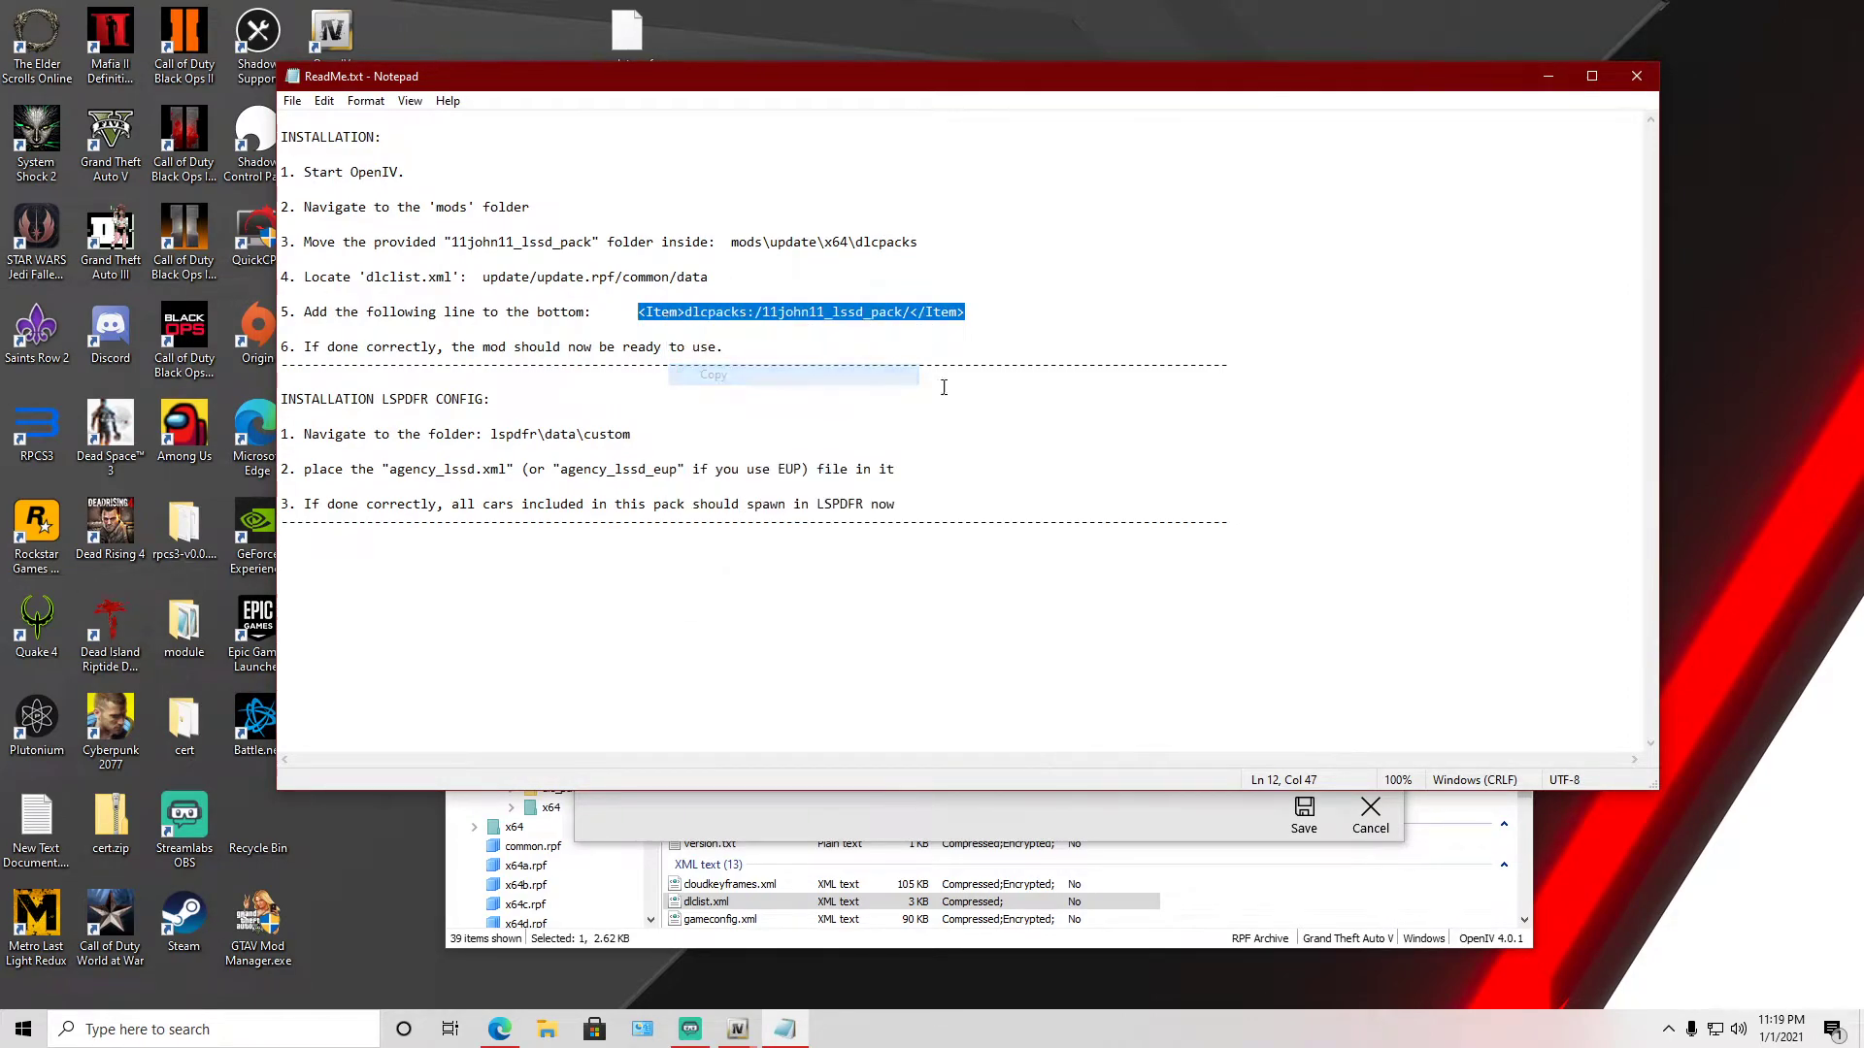
left_click(1548, 76)
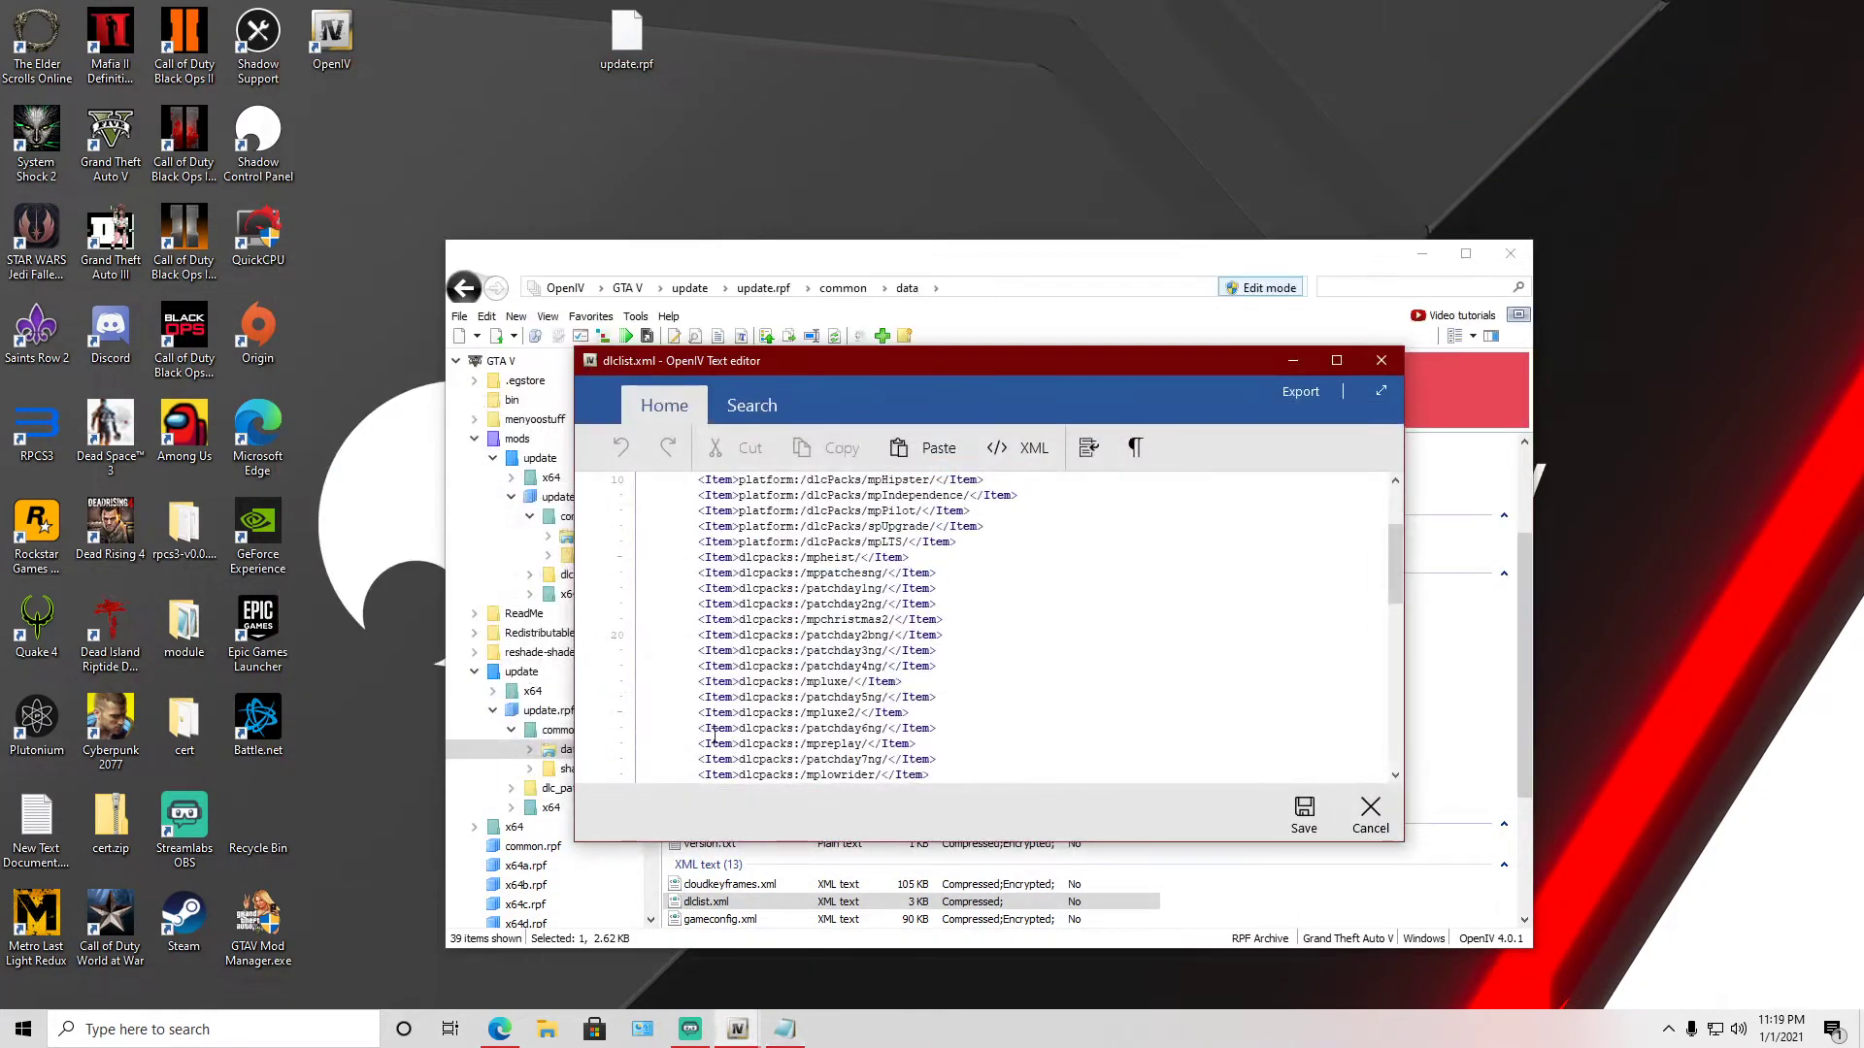
Paste the copied 11john11_lssd_pack item on a new line below the patchday24ng entry, save dlclist.xml, and close OpenIV.
scroll(816, 674, "down", 12)
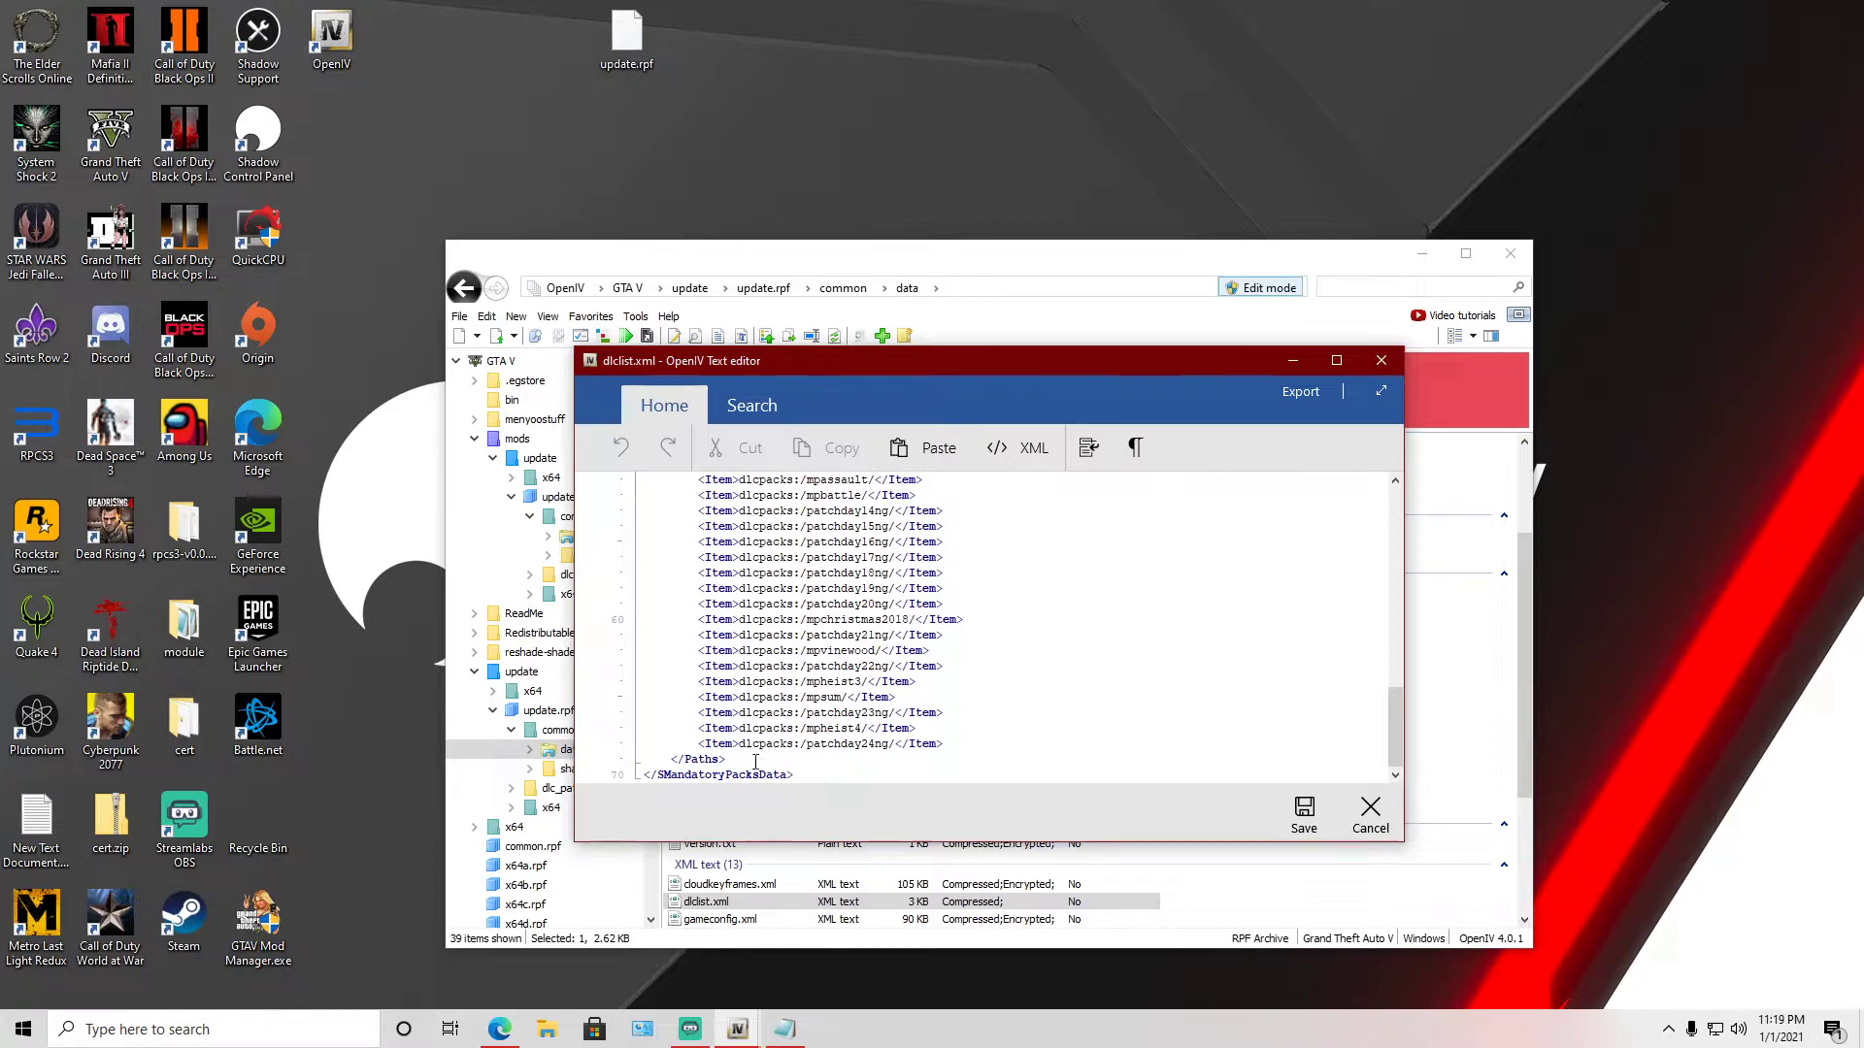
left_click(940, 747)
key("Return")
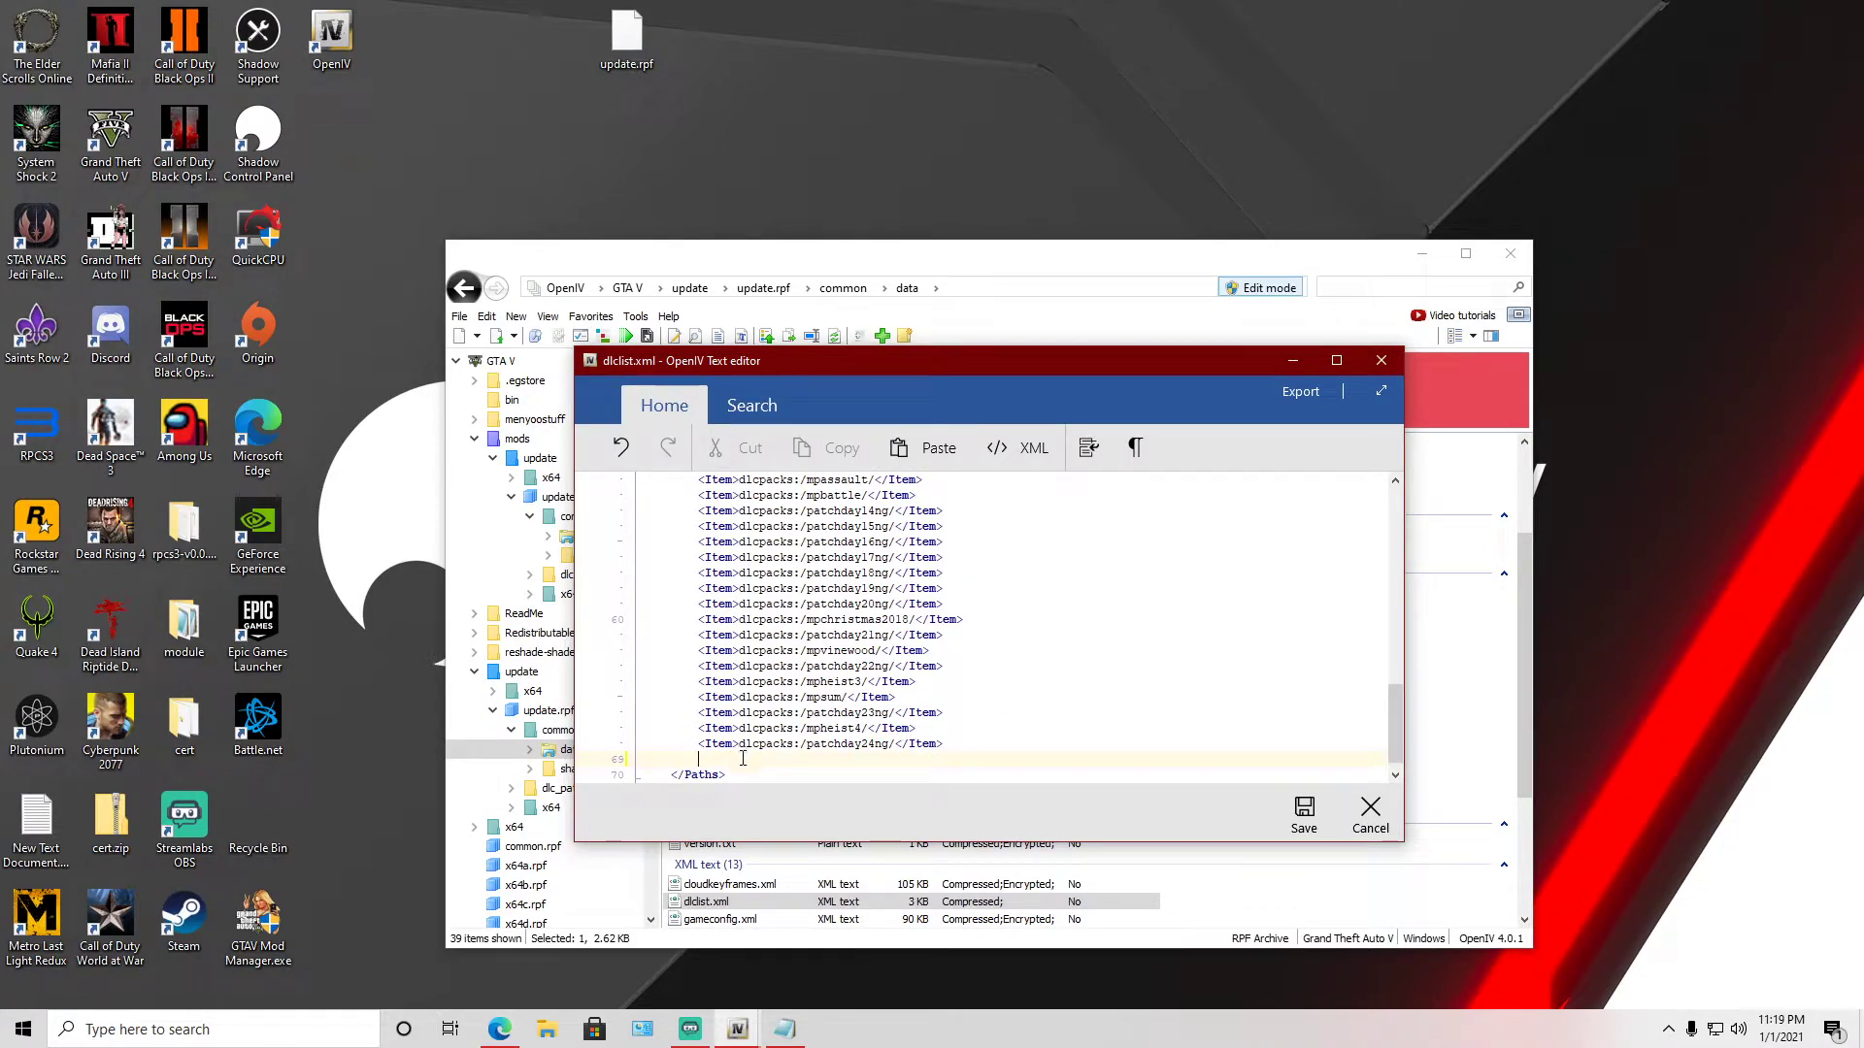
right_click(743, 757)
left_click(782, 820)
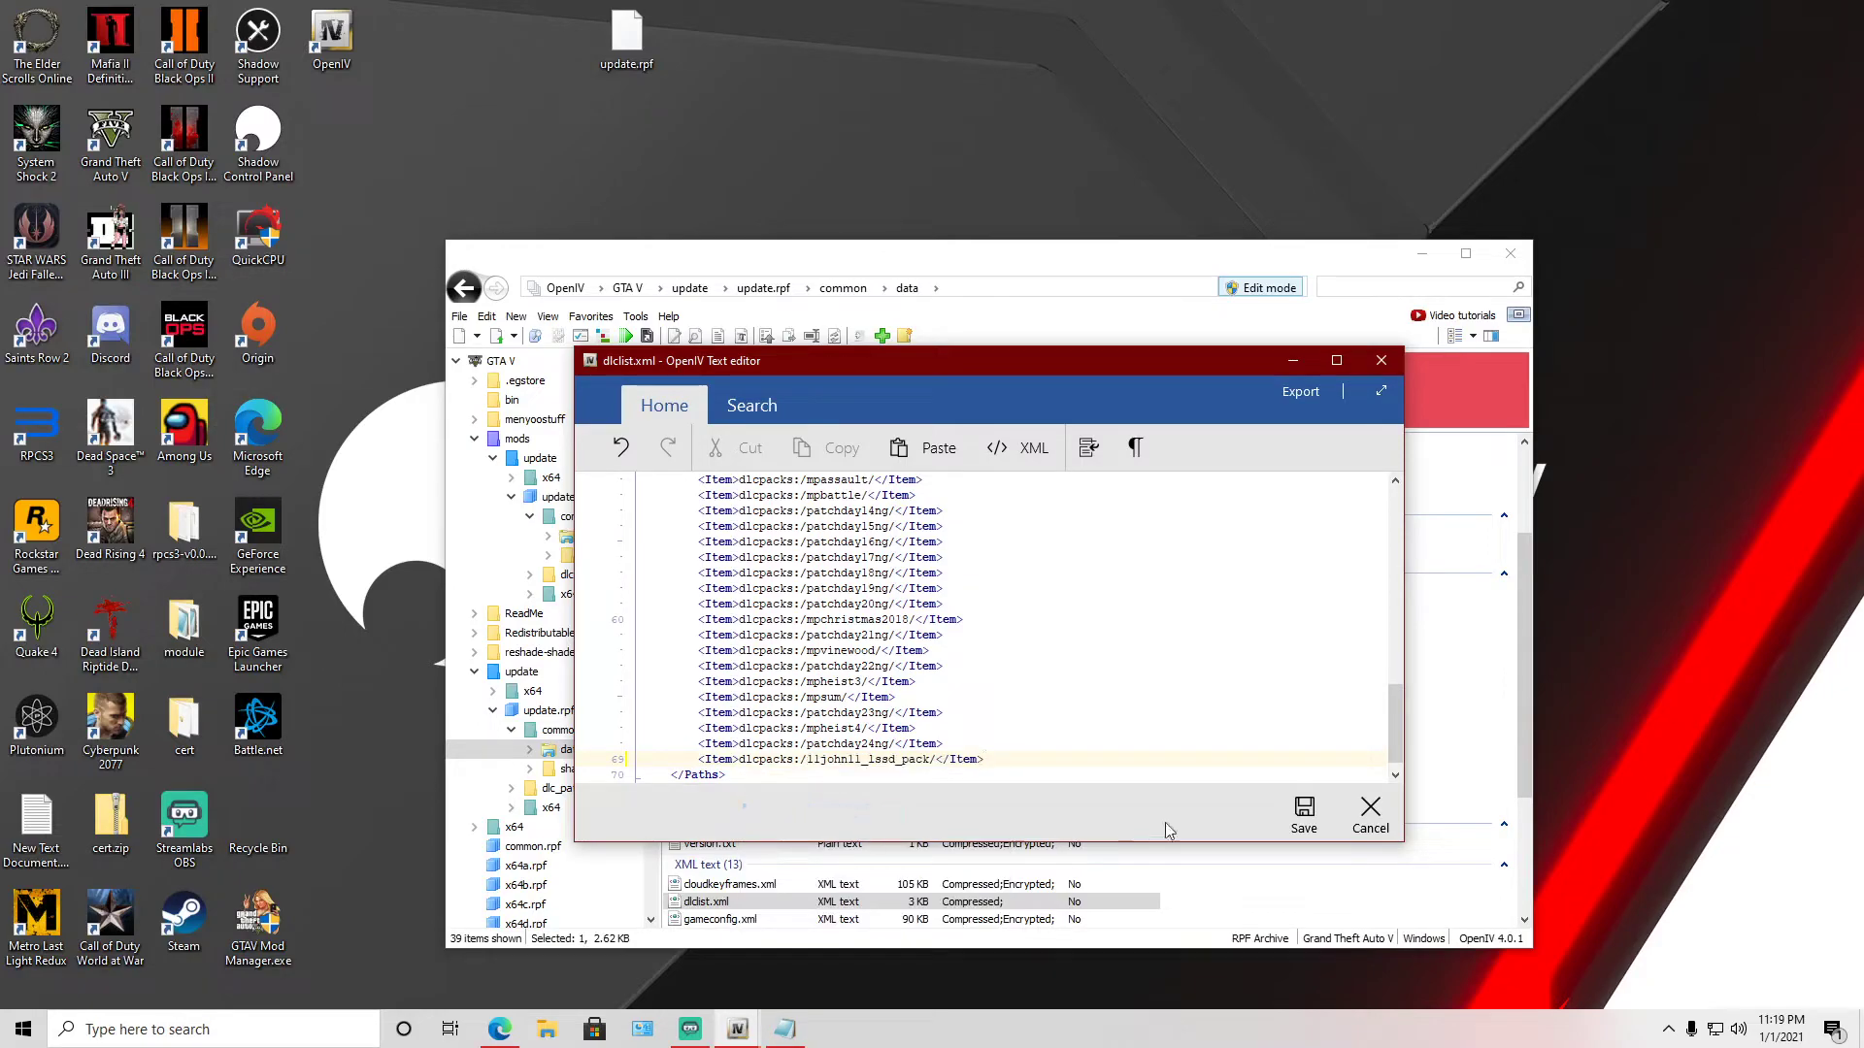
left_click(1297, 823)
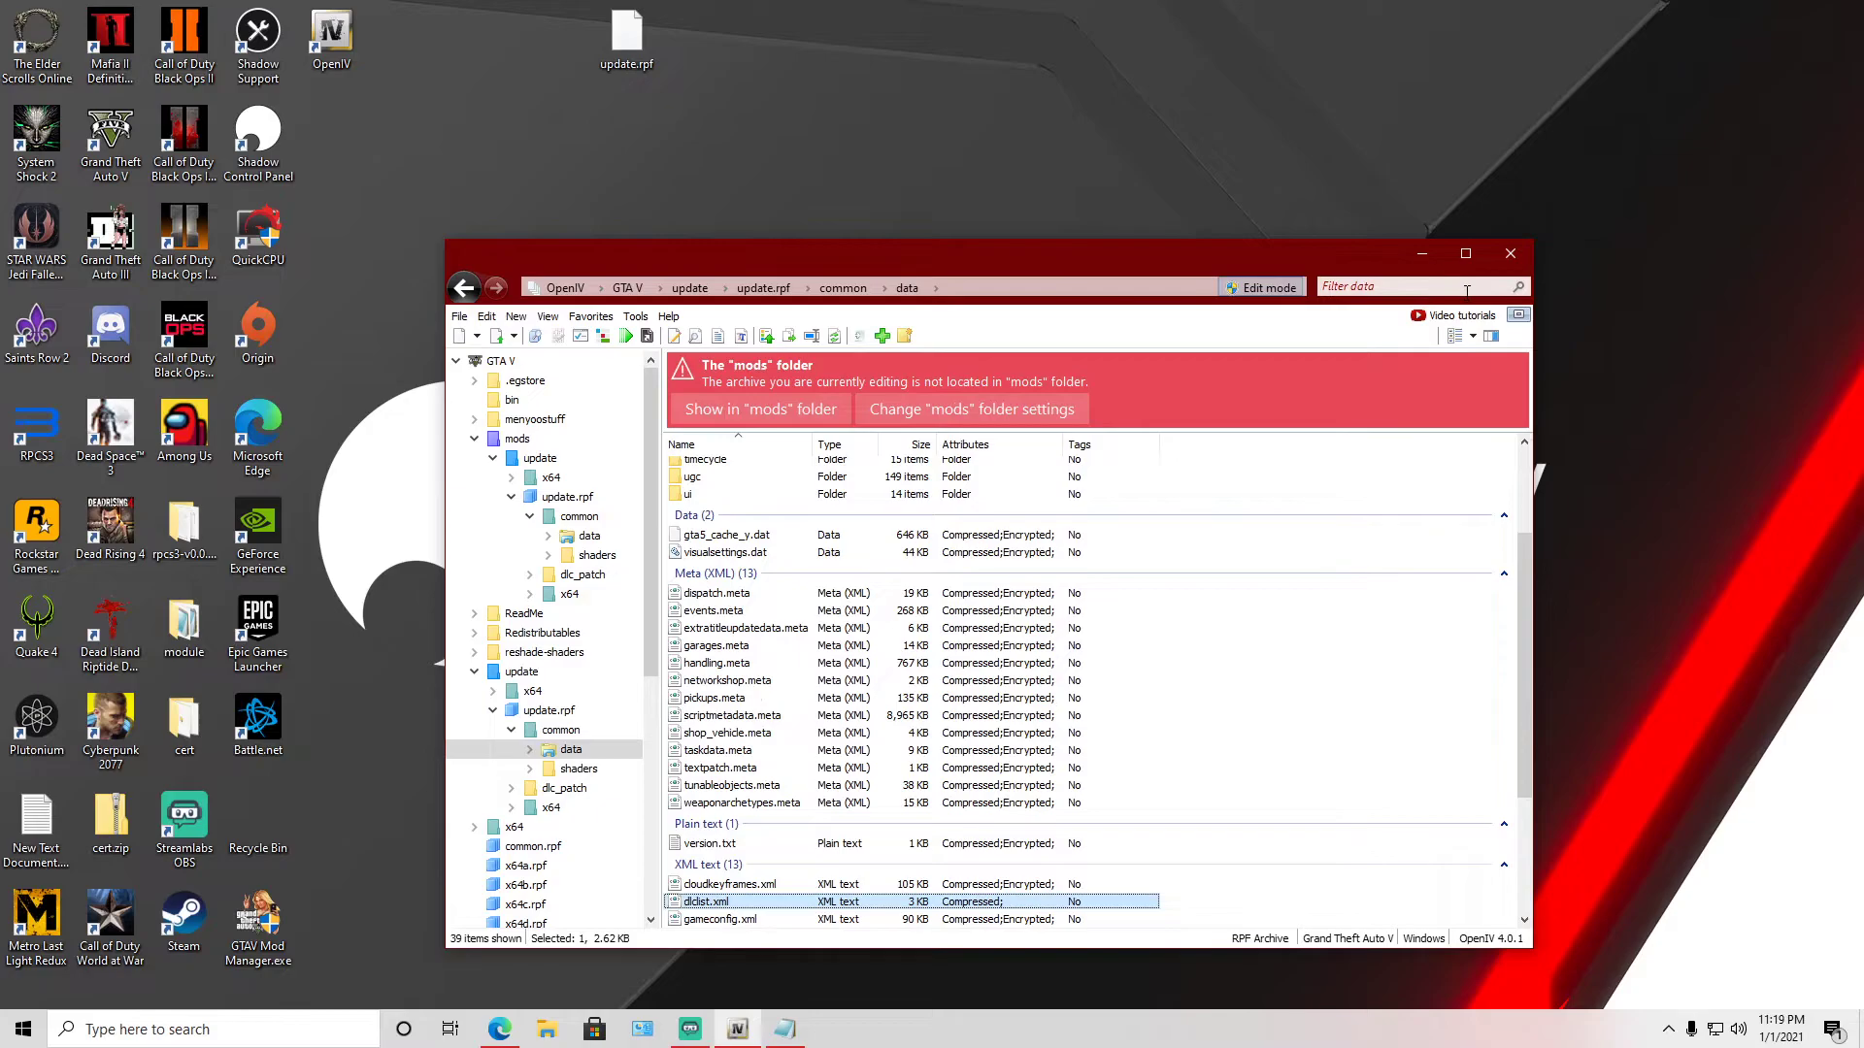
left_click(1496, 257)
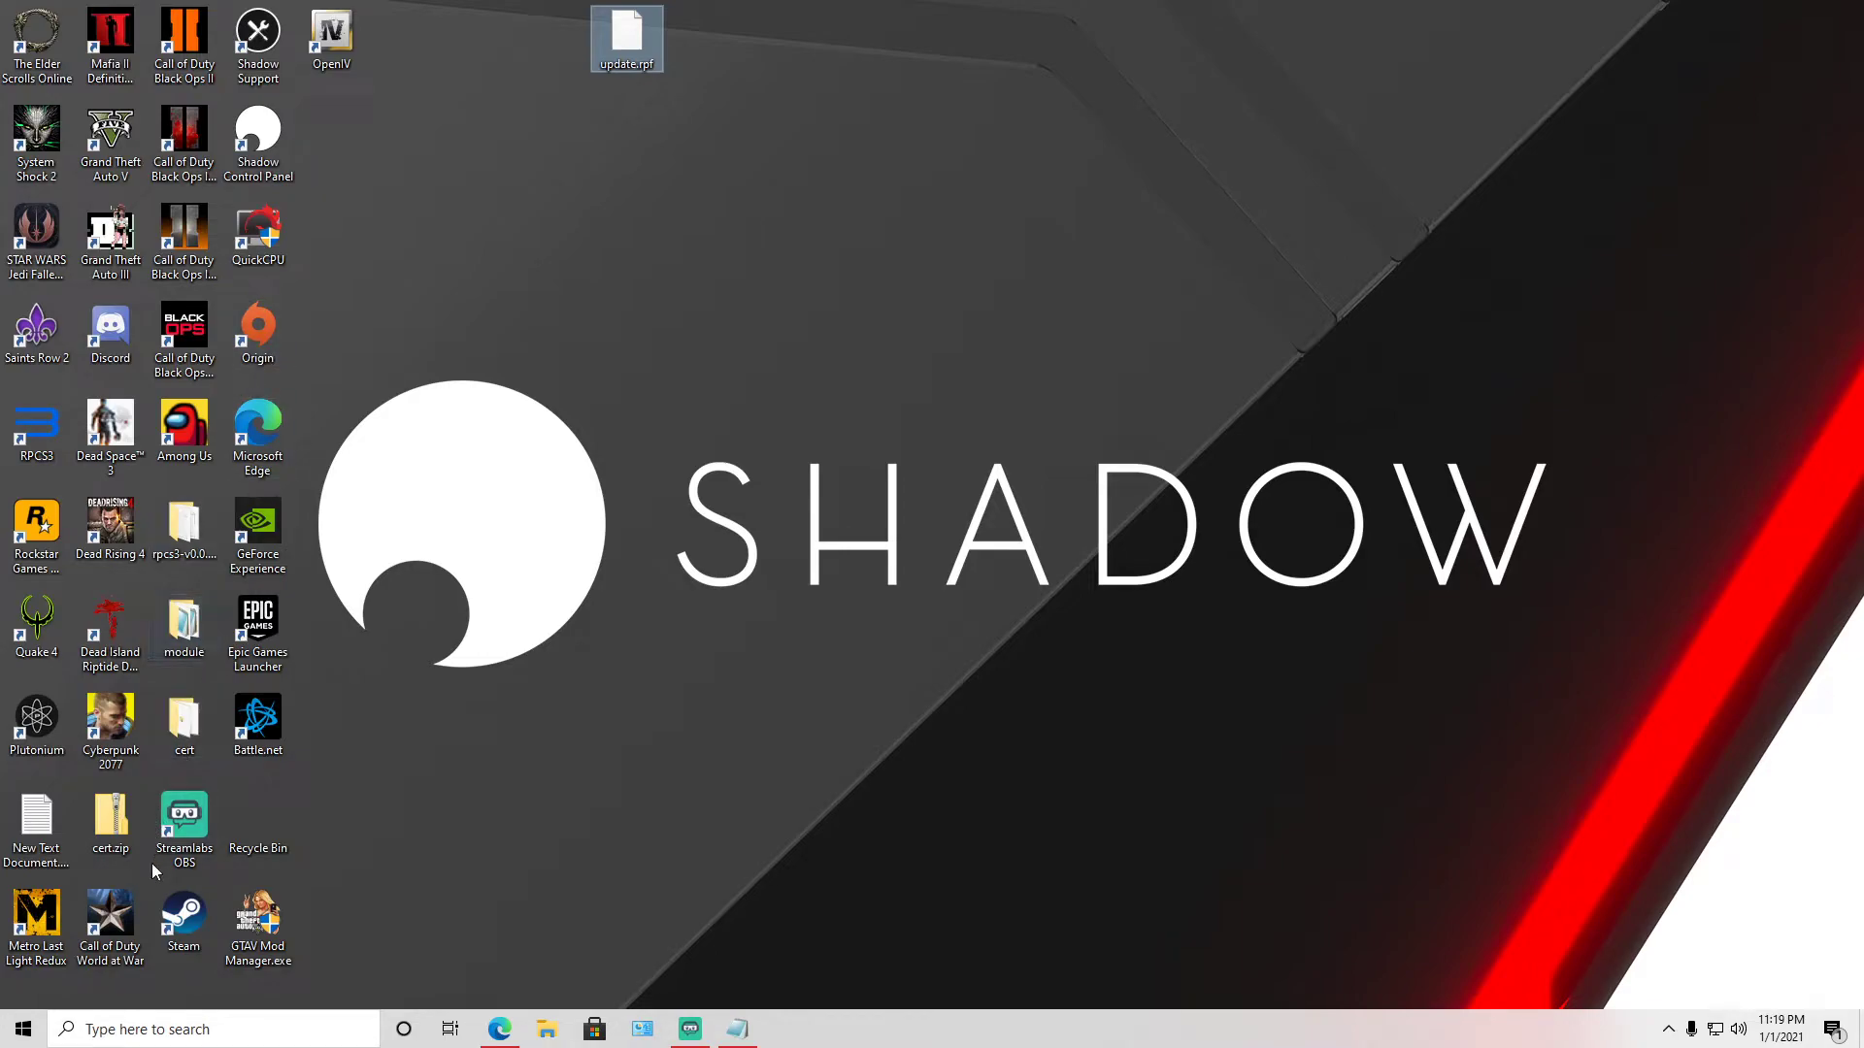
Launch Grand Theft Auto V from the desktop and start Story Mode from its landing page.
left_click(110, 145)
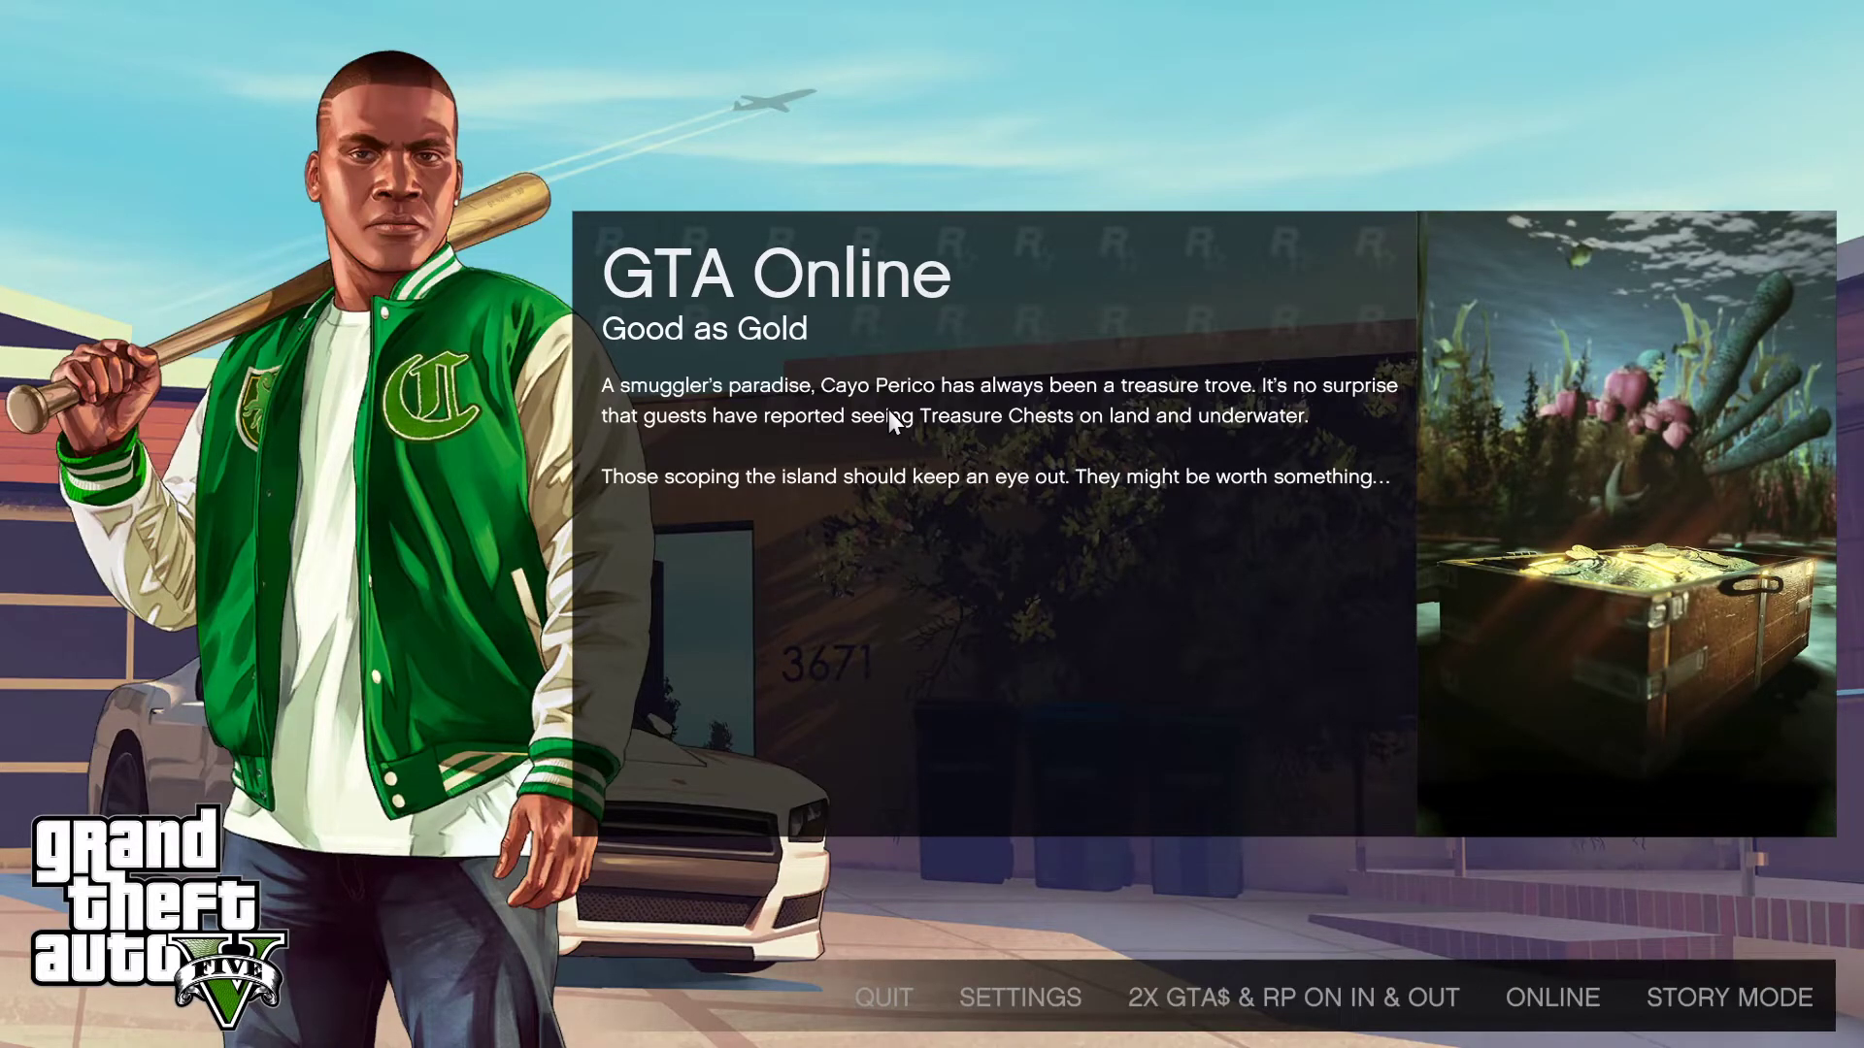
key("Right")
key("Right")
key("Right")
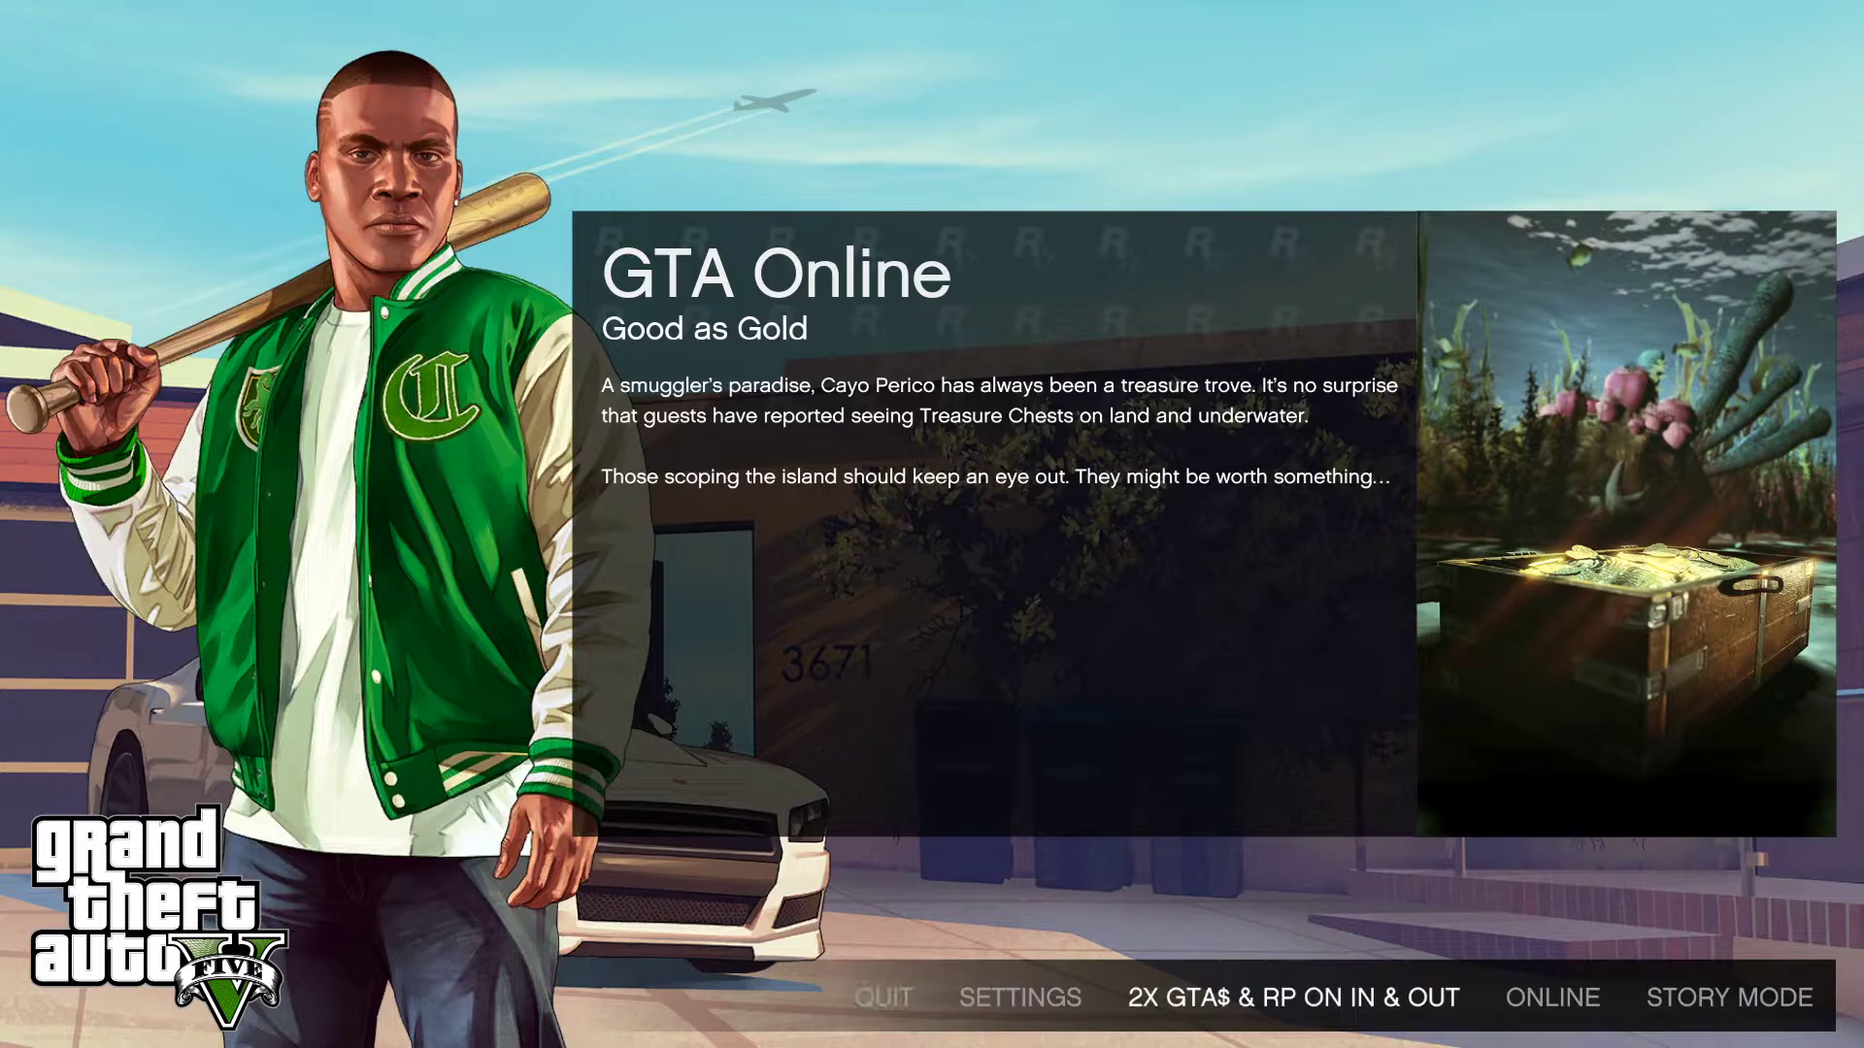
key("Right")
key("Return")
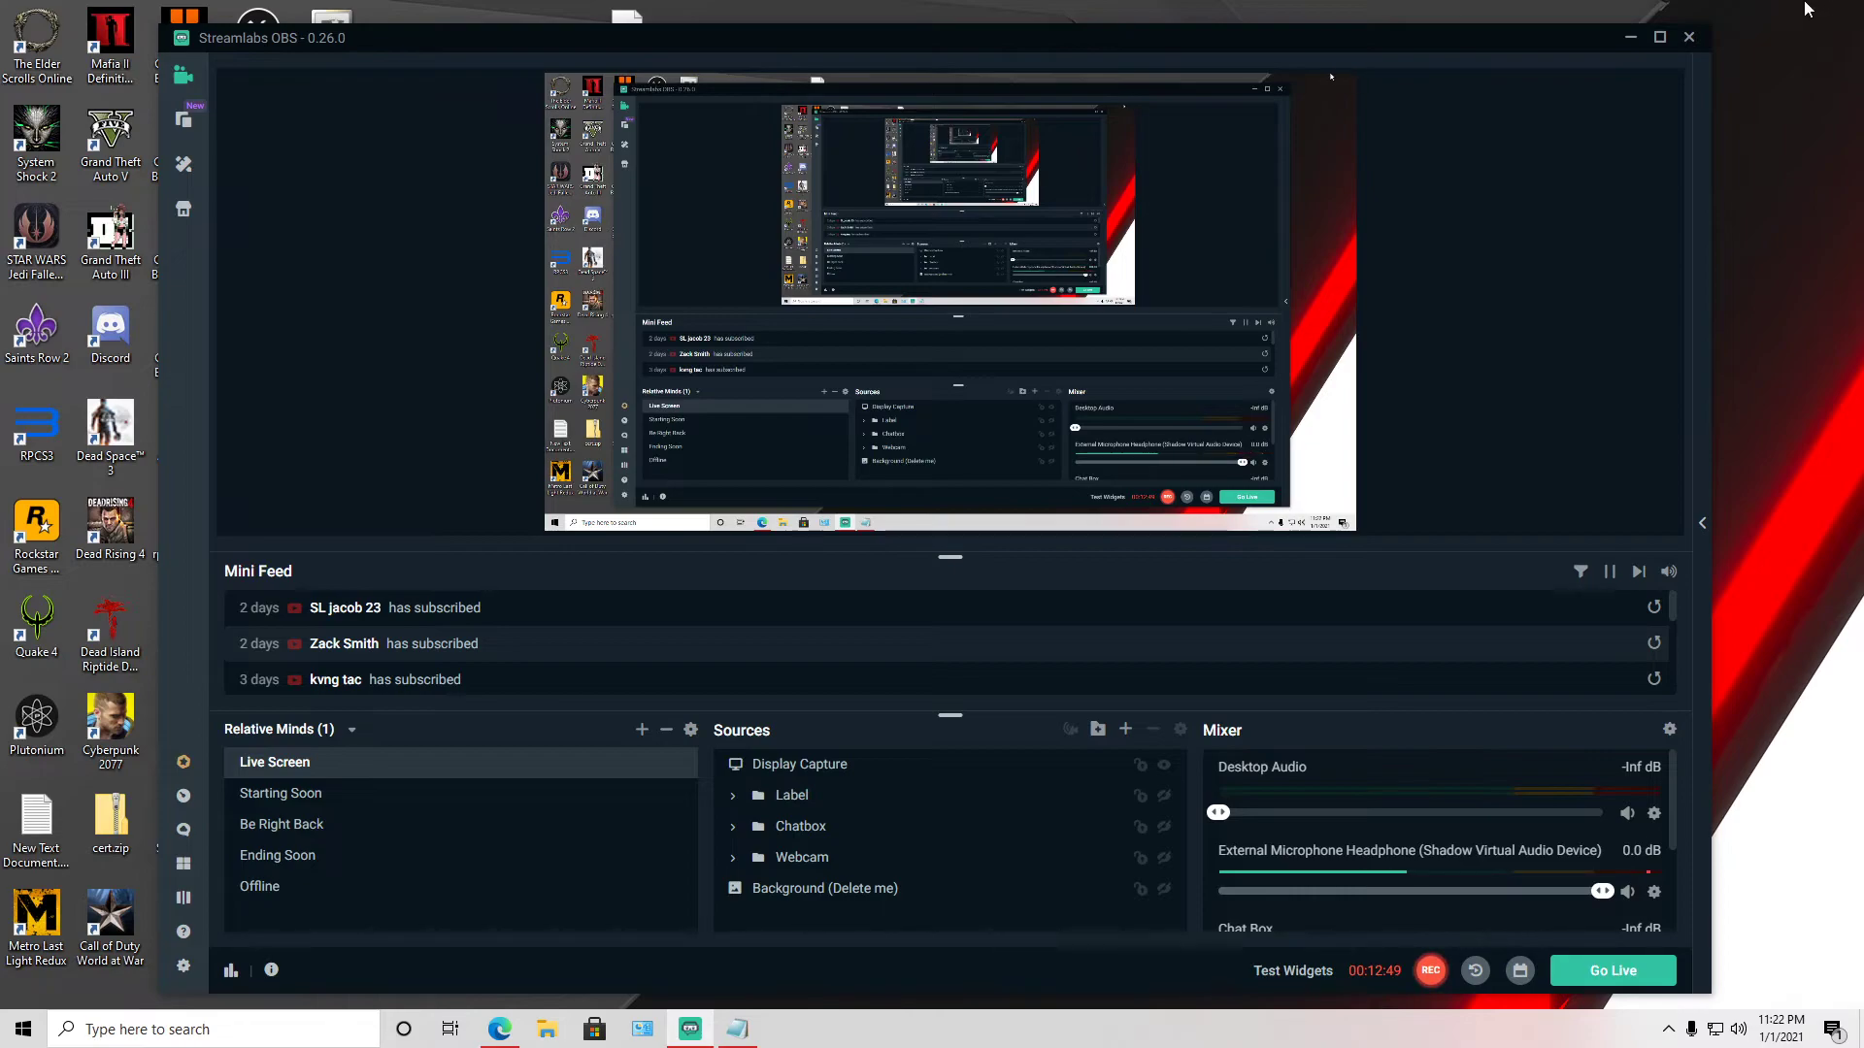
Minimize Streamlabs OBS and move the update.rpf backup on the desktop to the spot directly below the OpenIV shortcut.
left_click(1631, 37)
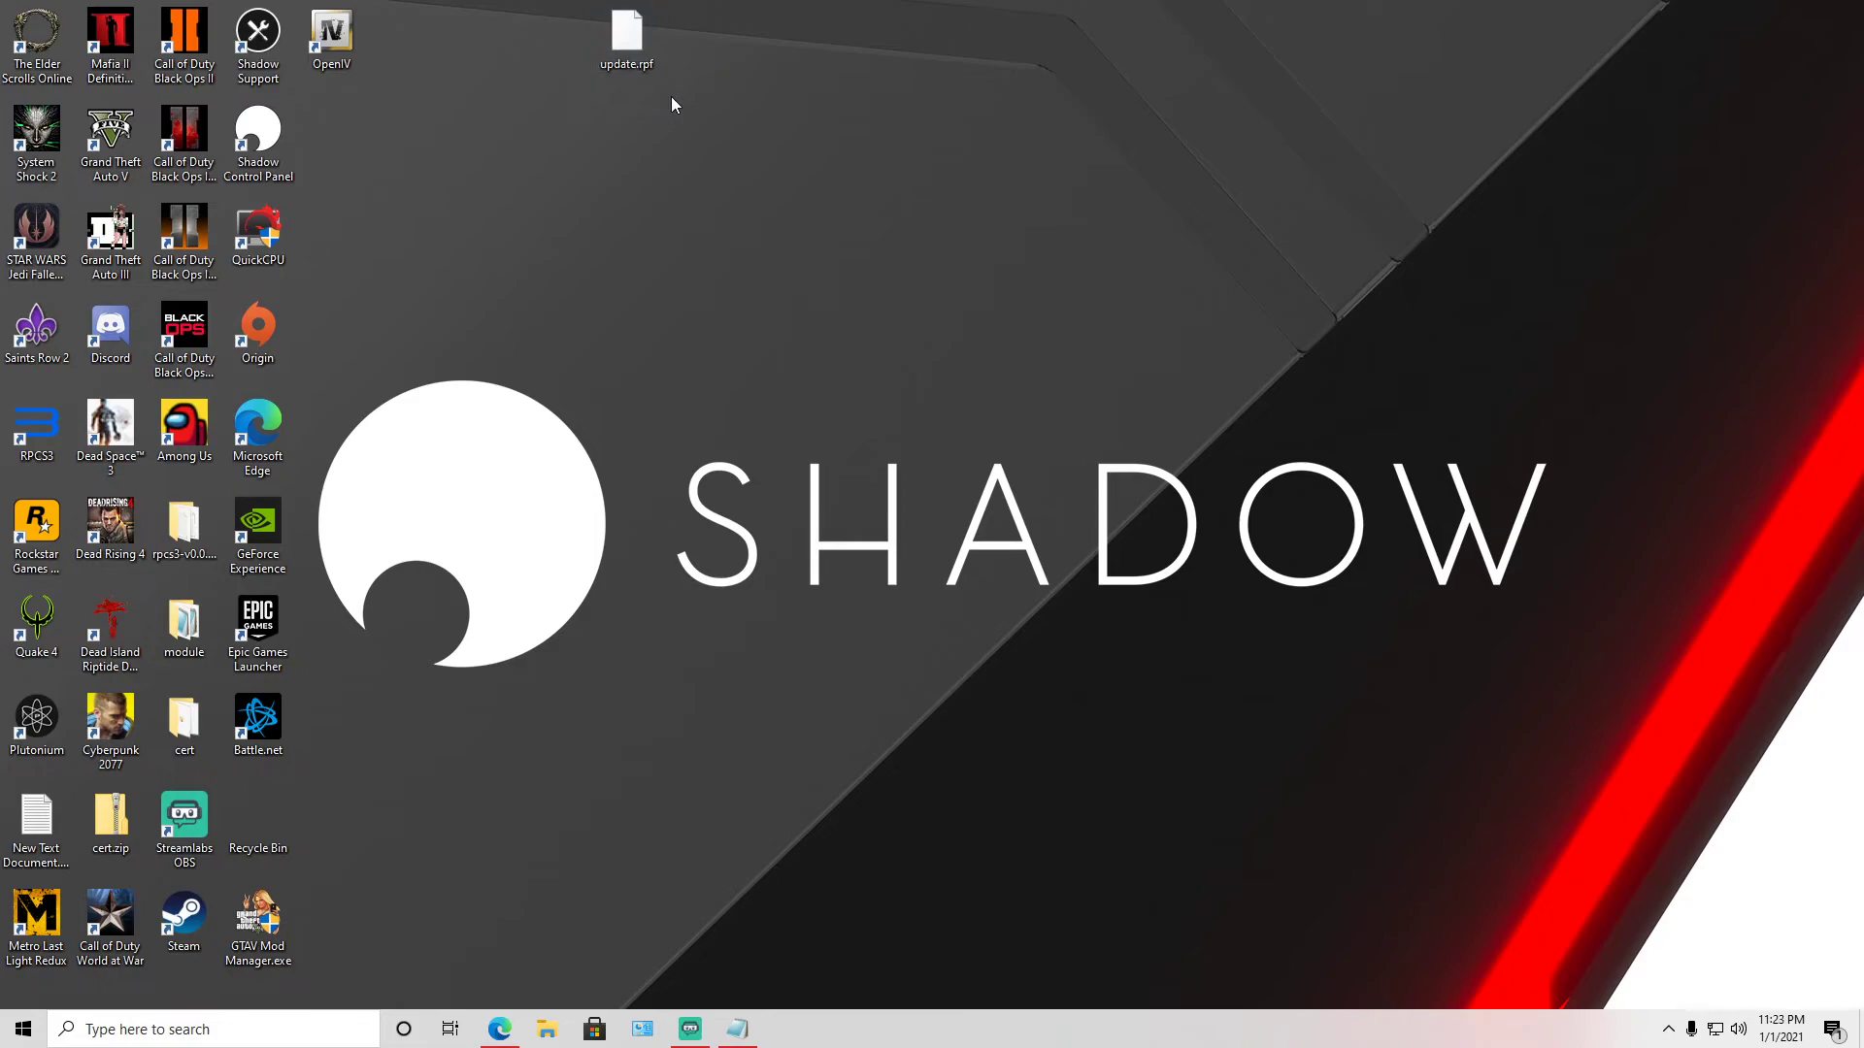
left_click_drag(622, 54, 723, 328)
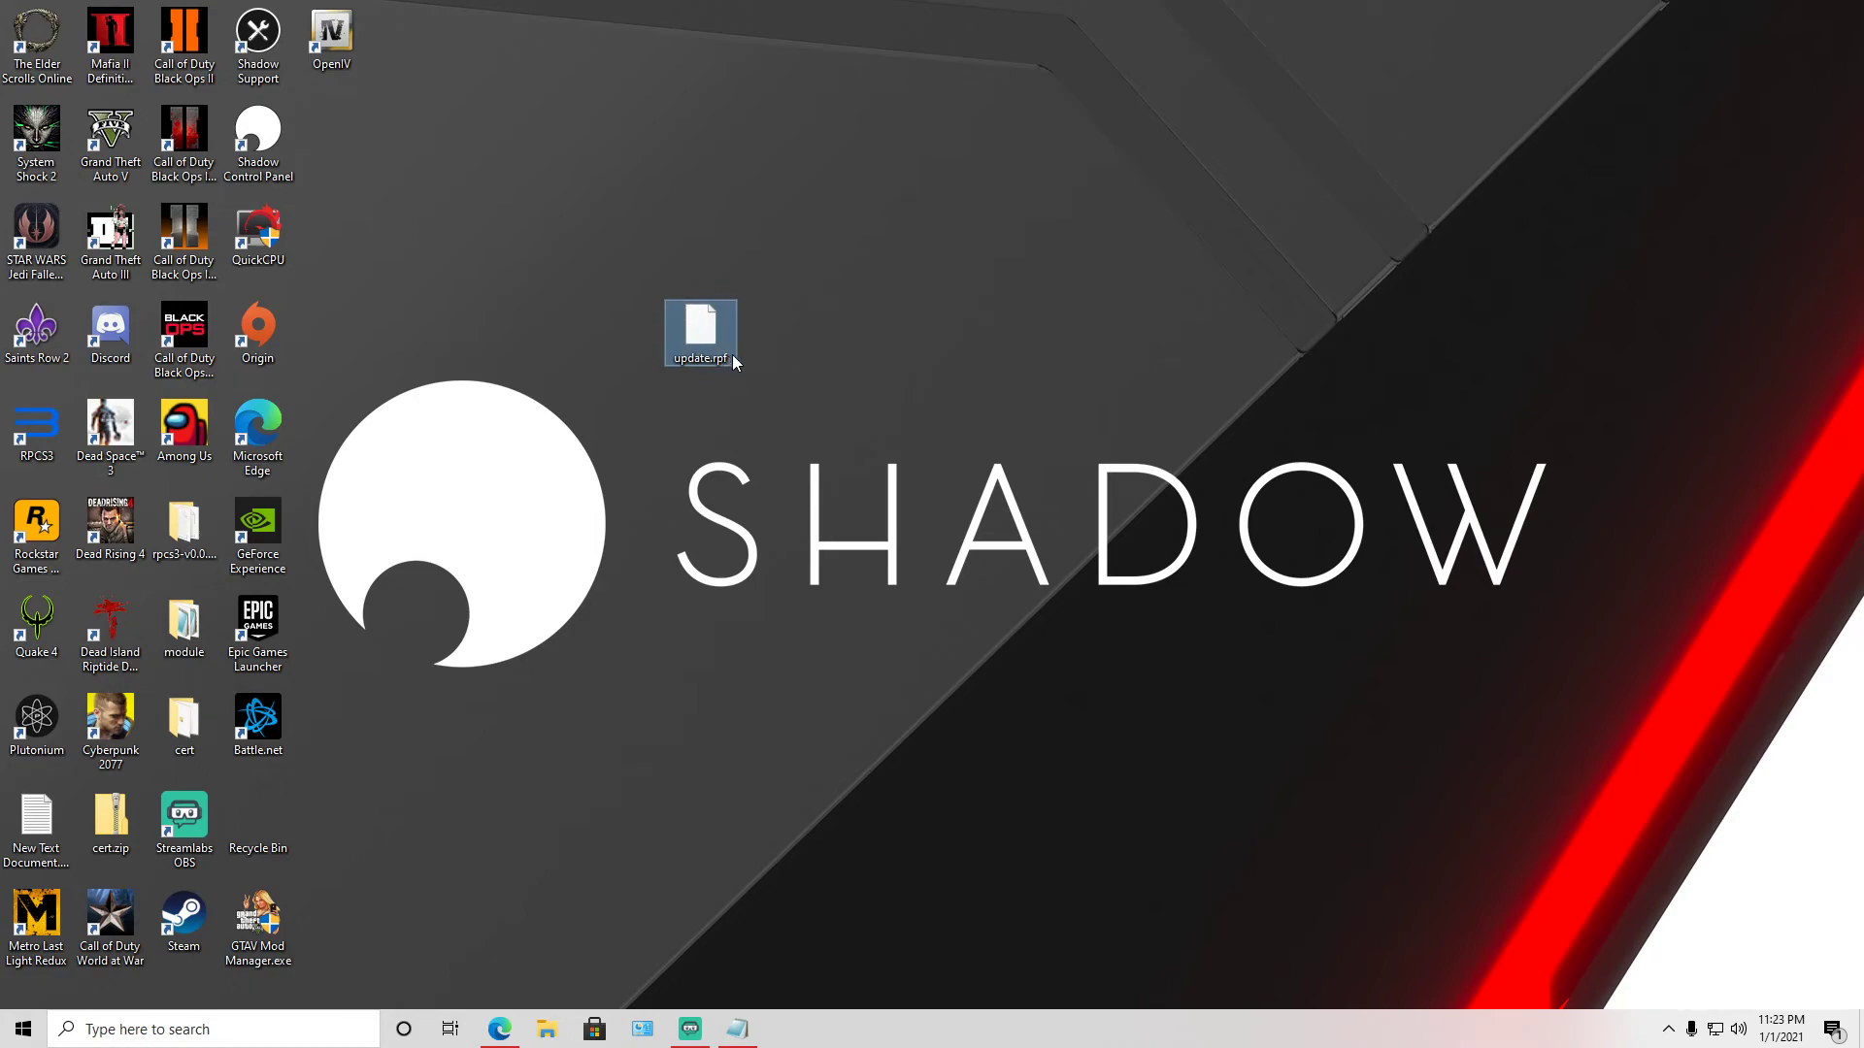
left_click_drag(641, 337, 331, 124)
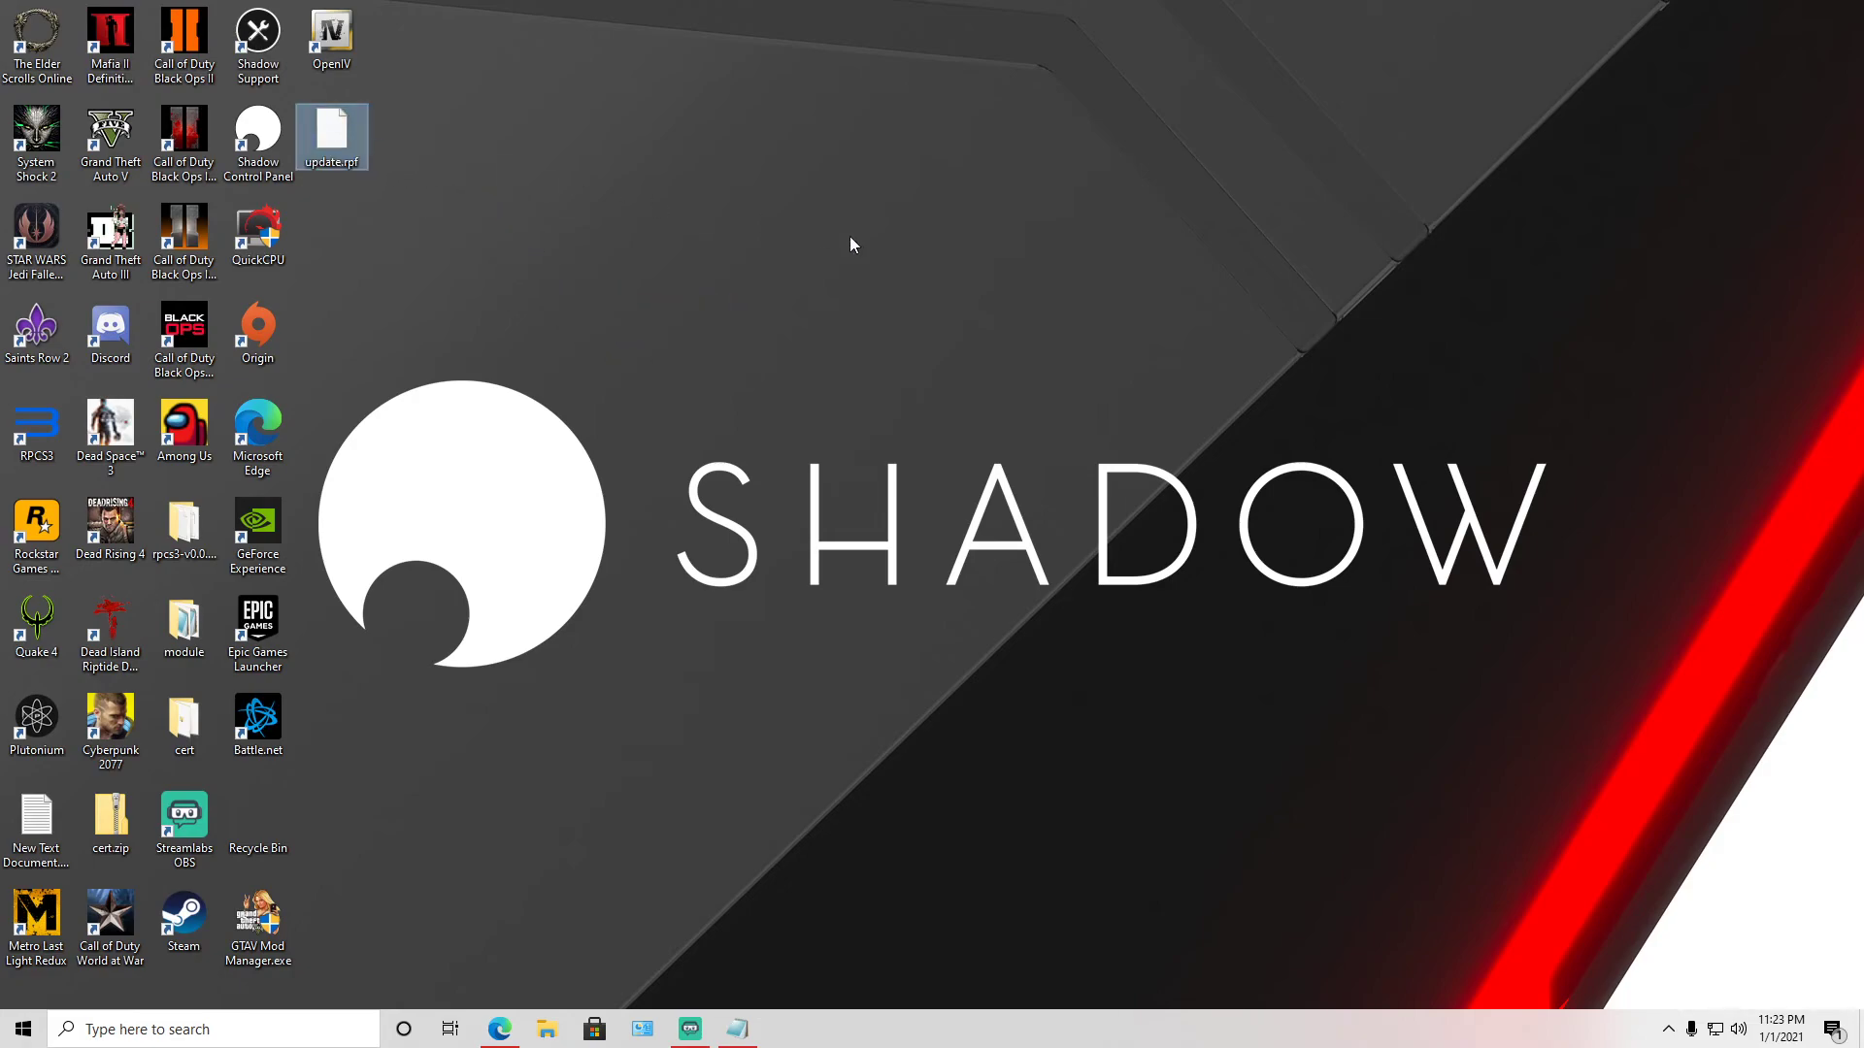
left_click(942, 262)
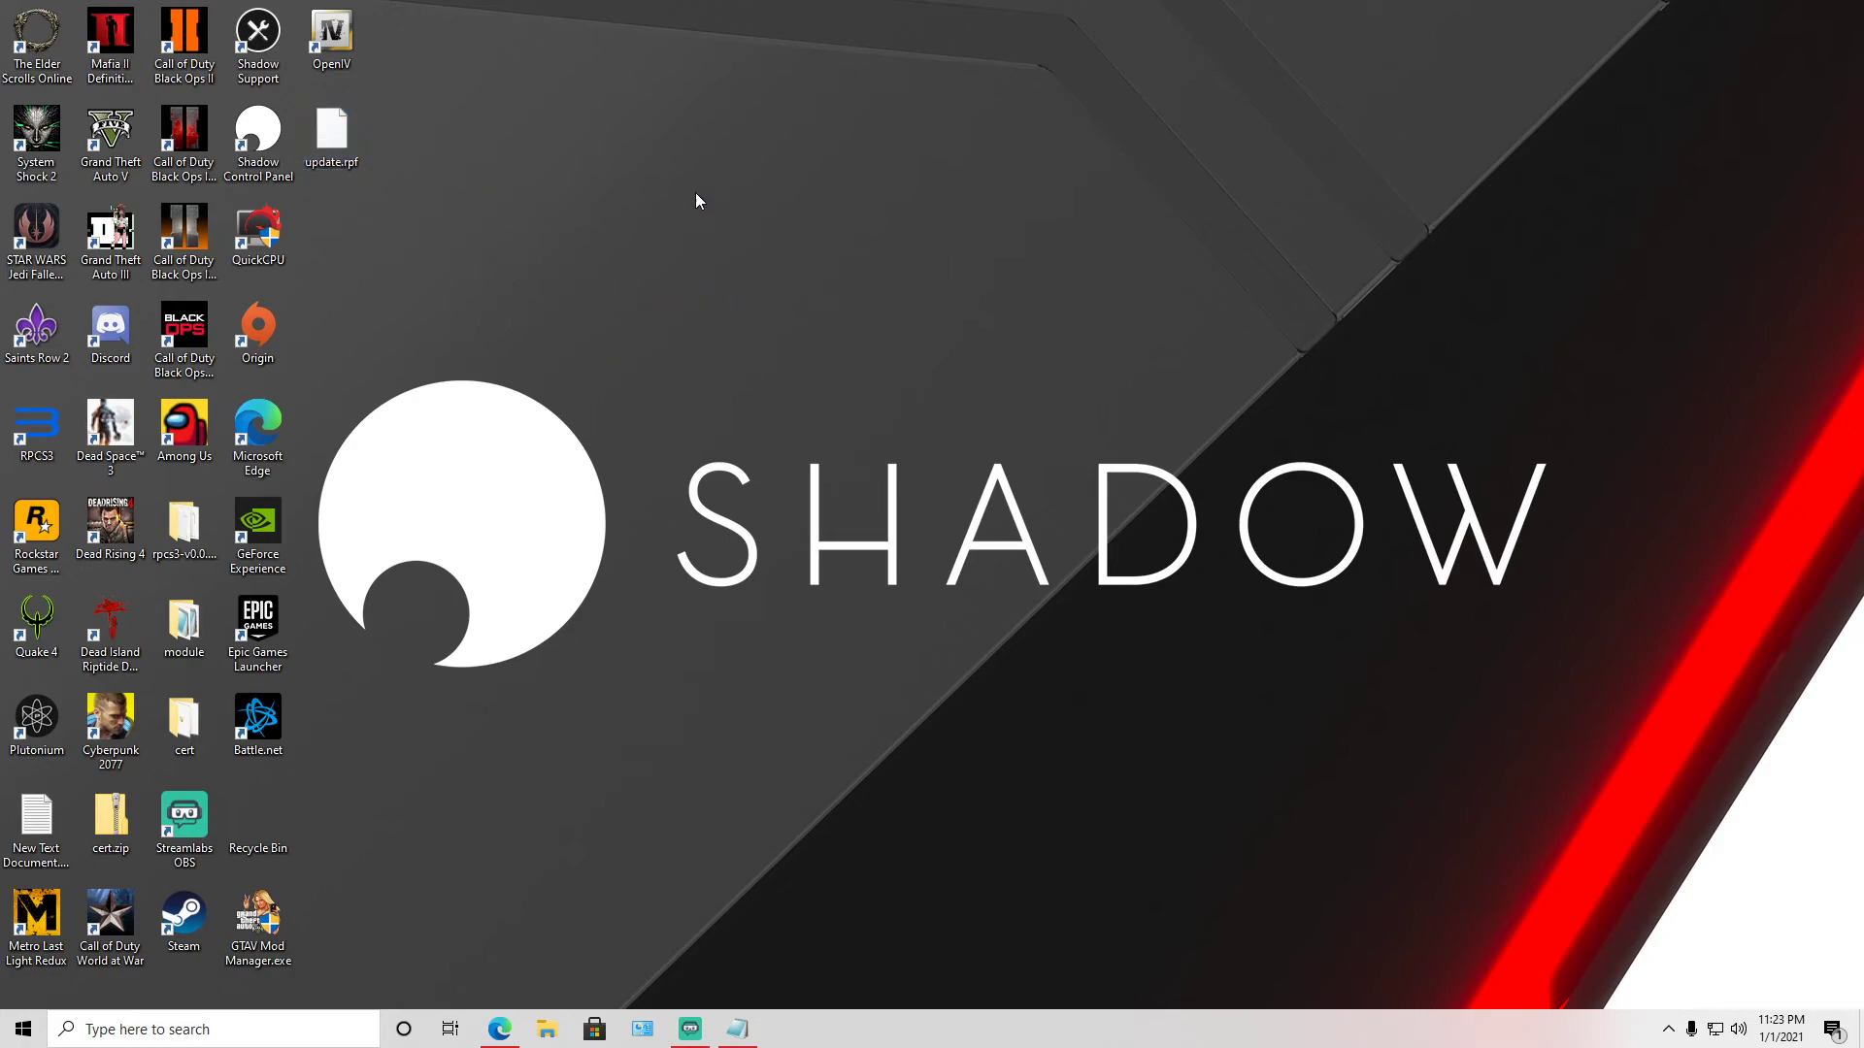